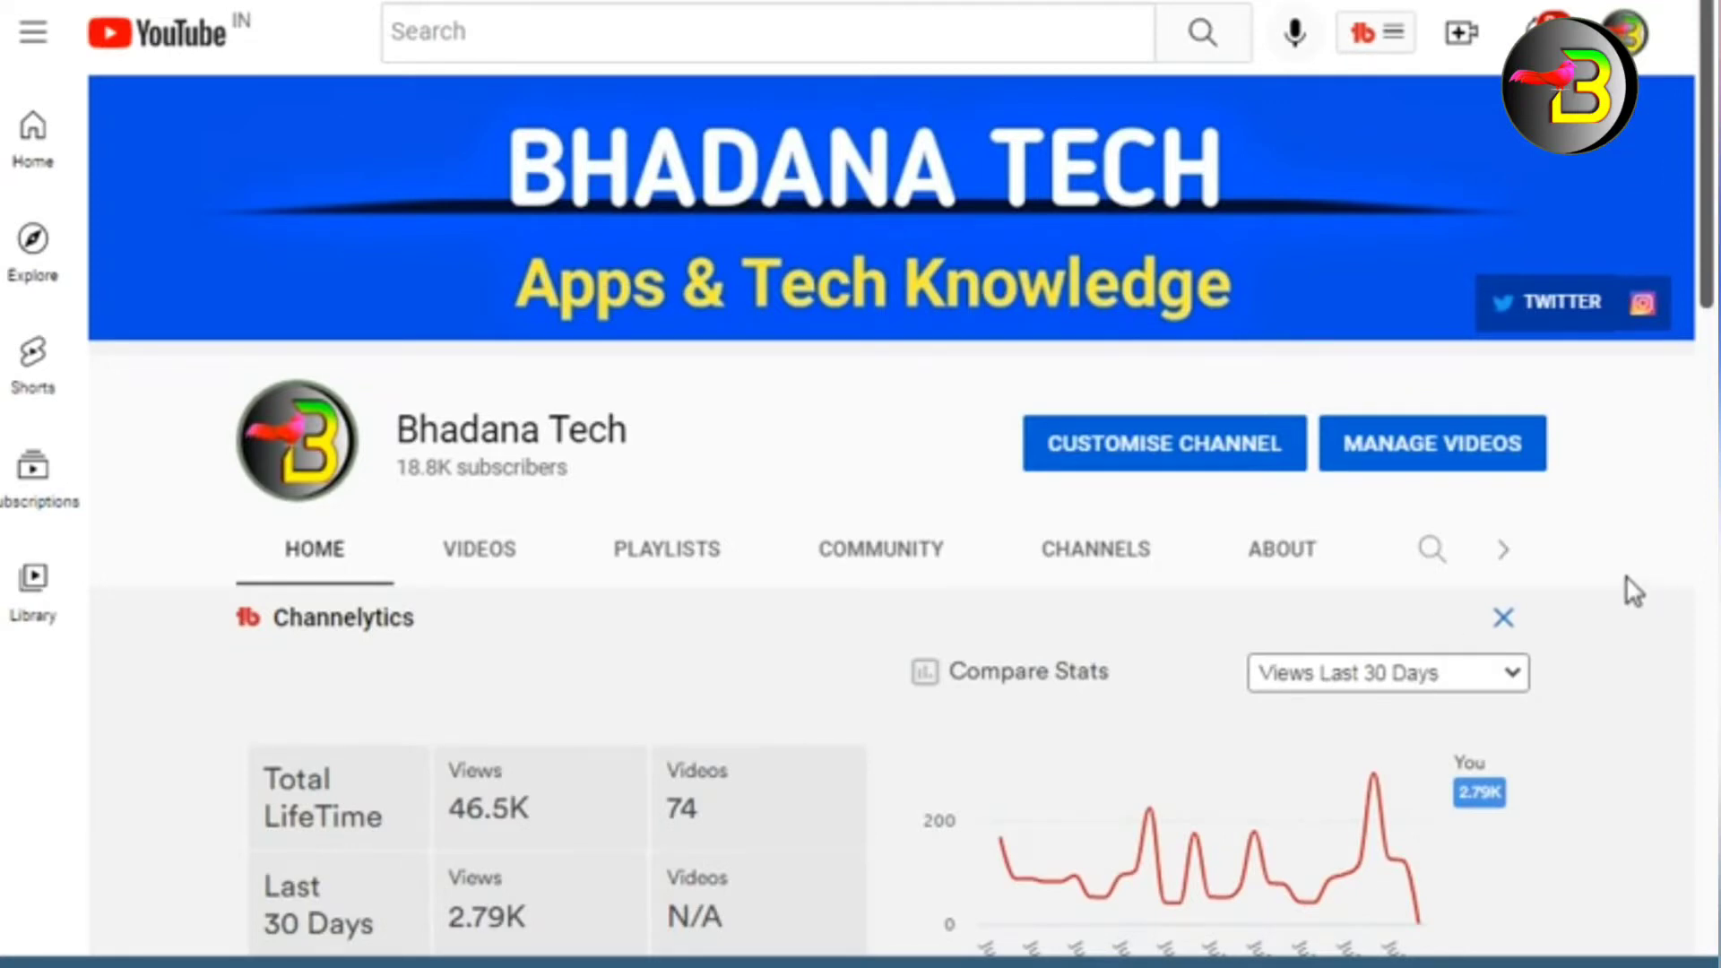
- Open the channel's customisation page, go to its channel settings, and view the choices for country of residence
{"action": "left_click", "coordinate": [1168, 457]}
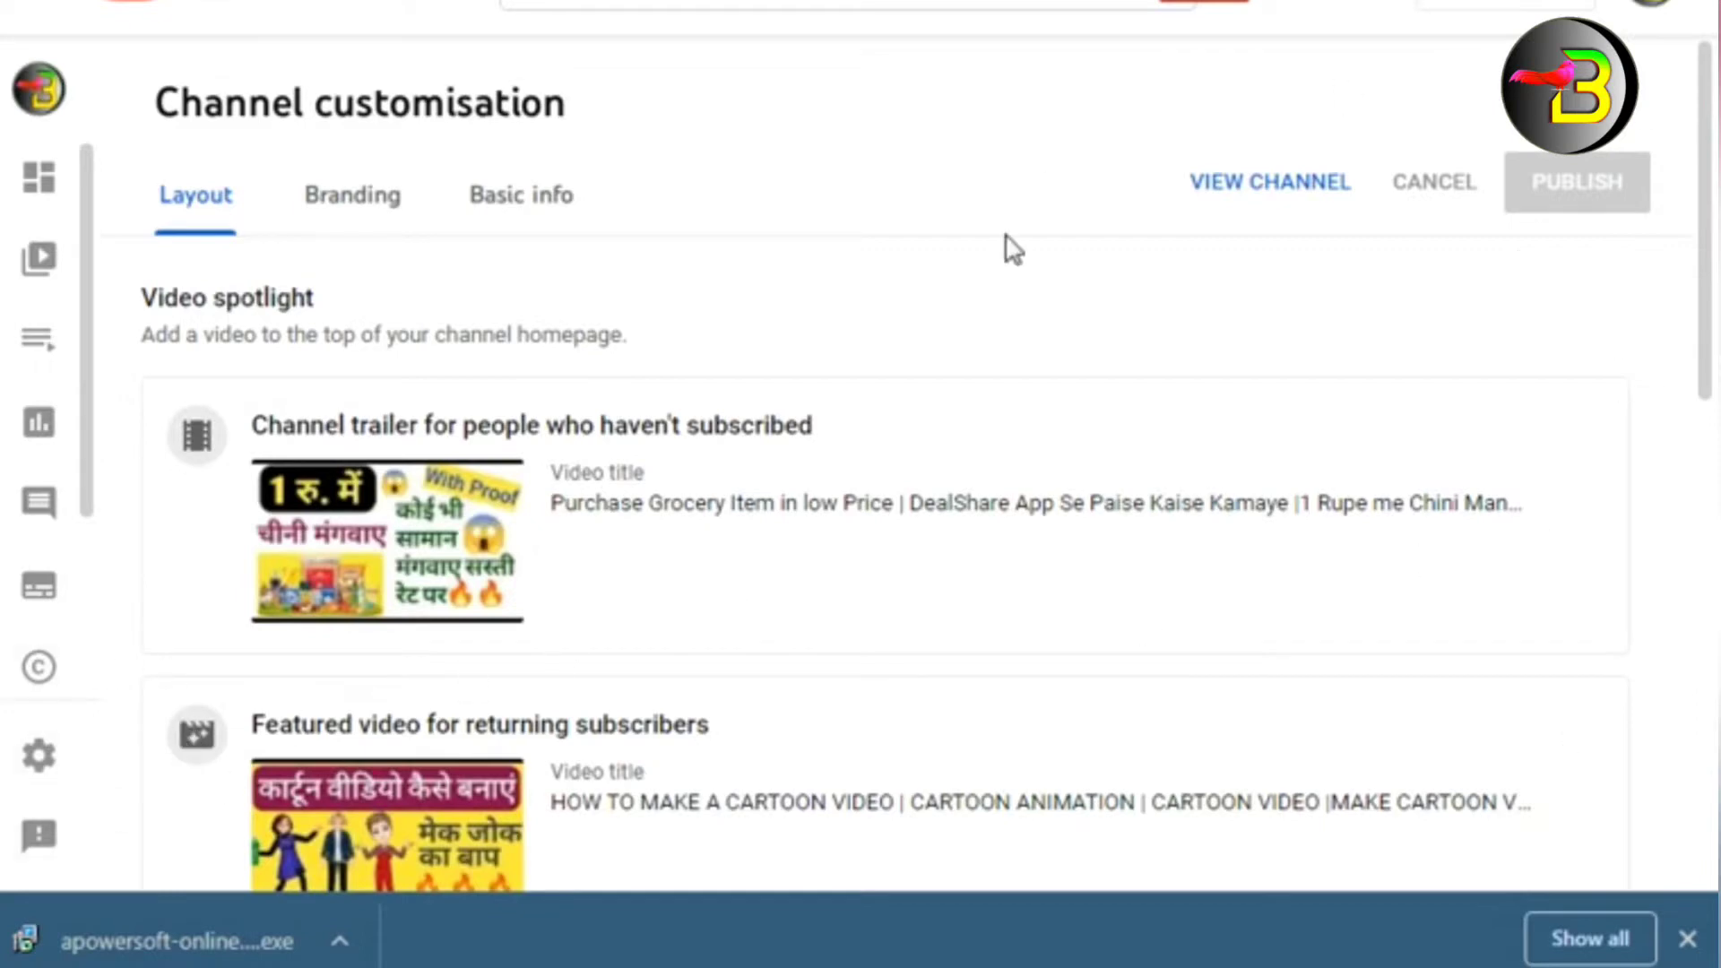
{"action": "left_click", "coordinate": [39, 767]}
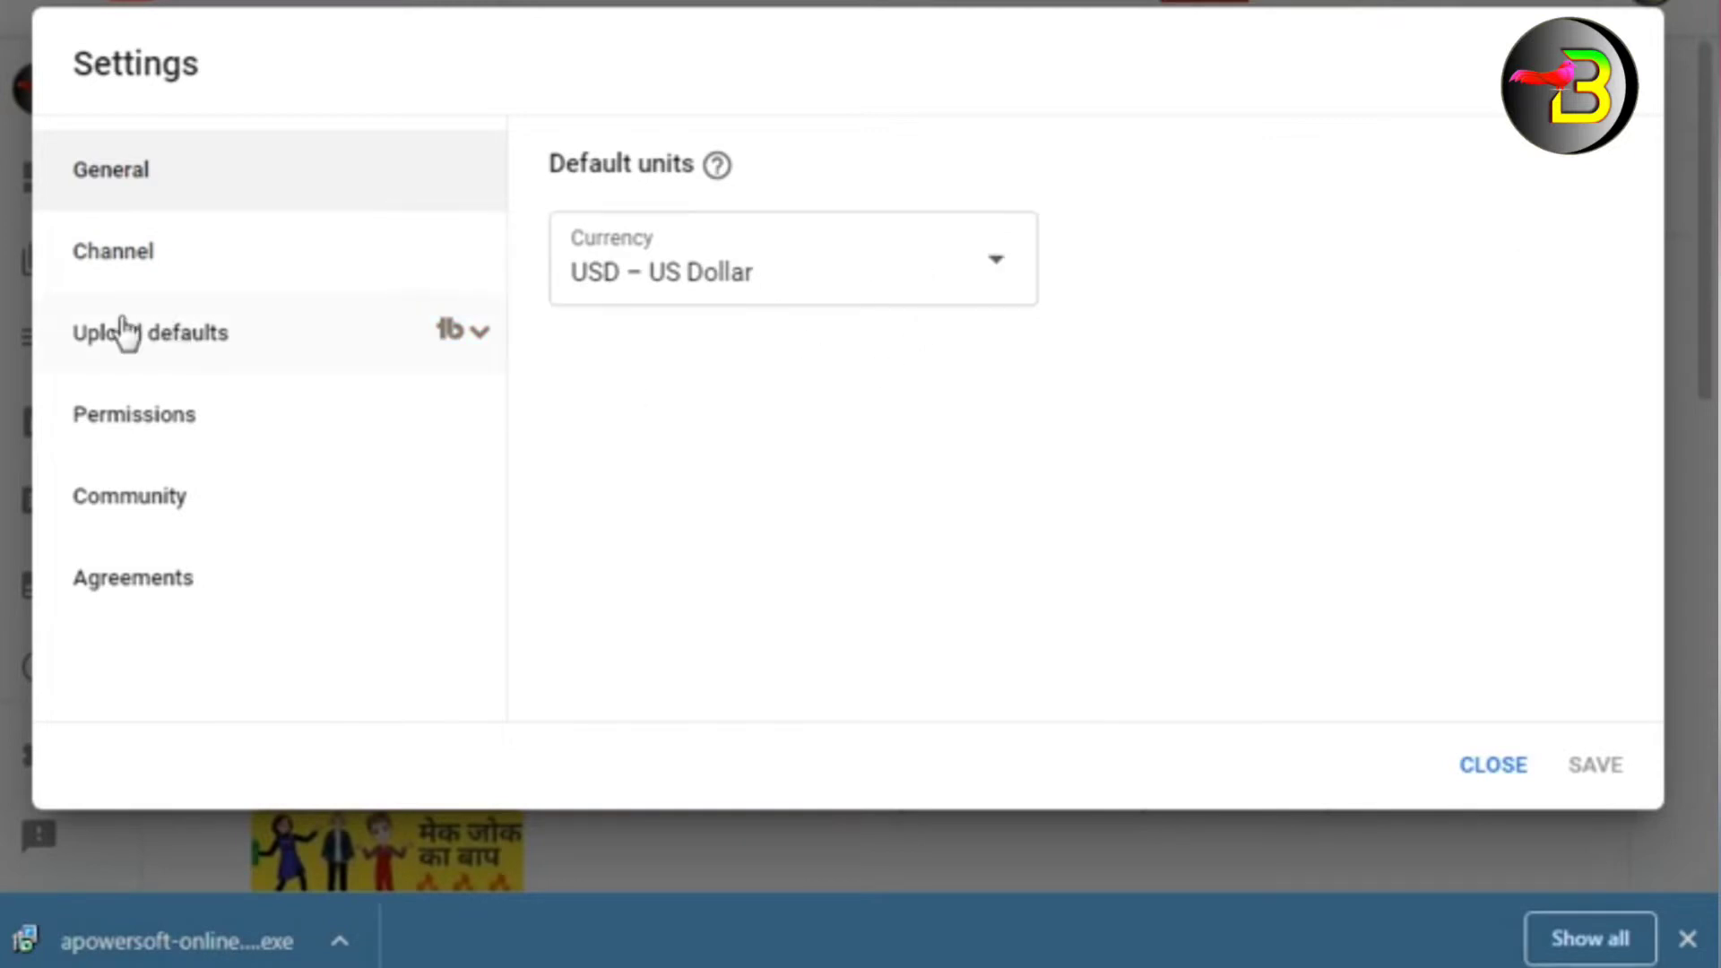
{"action": "left_click", "coordinate": [107, 269]}
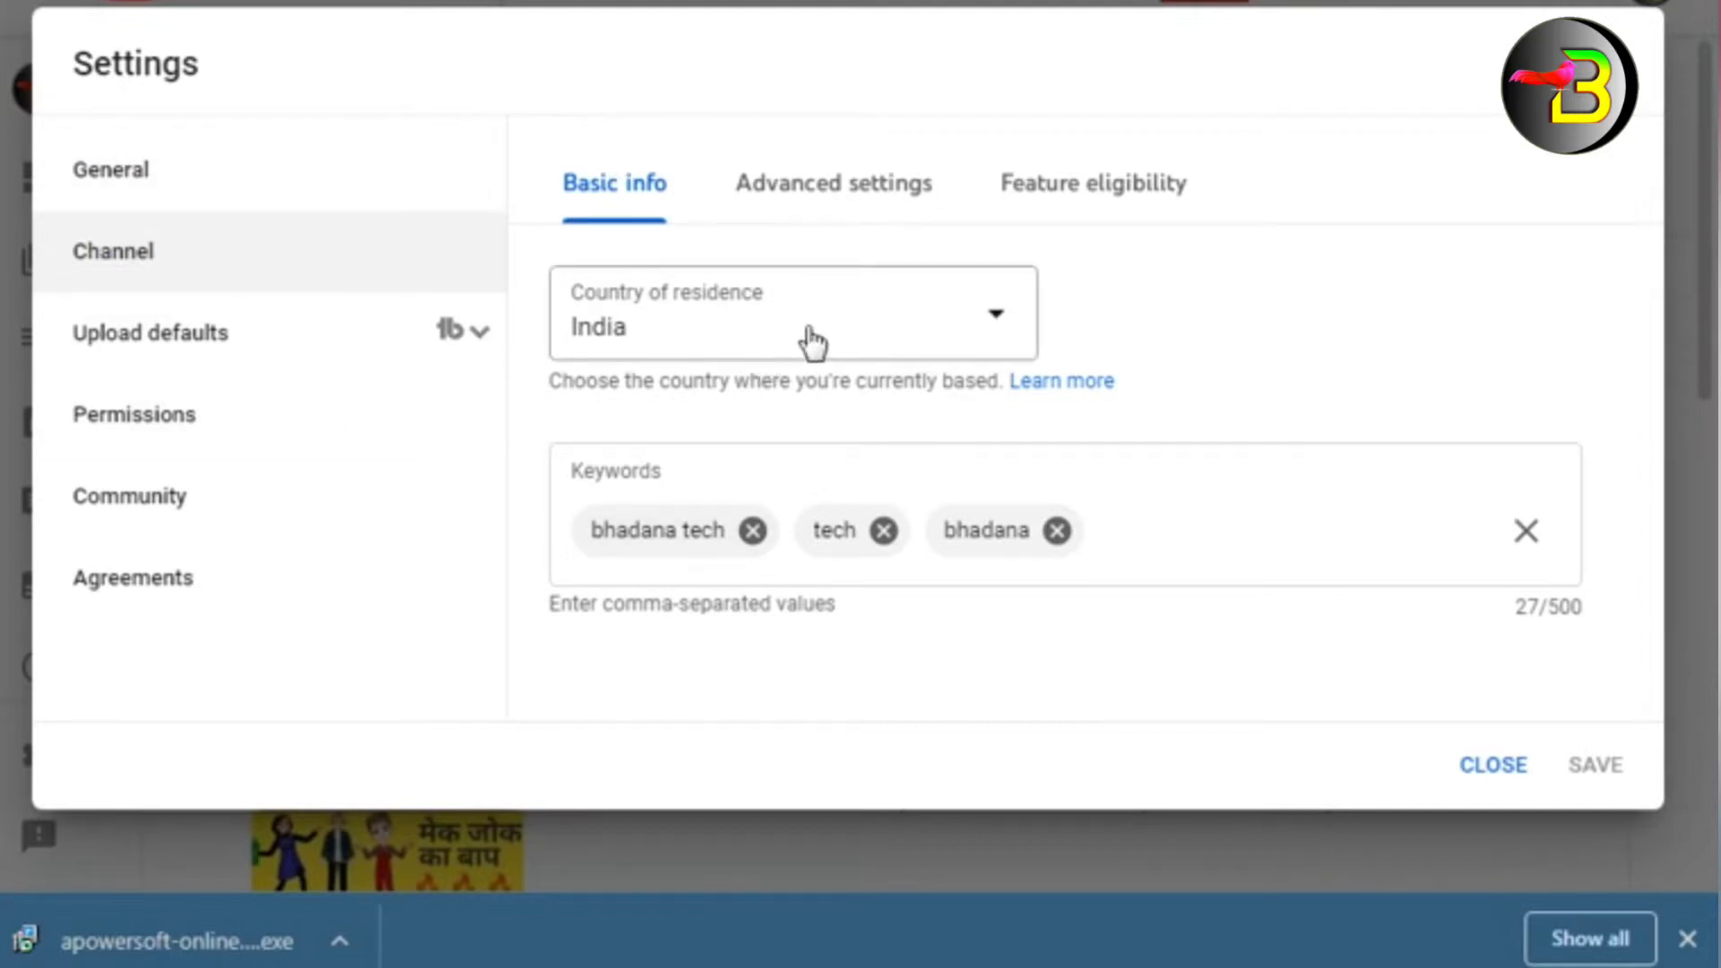
{"action": "left_click", "coordinate": [991, 343]}
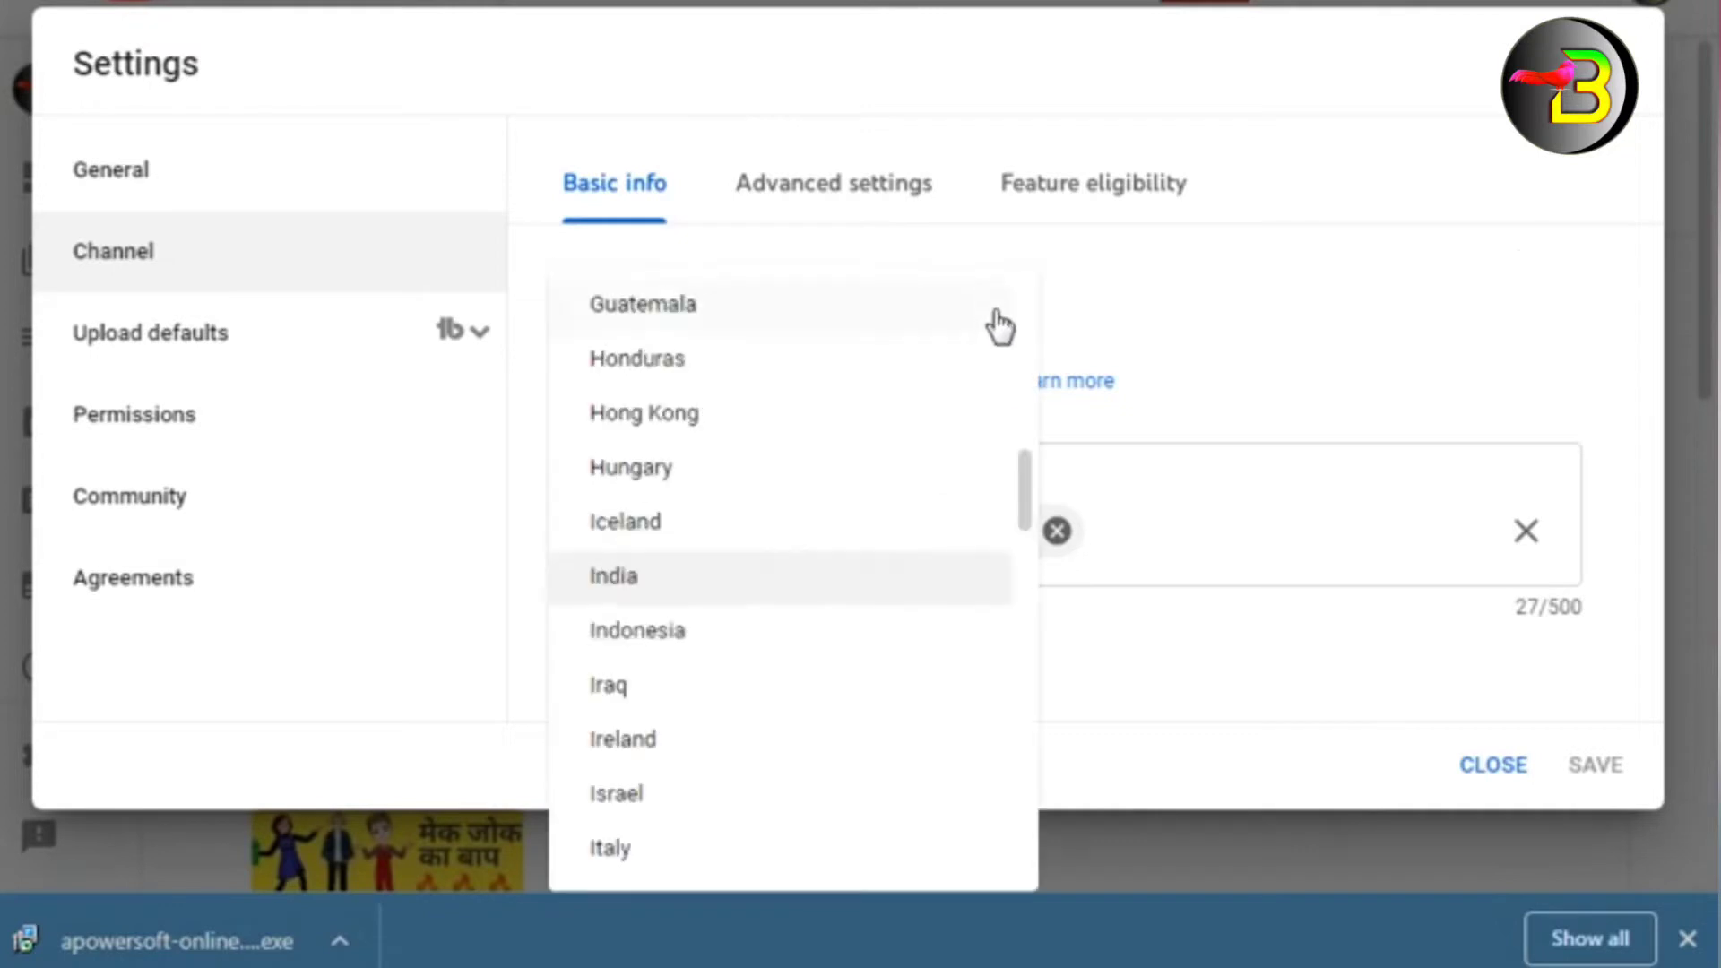
{"action": "left_click", "coordinate": [1387, 307]}
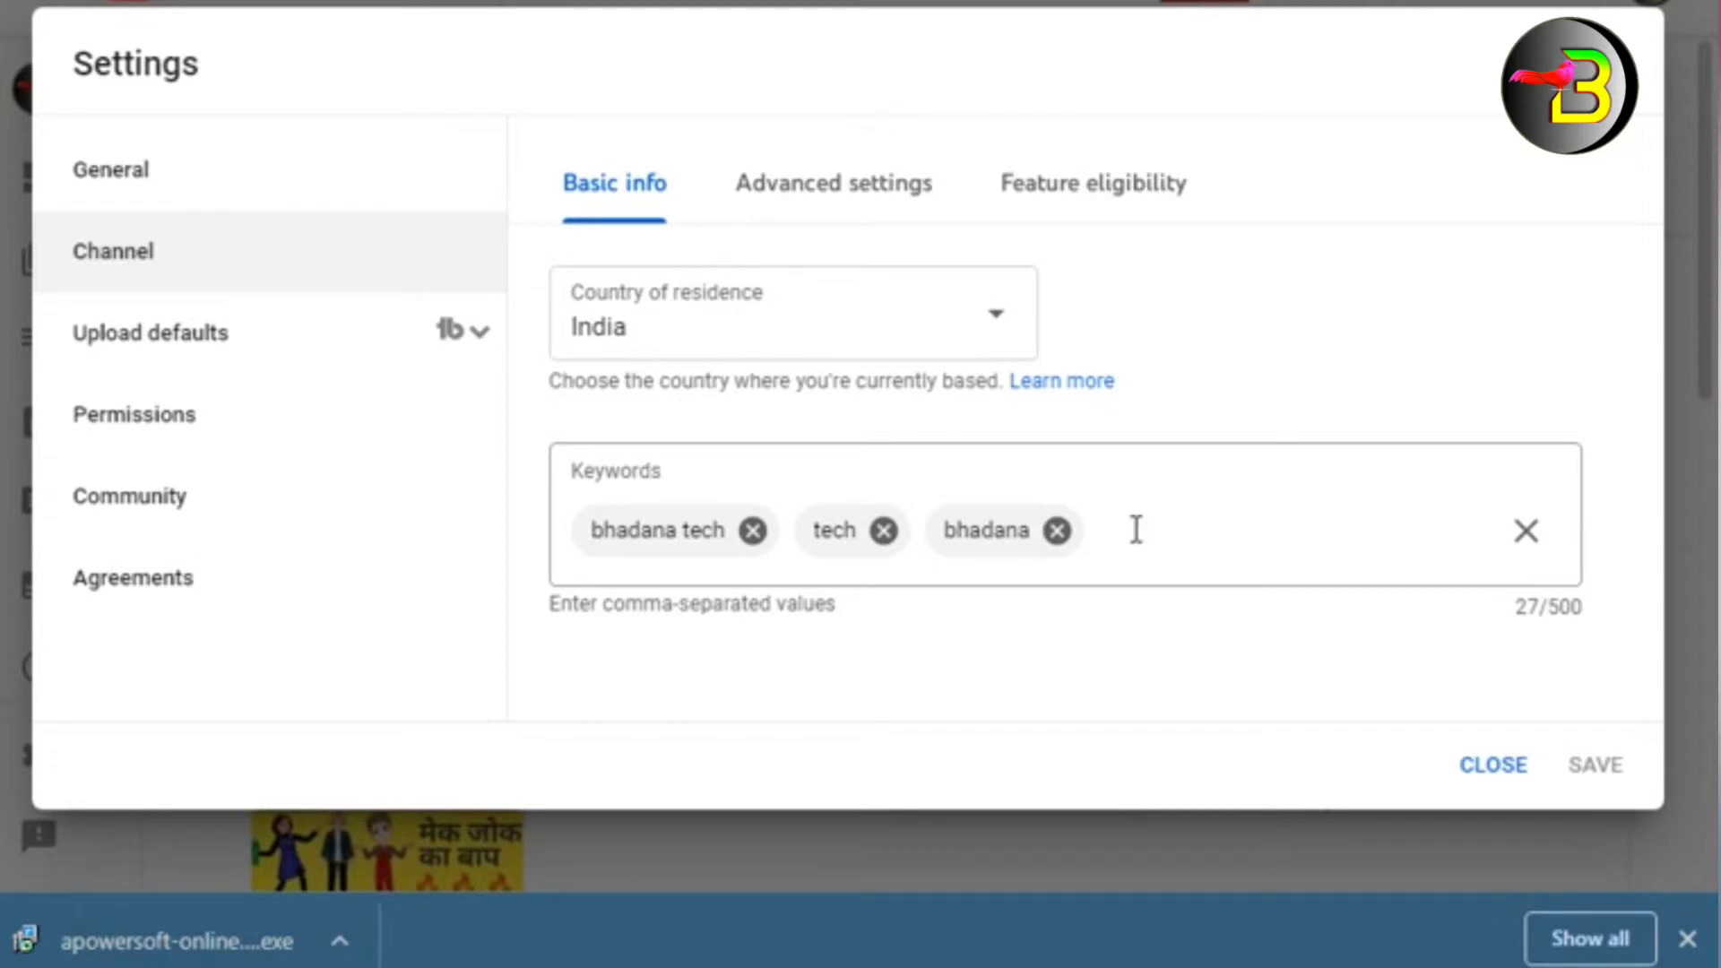
- Review the channel's advanced settings, covering audience, Google Ads linking, automatic captions, subscriber count, advertisements, clips and channel visibility
{"action": "left_click", "coordinate": [815, 208]}
{"action": "scroll", "coordinate": [884, 484], "scroll_direction": "down", "scroll_amount": 3}
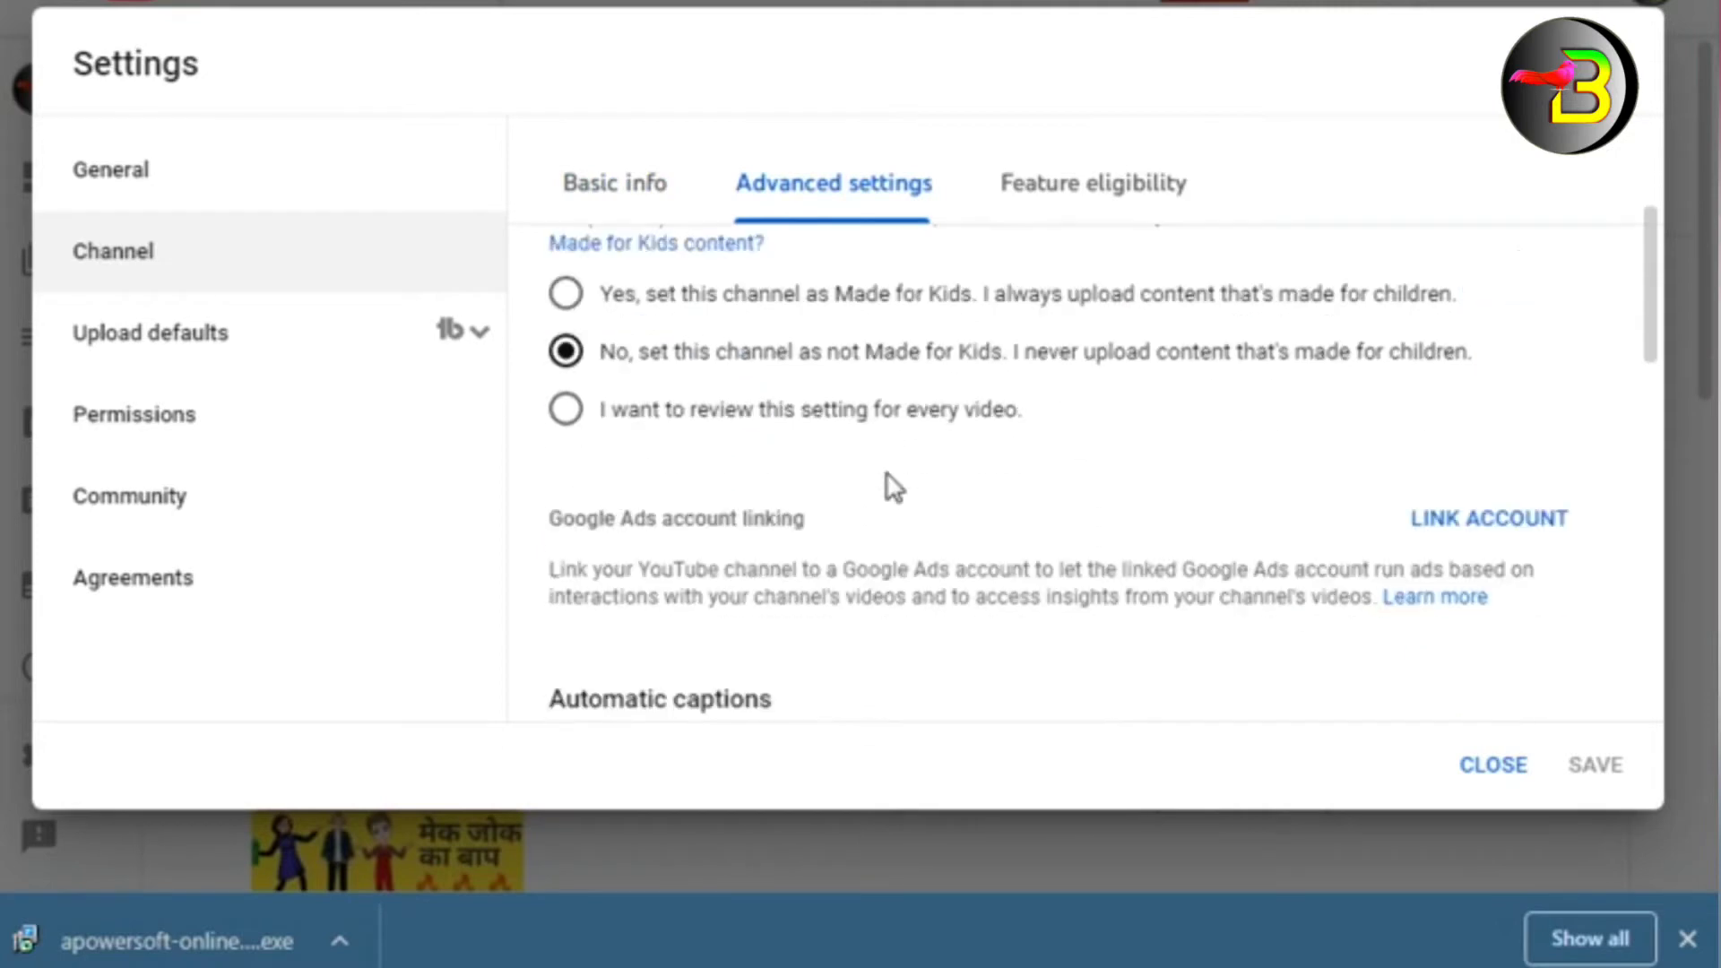
{"action": "scroll", "coordinate": [884, 484], "scroll_direction": "up", "scroll_amount": 3}
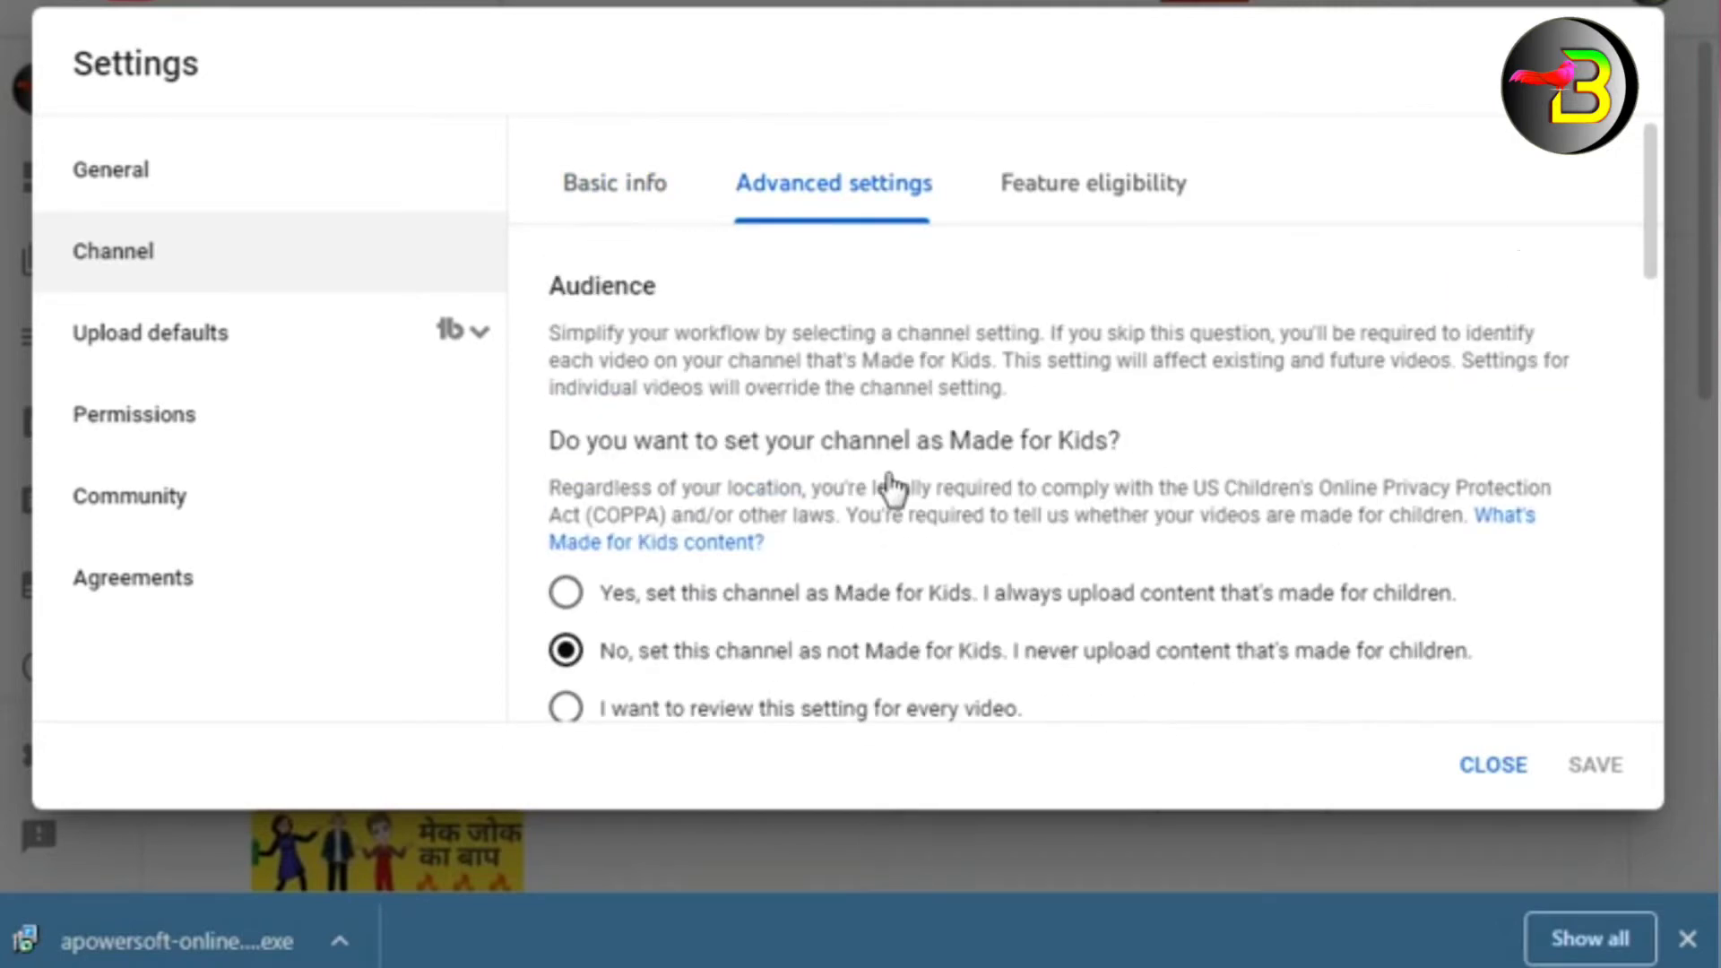
{"action": "scroll", "coordinate": [861, 508], "scroll_direction": "down", "scroll_amount": 2}
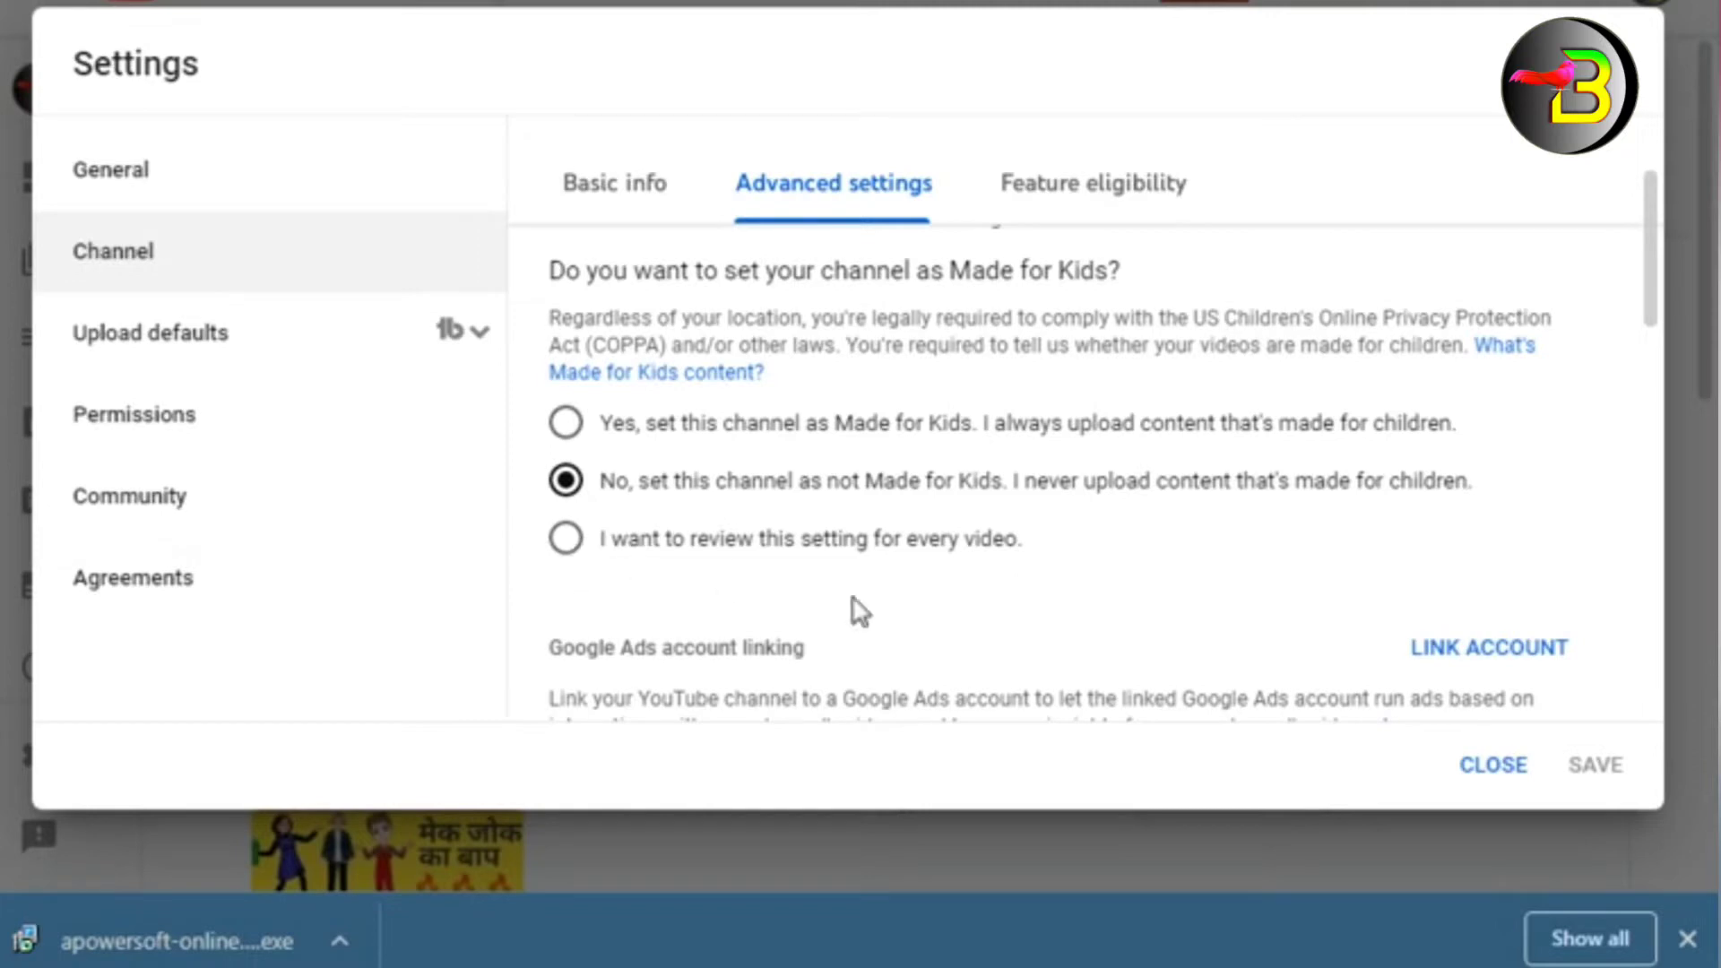
{"action": "scroll", "coordinate": [1079, 627], "scroll_direction": "down", "scroll_amount": 4}
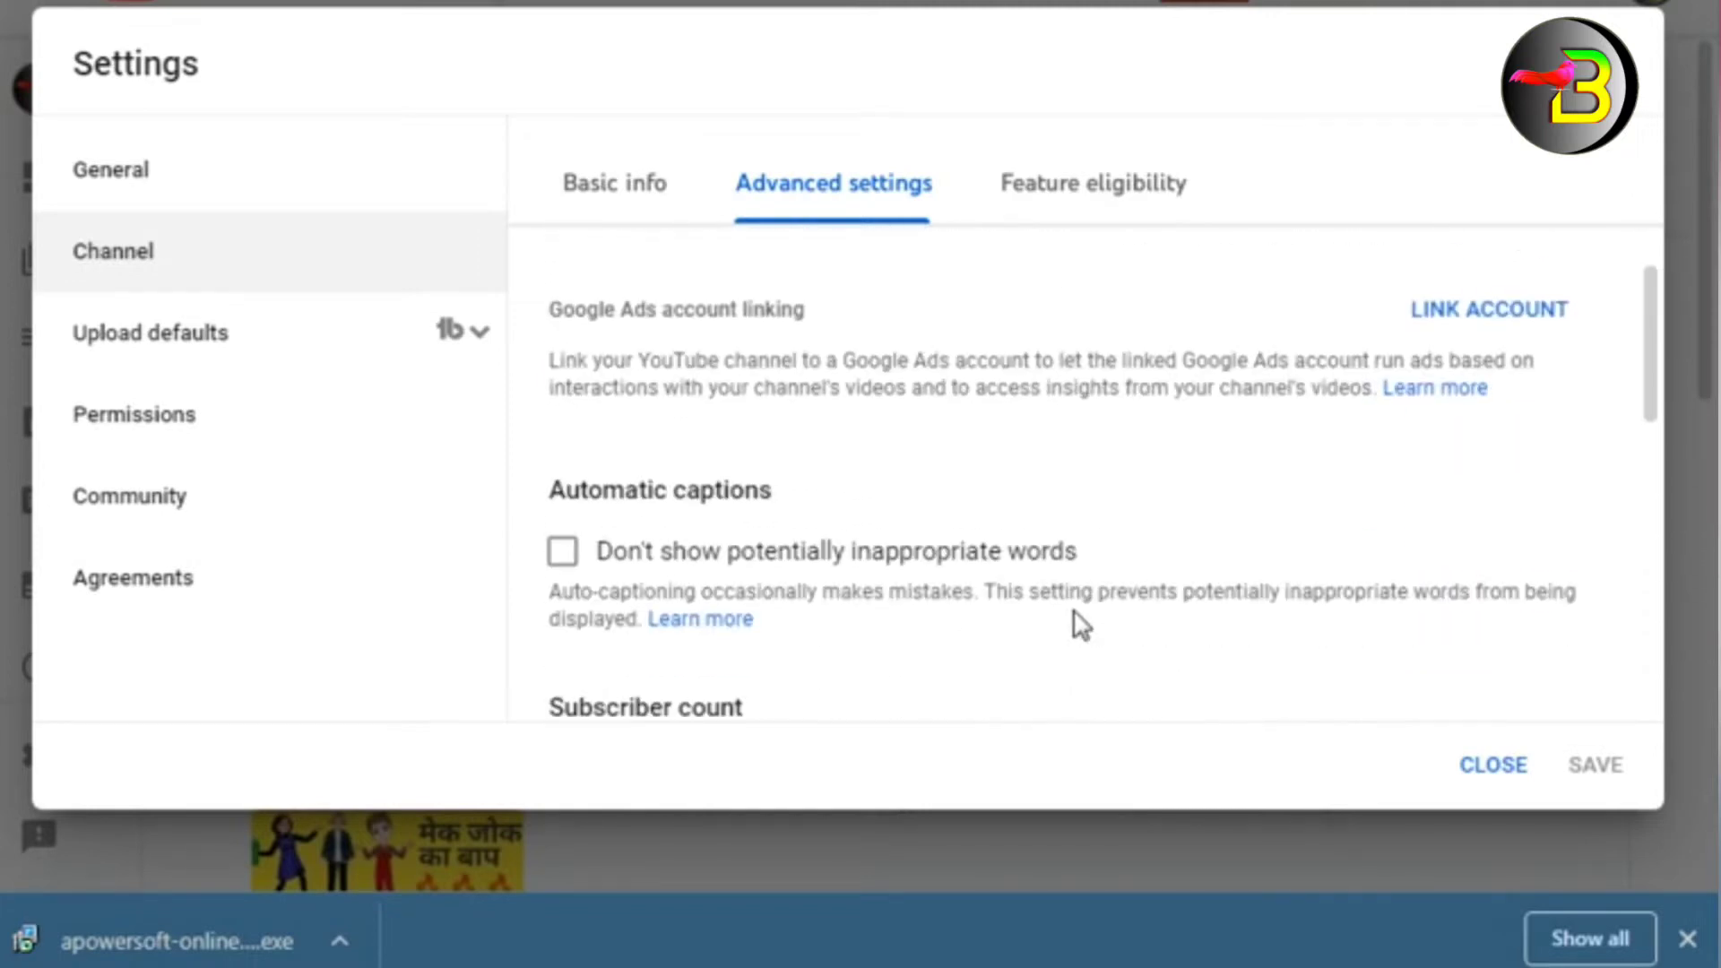
{"action": "scroll", "coordinate": [884, 588], "scroll_direction": "down", "scroll_amount": 2}
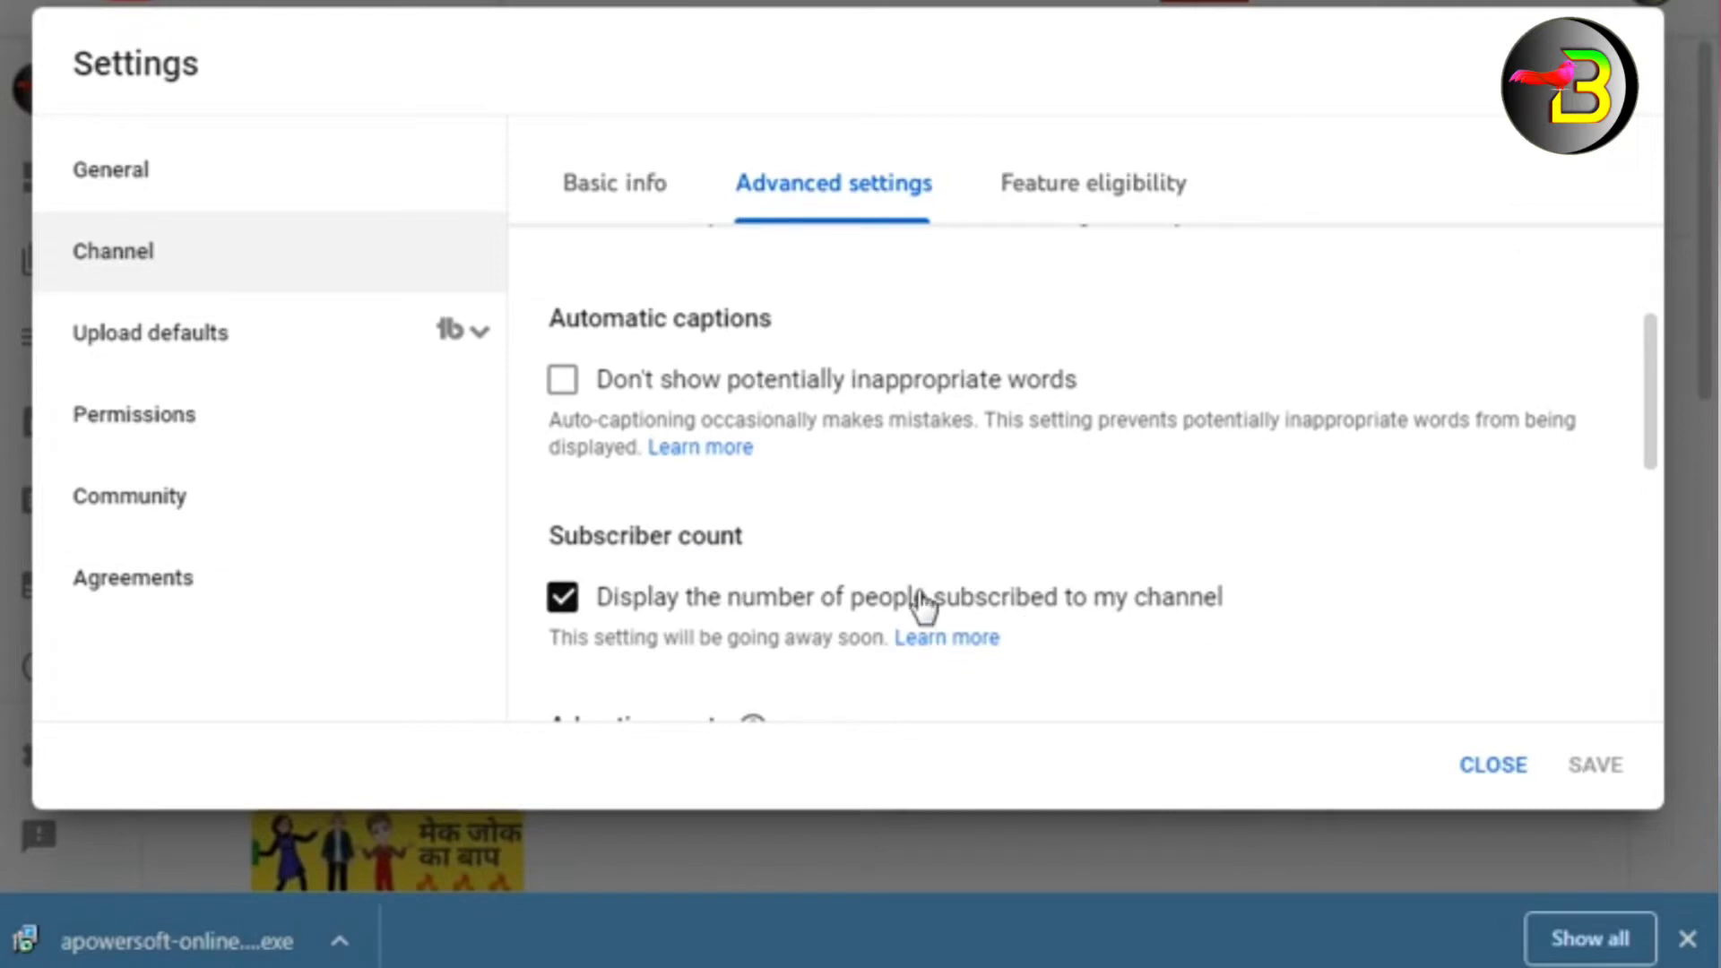
{"action": "scroll", "coordinate": [923, 606], "scroll_direction": "down", "scroll_amount": 2}
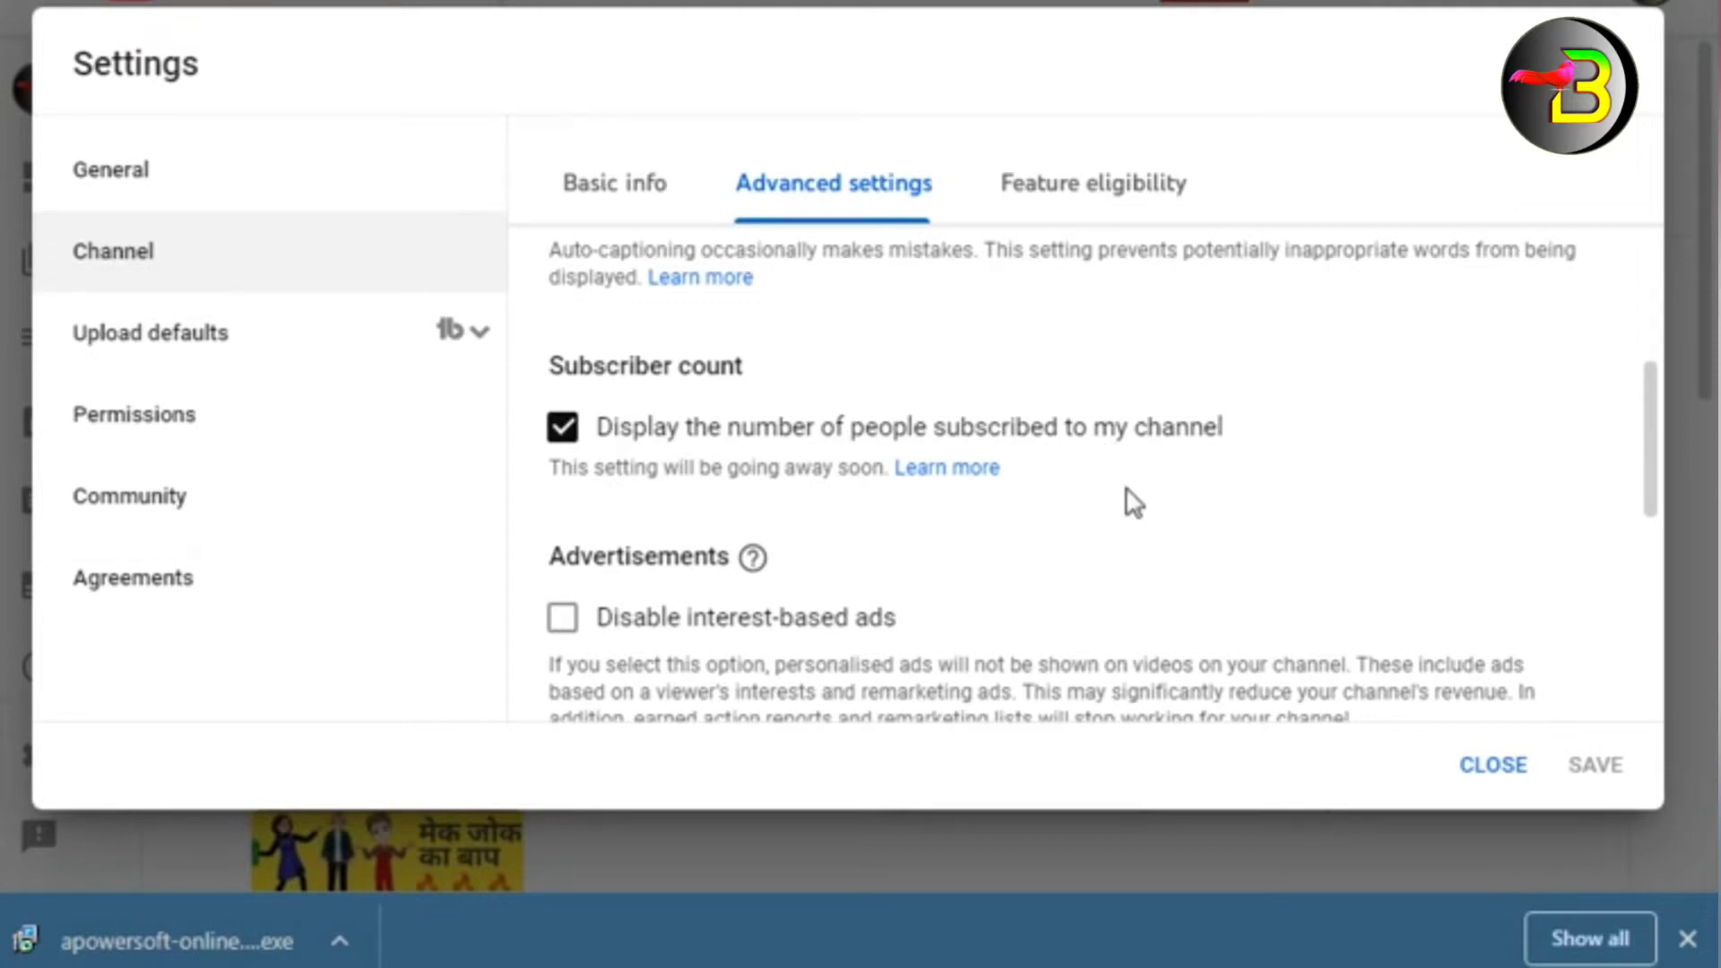
{"action": "scroll", "coordinate": [1131, 495], "scroll_direction": "down", "scroll_amount": 2}
{"action": "scroll", "coordinate": [1222, 599], "scroll_direction": "down", "scroll_amount": 2}
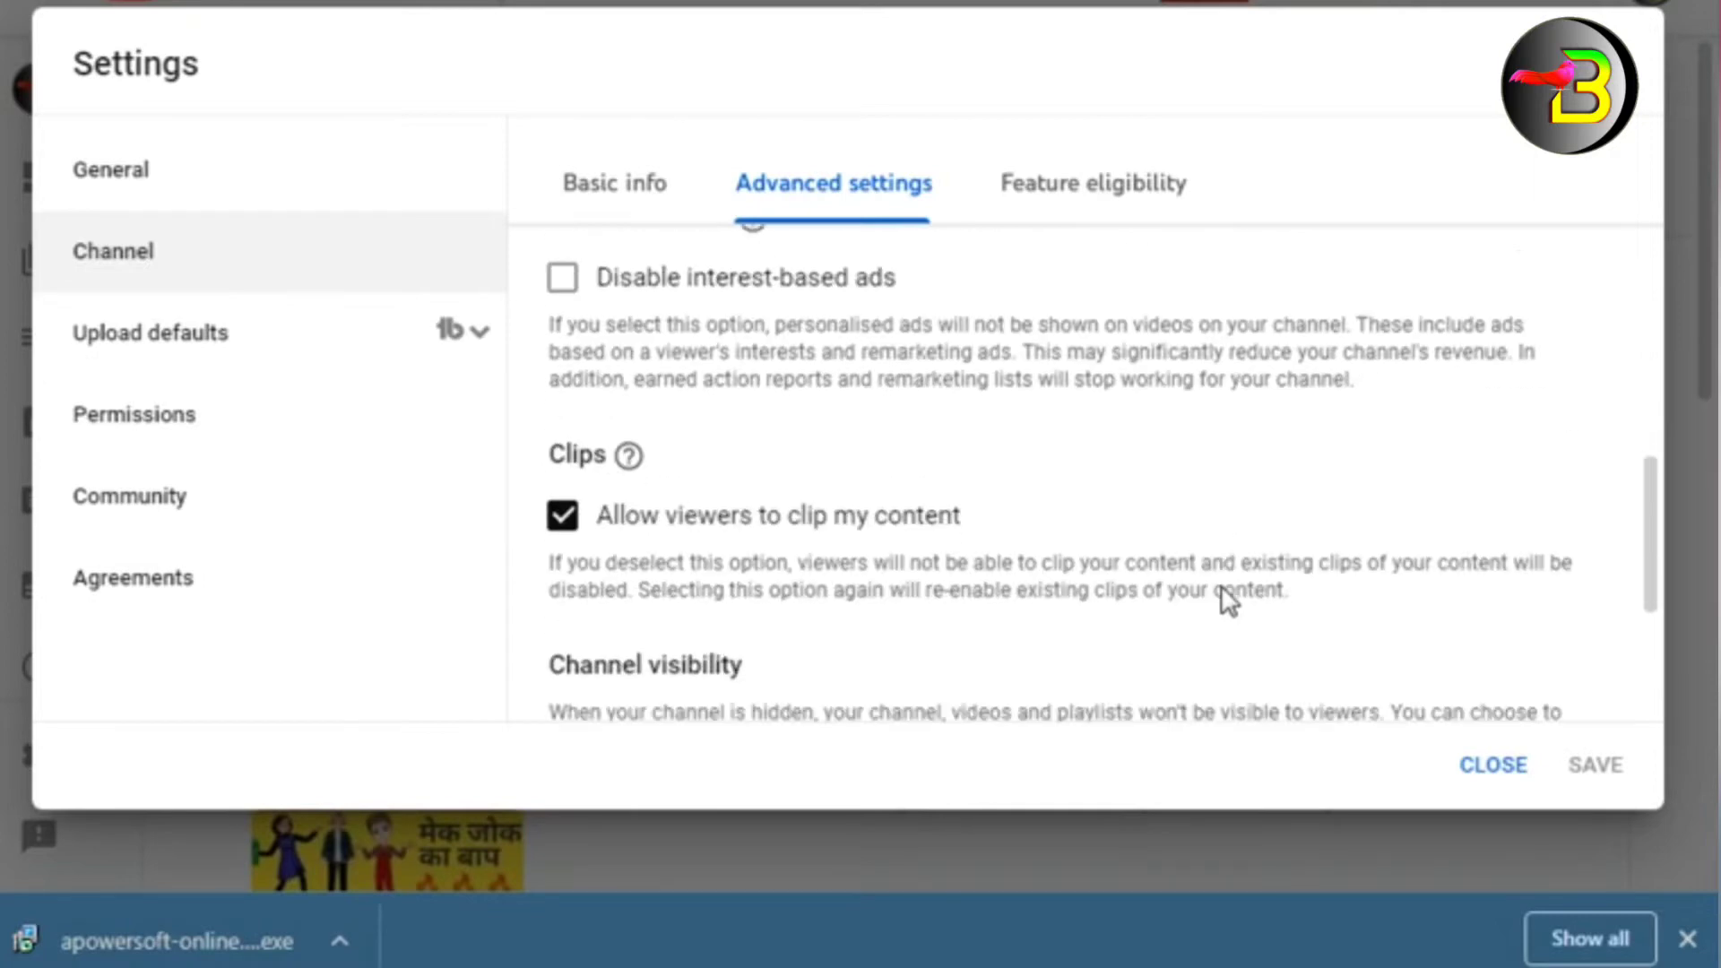
{"action": "scroll", "coordinate": [691, 553], "scroll_direction": "down", "scroll_amount": 2}
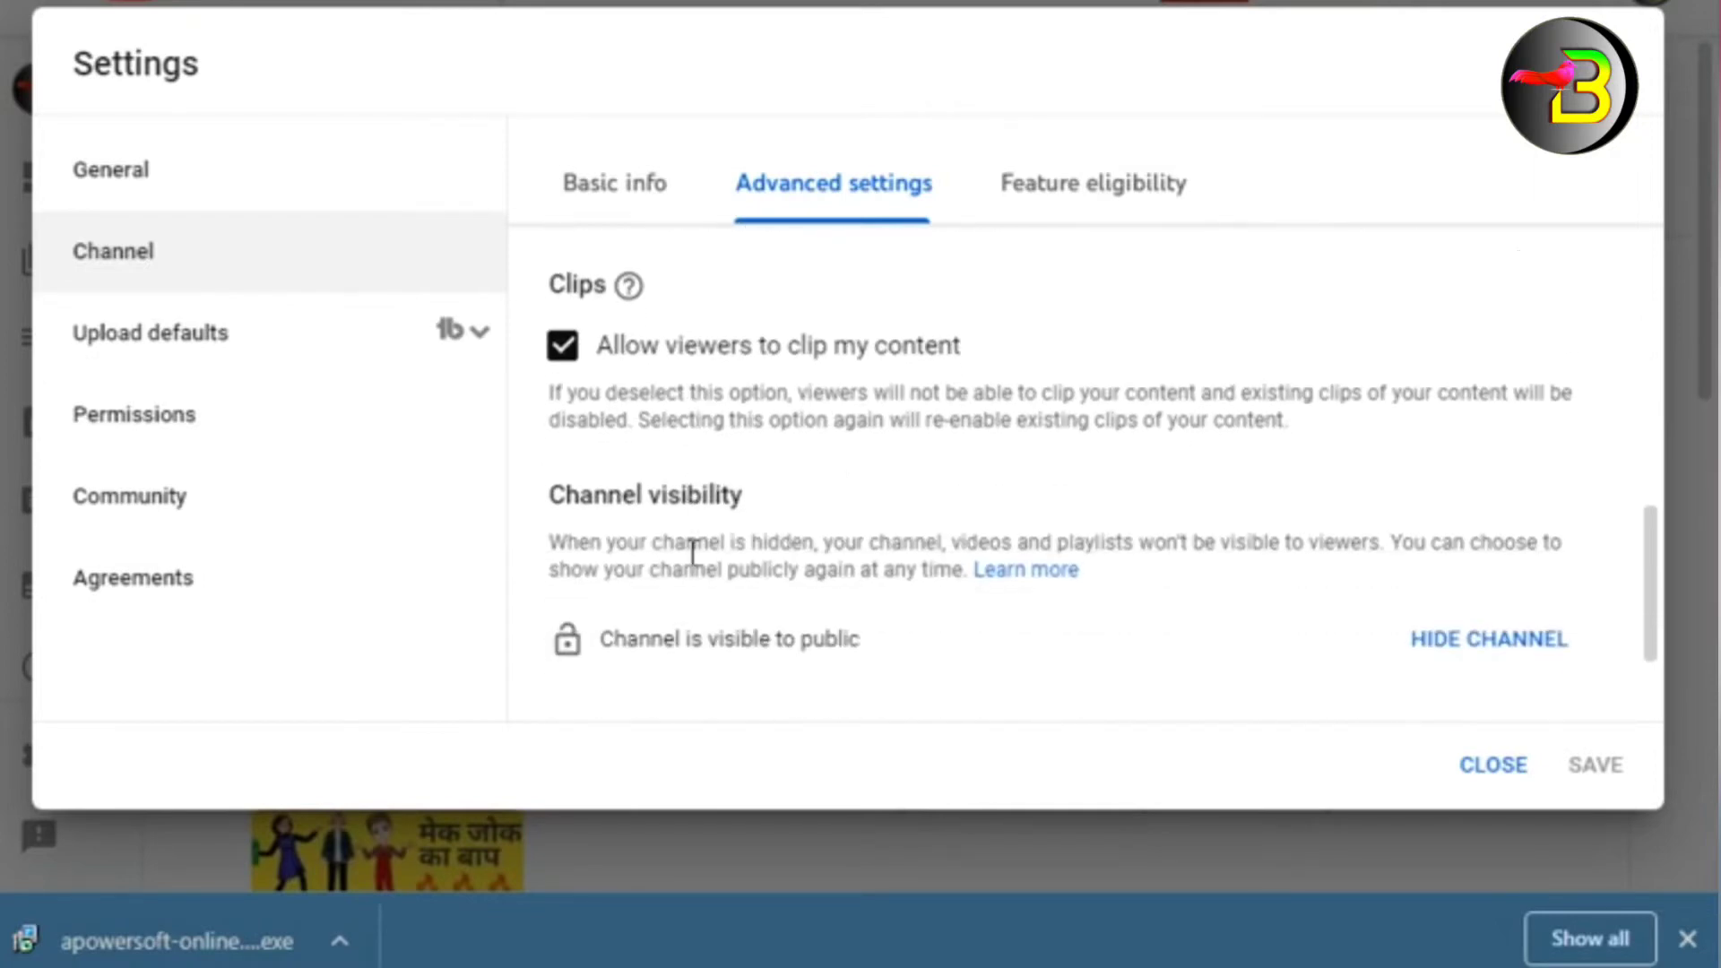
{"action": "scroll", "coordinate": [691, 556], "scroll_direction": "down", "scroll_amount": 2}
{"action": "scroll", "coordinate": [864, 565], "scroll_direction": "up", "scroll_amount": 7}
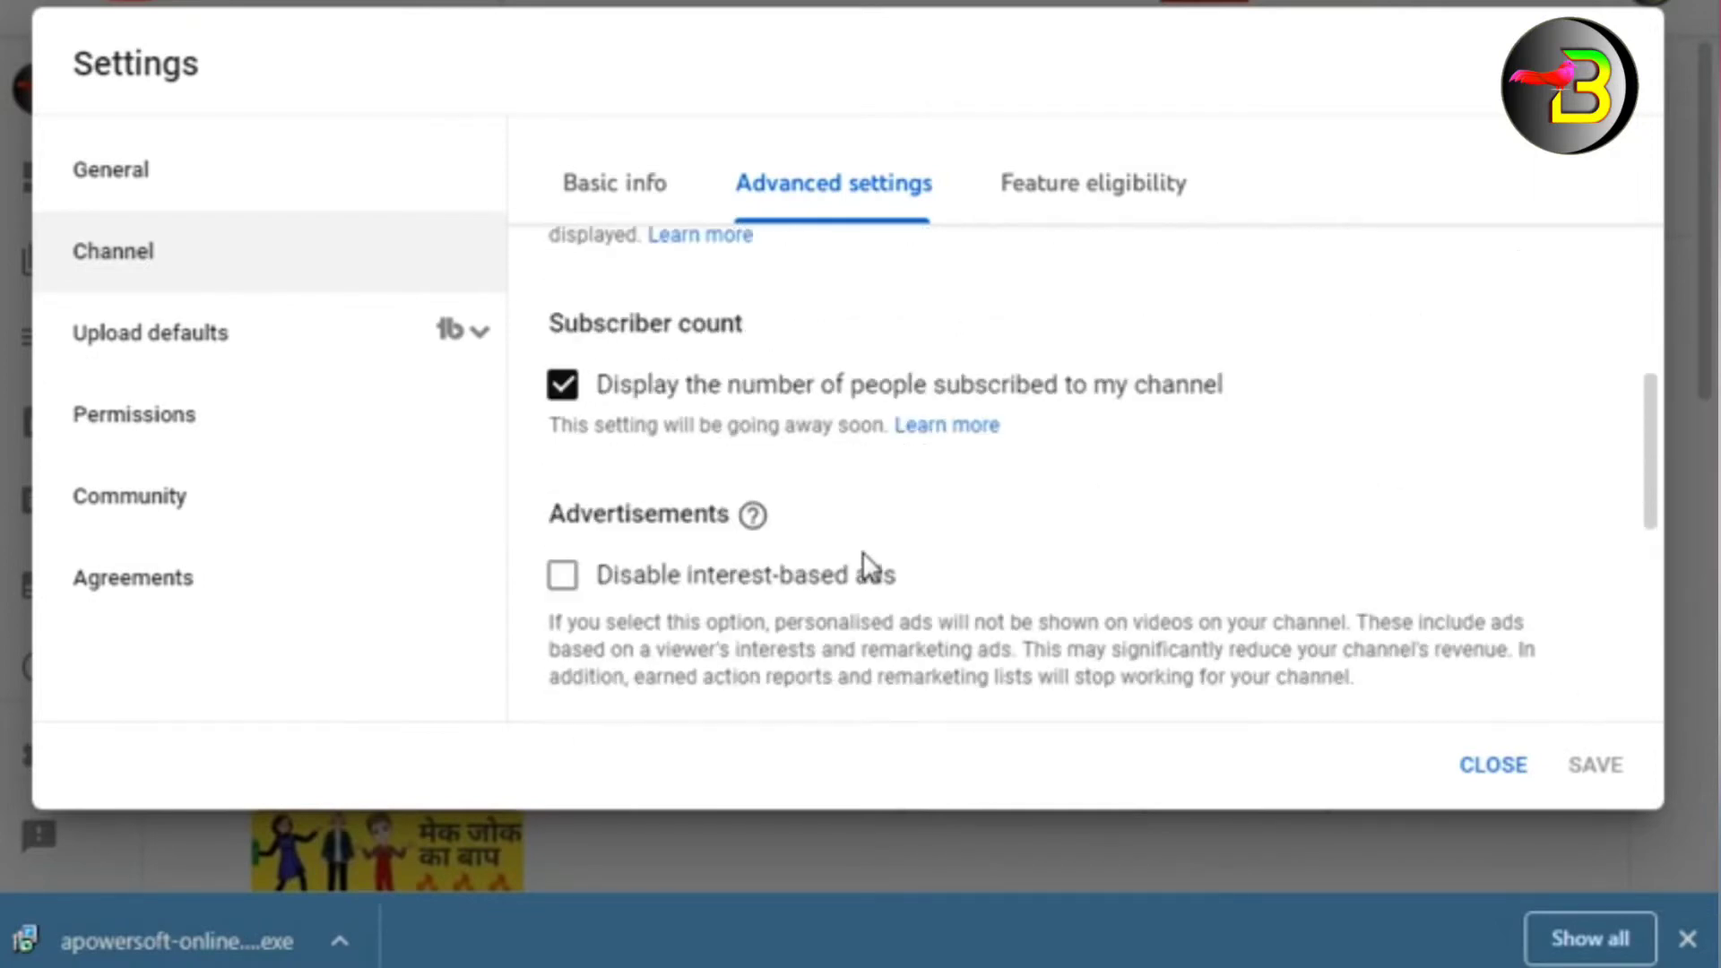
{"action": "scroll", "coordinate": [862, 551], "scroll_direction": "up", "scroll_amount": 1}
{"action": "scroll", "coordinate": [867, 563], "scroll_direction": "down", "scroll_amount": 5}
{"action": "scroll", "coordinate": [866, 563], "scroll_direction": "up", "scroll_amount": 2}
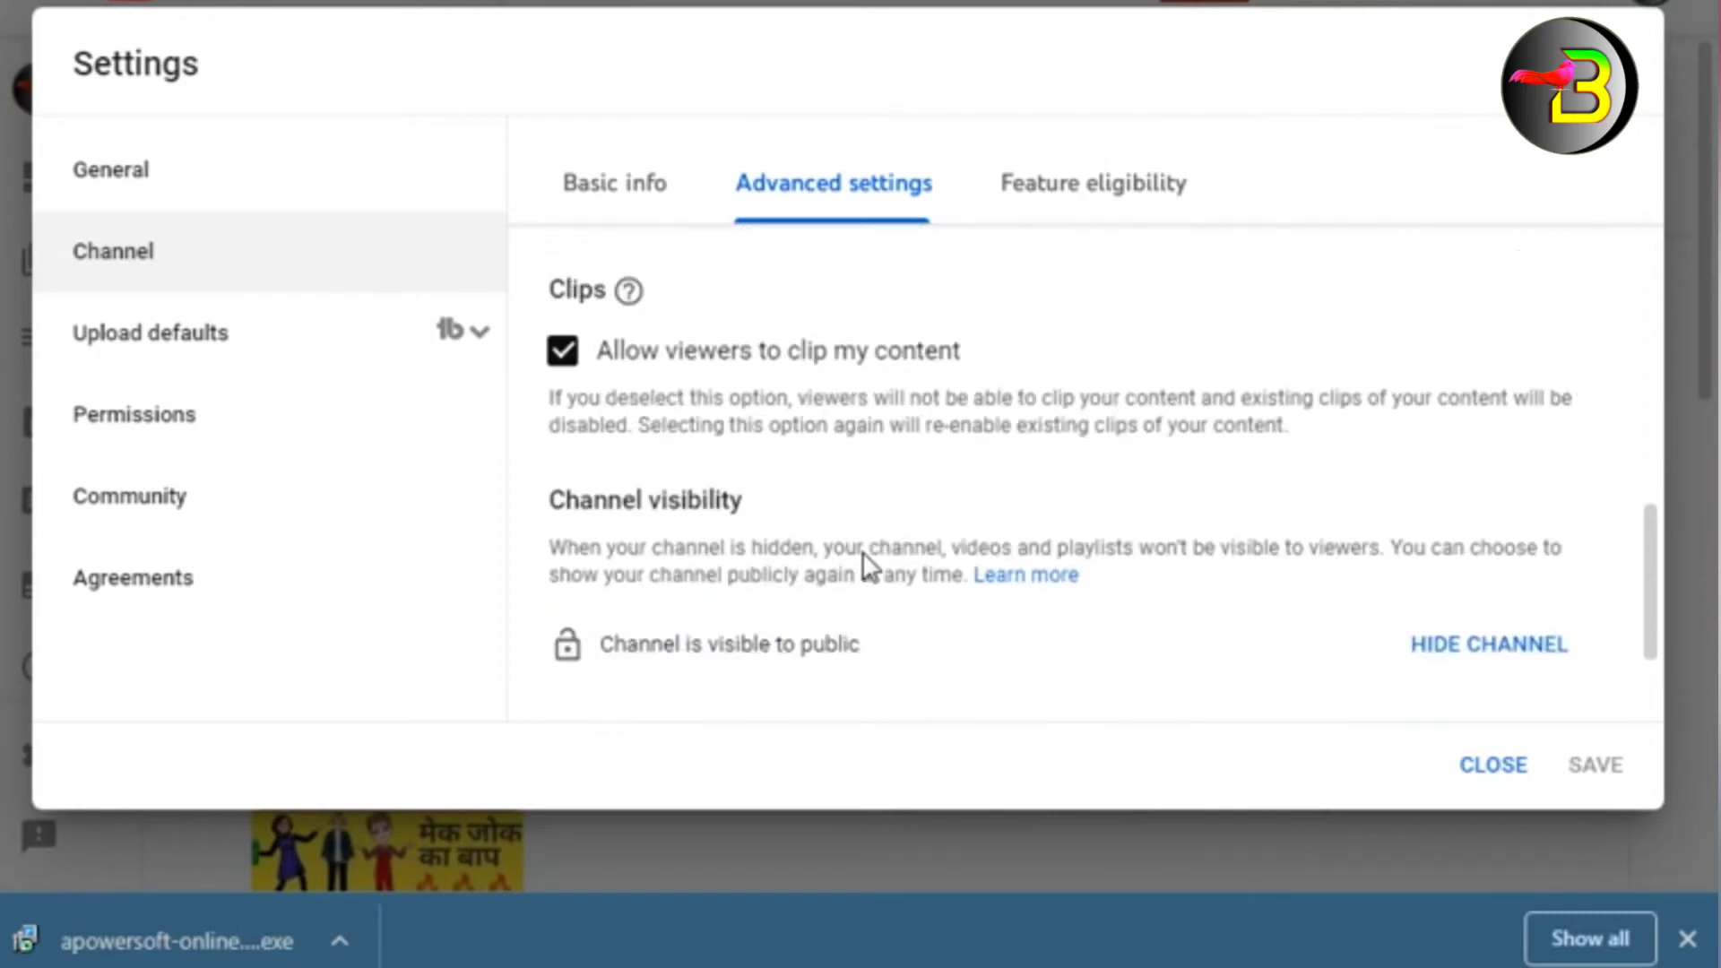
{"action": "scroll", "coordinate": [863, 565], "scroll_direction": "up", "scroll_amount": 7}
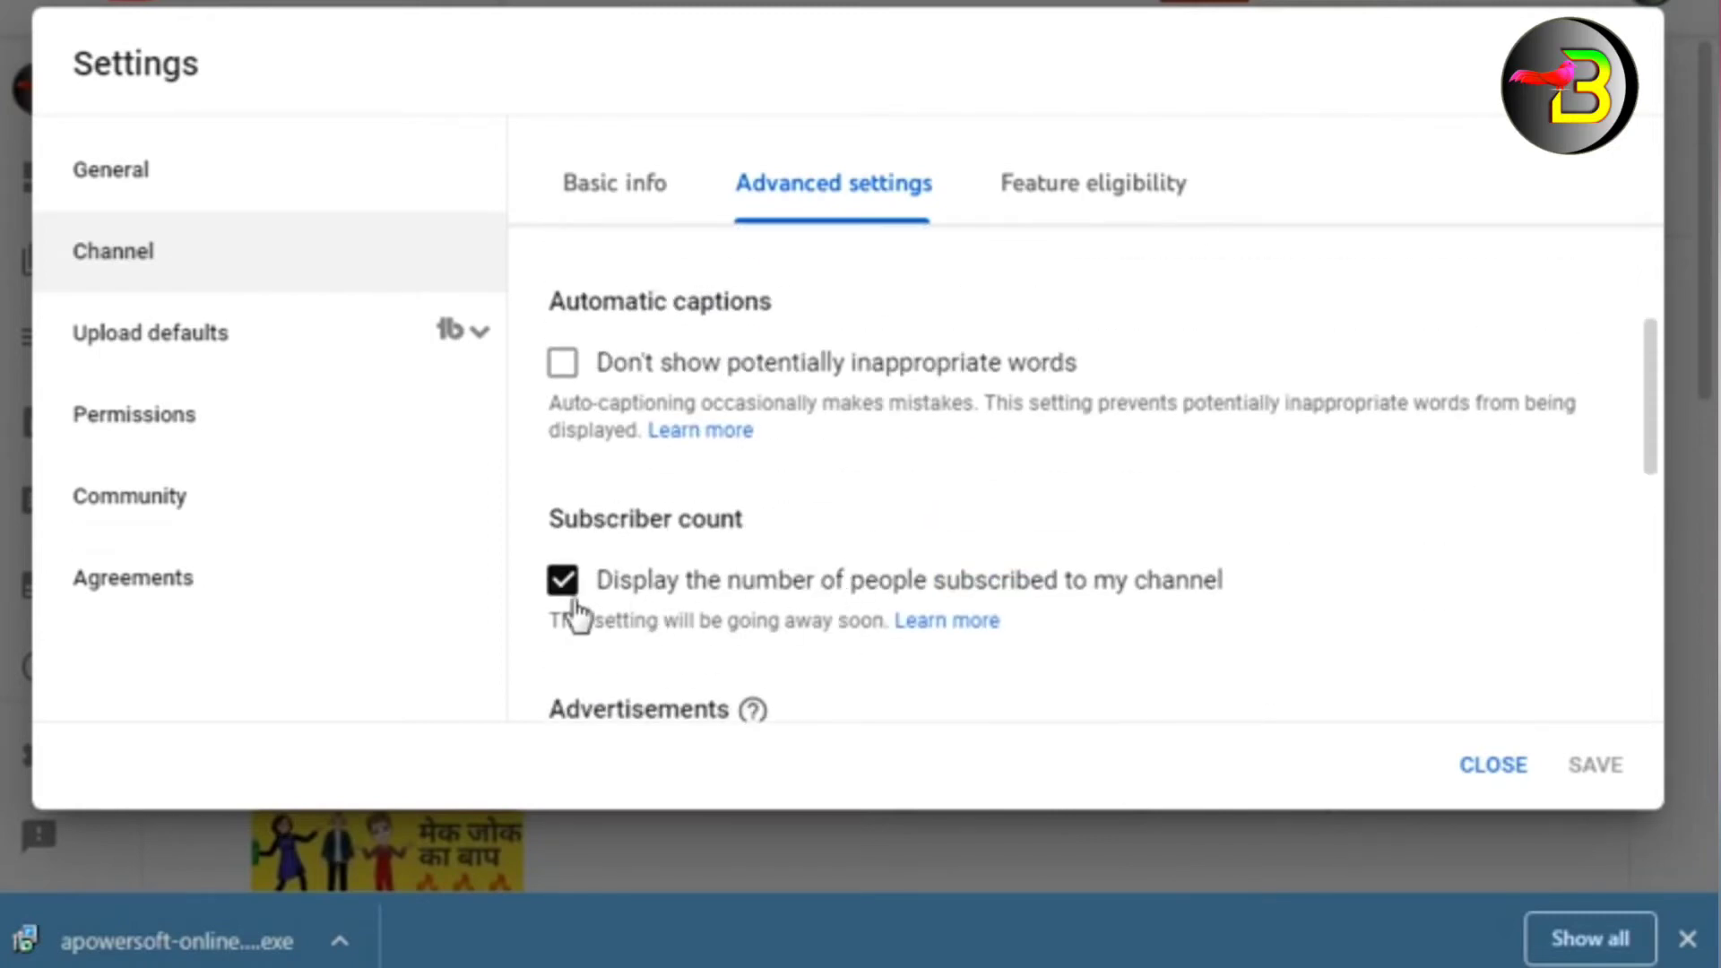
{"action": "scroll", "coordinate": [915, 577], "scroll_direction": "up", "scroll_amount": 6}
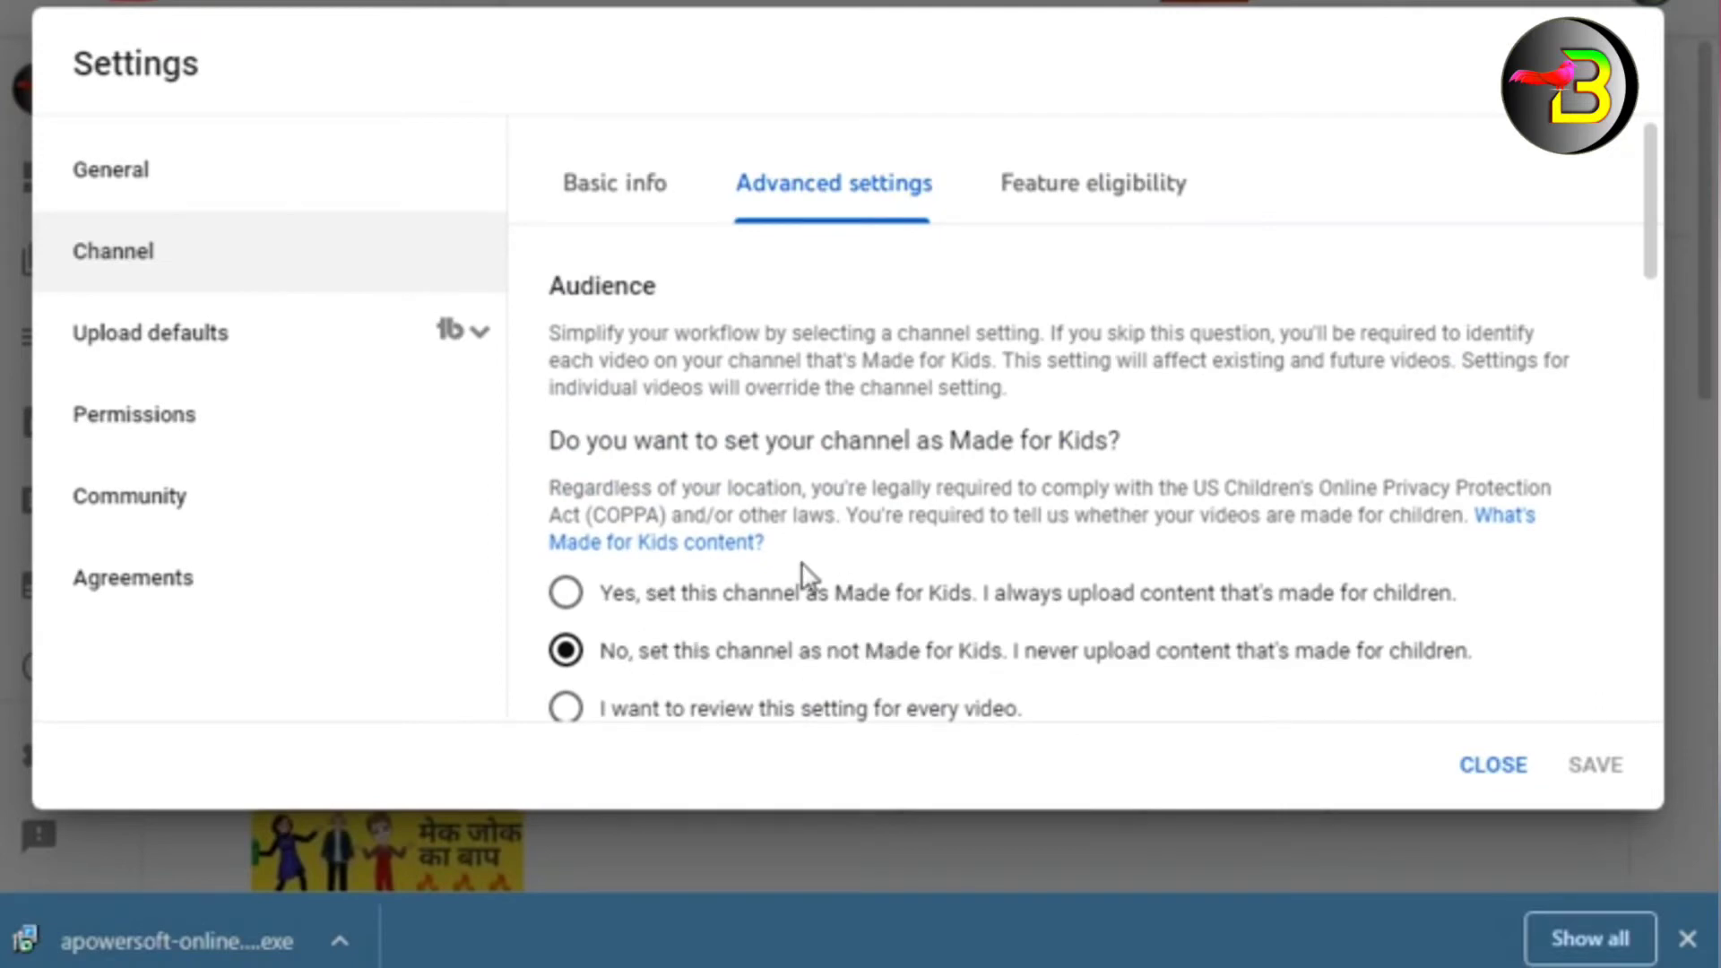
{"action": "scroll", "coordinate": [809, 578], "scroll_direction": "down", "scroll_amount": 2}
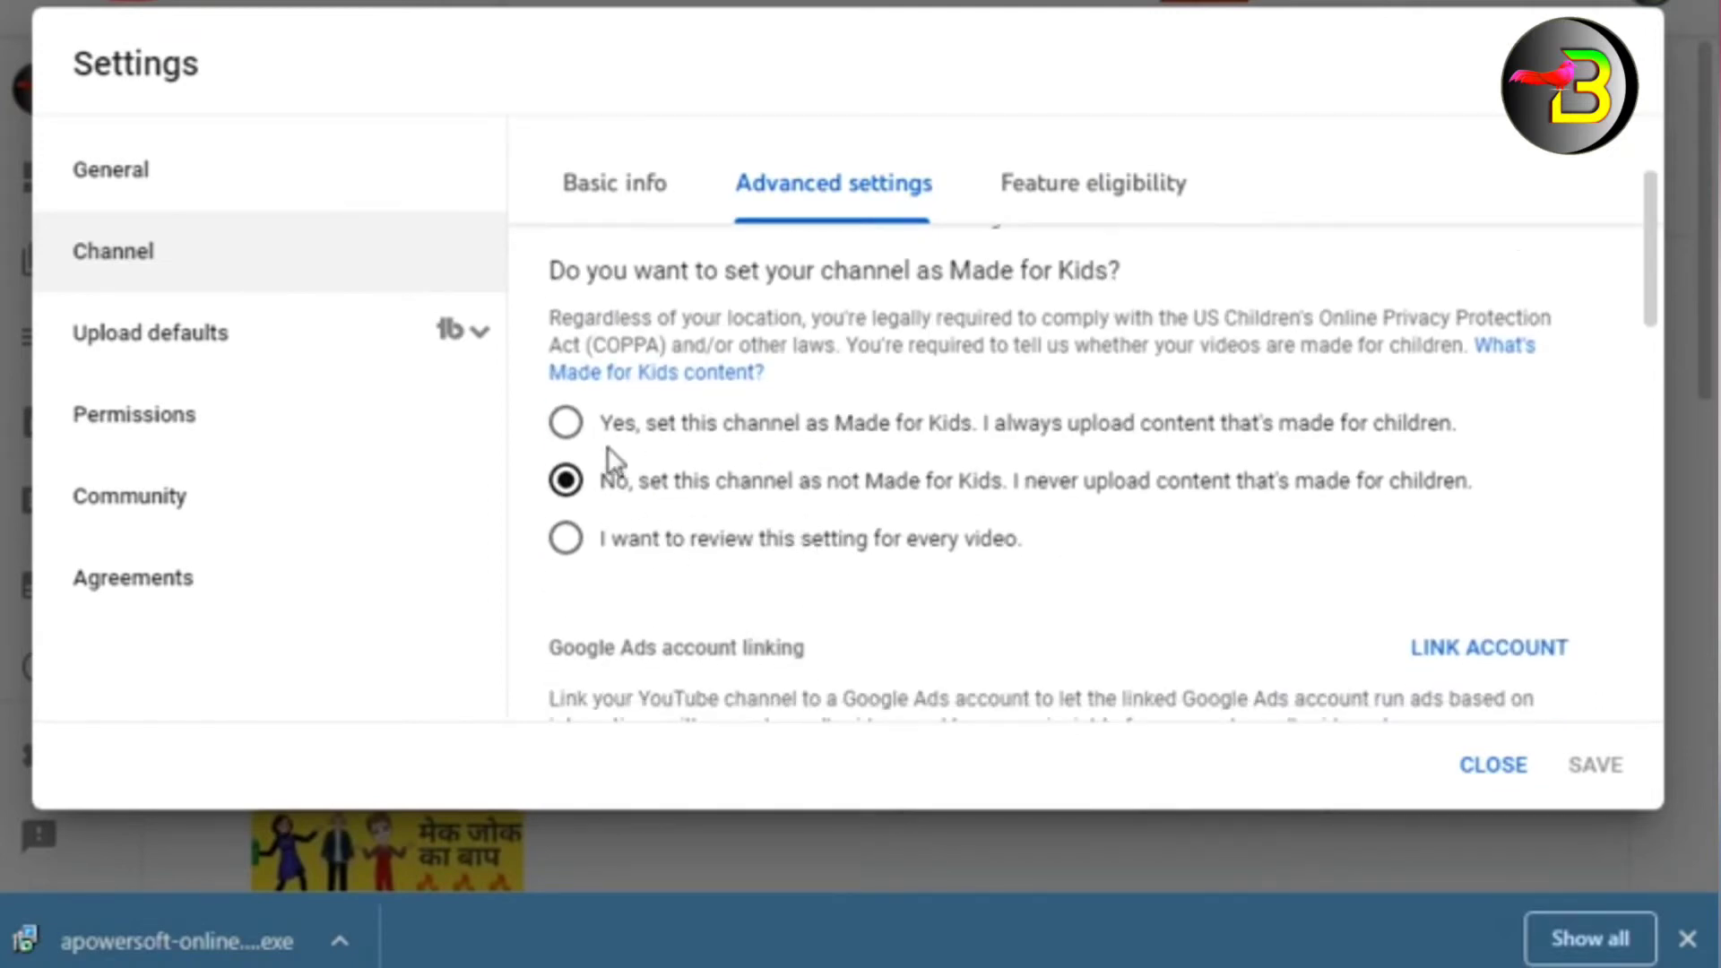
{"action": "scroll", "coordinate": [903, 538], "scroll_direction": "down", "scroll_amount": 4}
{"action": "scroll", "coordinate": [905, 538], "scroll_direction": "down", "scroll_amount": 4}
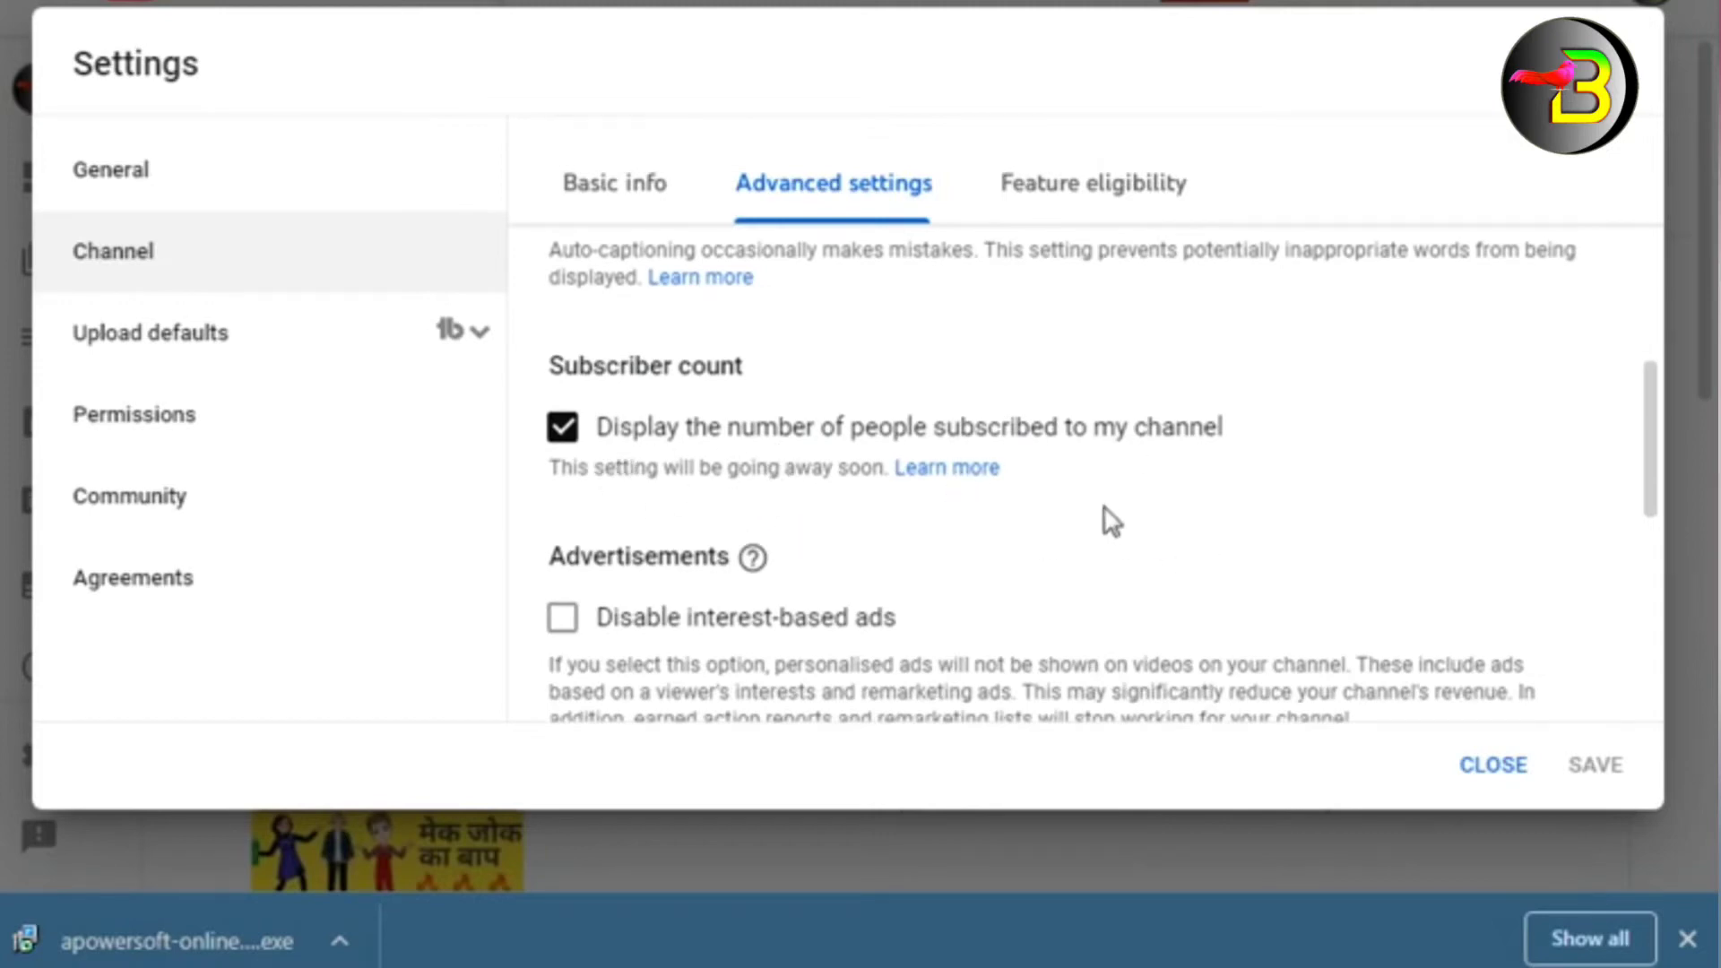
{"action": "scroll", "coordinate": [1111, 520], "scroll_direction": "up", "scroll_amount": 2}
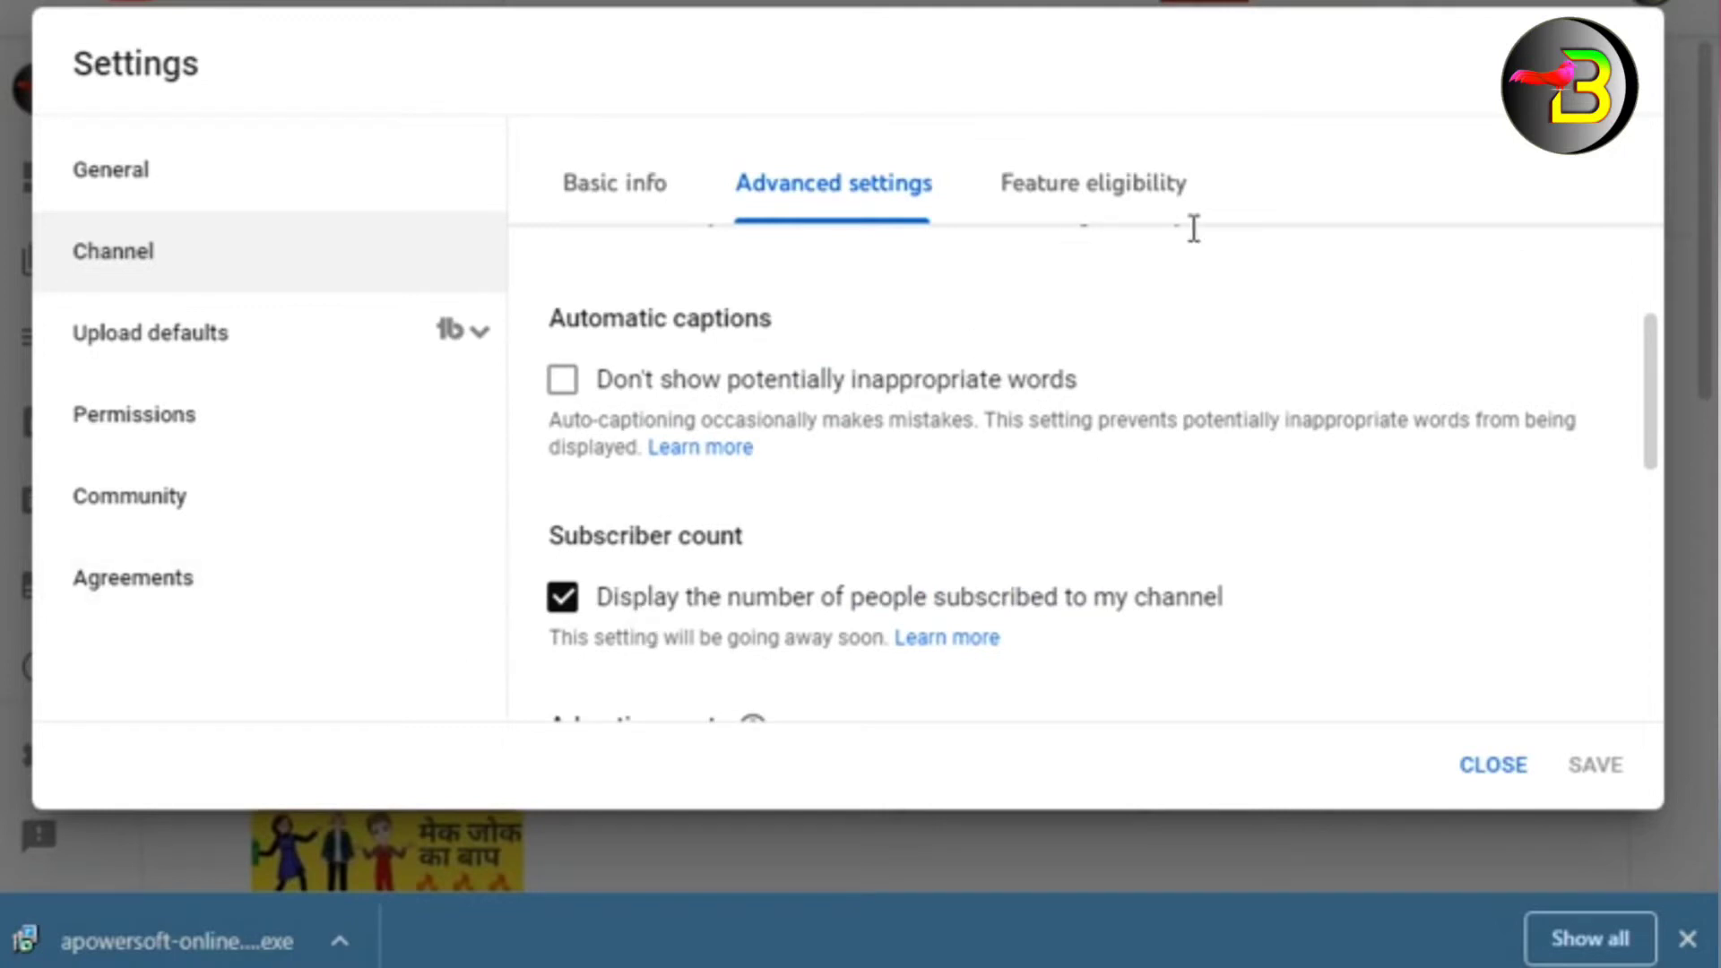
- Check the channel's feature eligibility, then return through the advanced settings to the channel's basic info
{"action": "left_click", "coordinate": [1083, 203]}
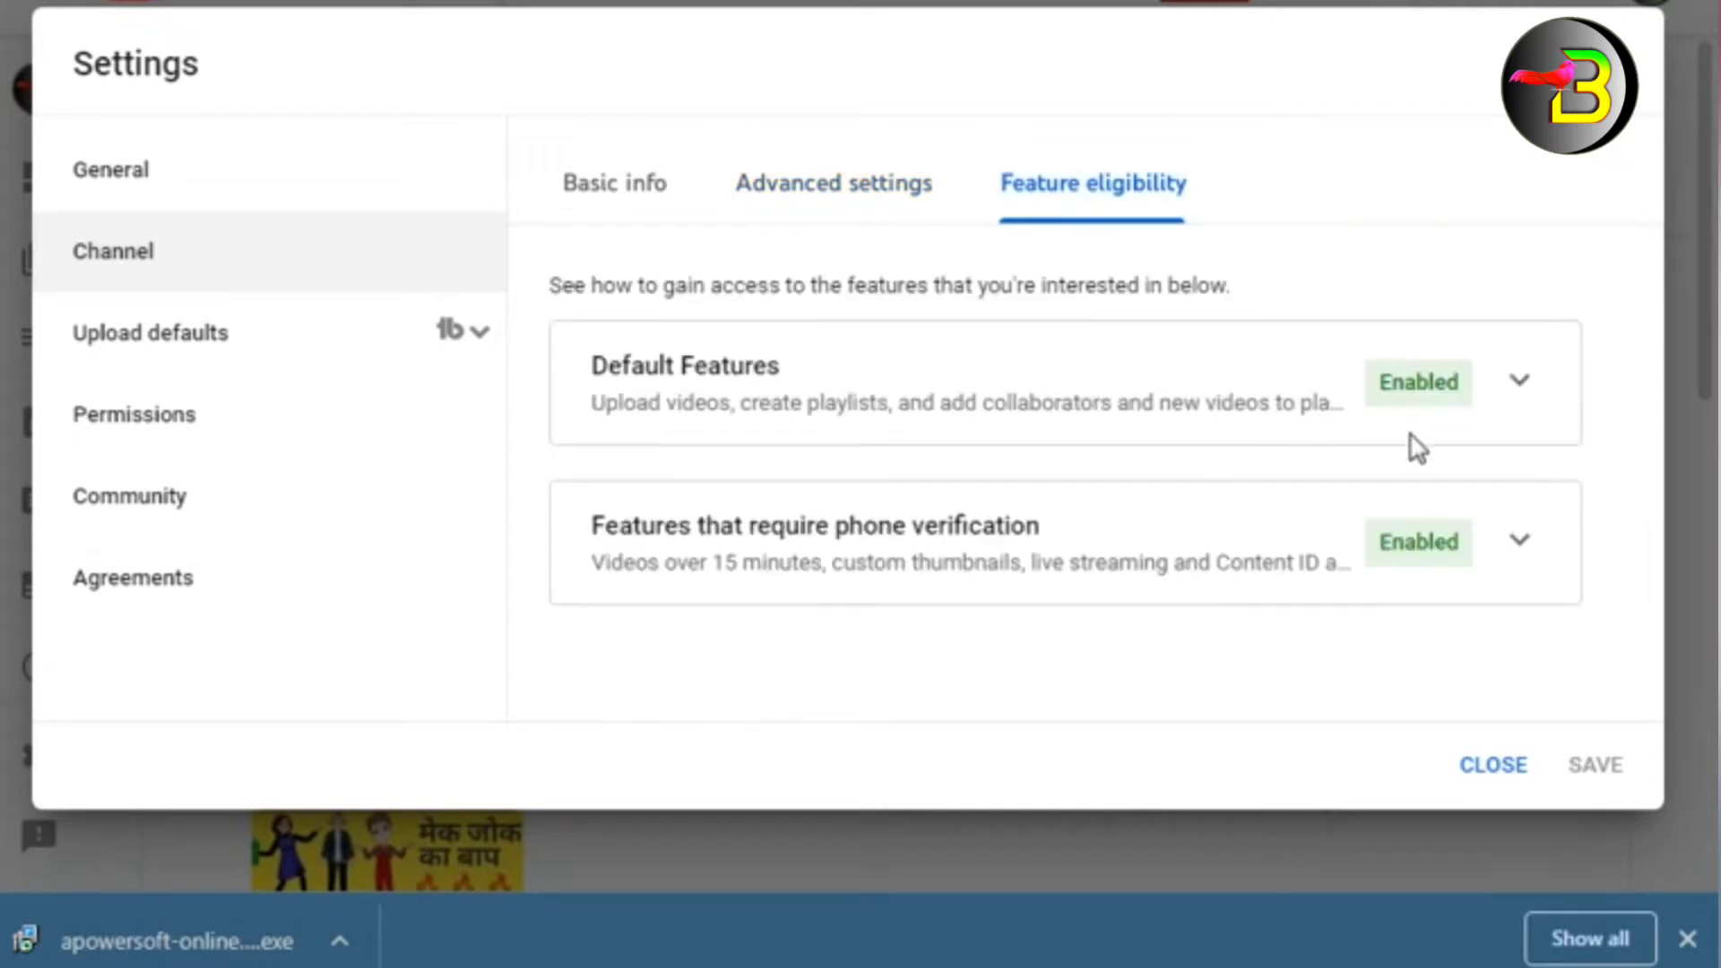
{"action": "left_click", "coordinate": [823, 168]}
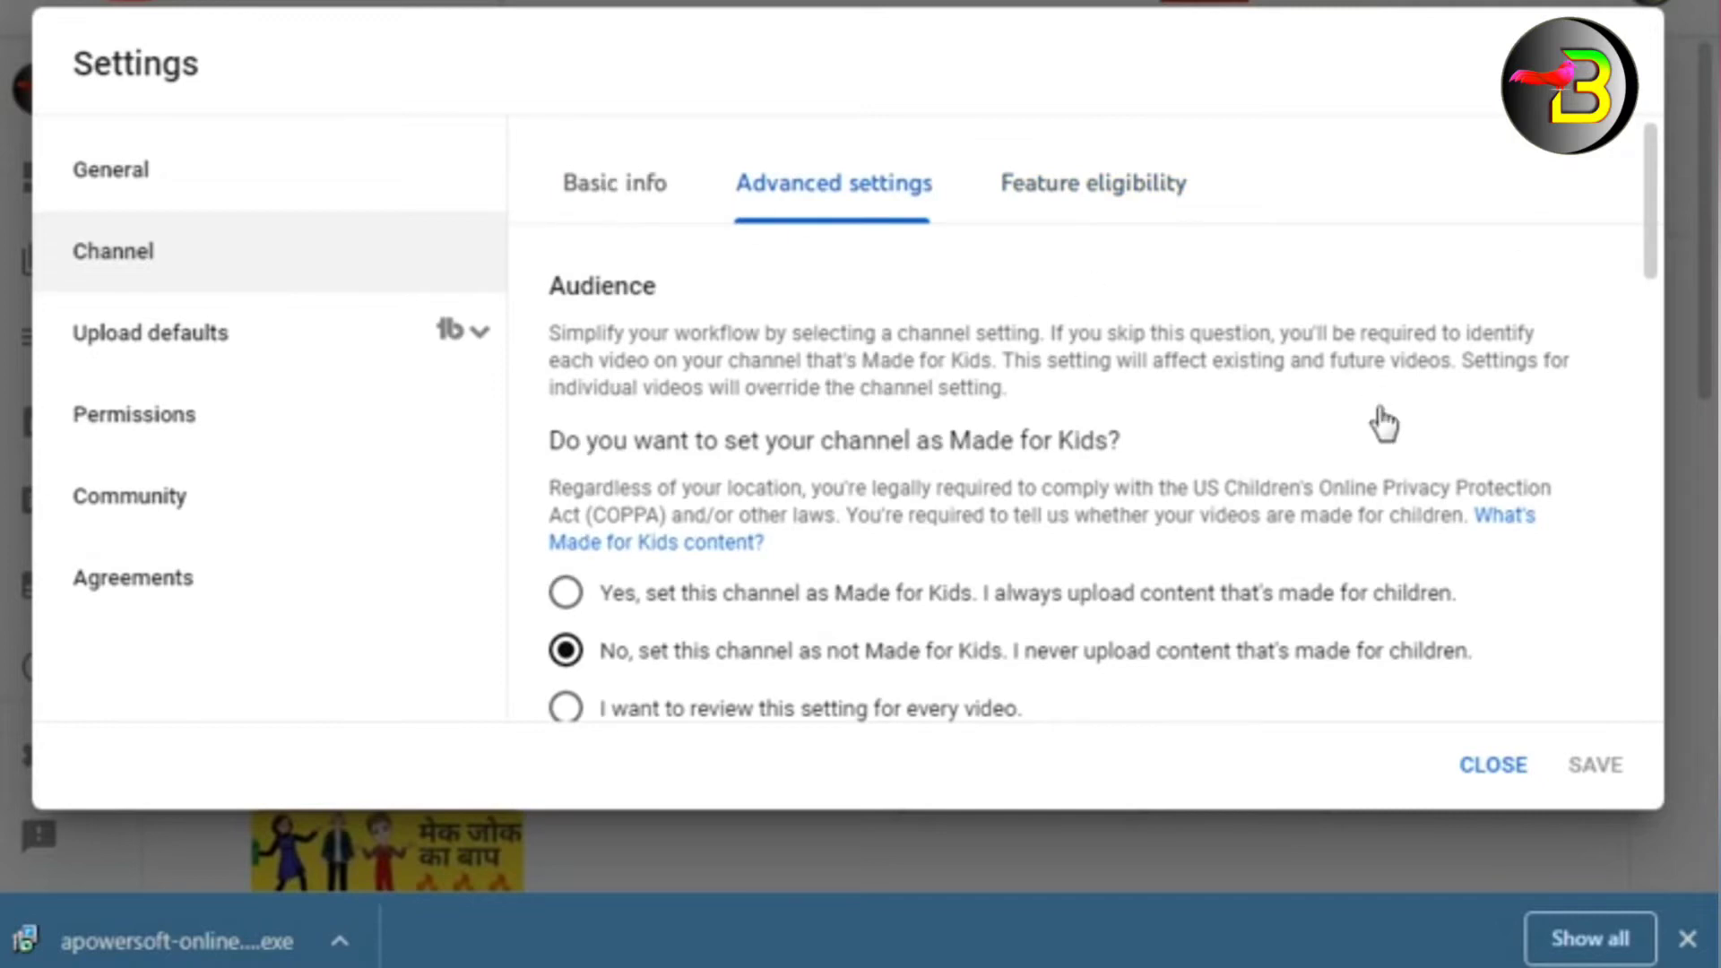
{"action": "left_click", "coordinate": [615, 183]}
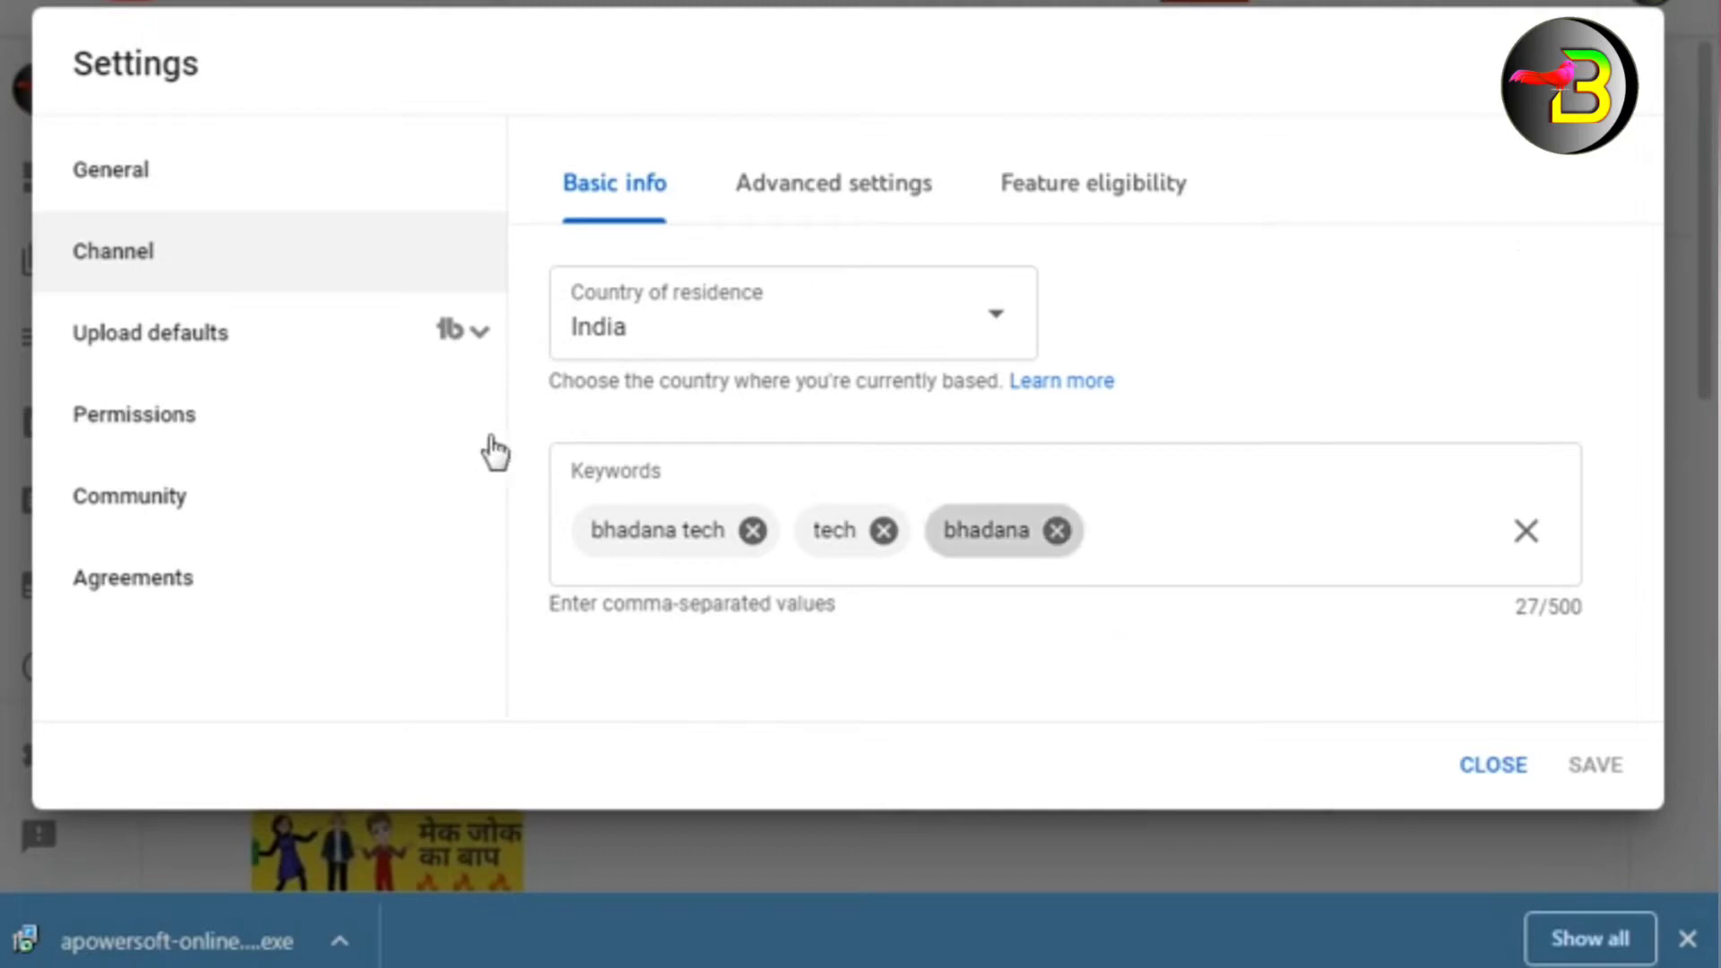
- Examine the default title and read through the full default description in the upload defaults' basic info
{"action": "left_click", "coordinate": [126, 355]}
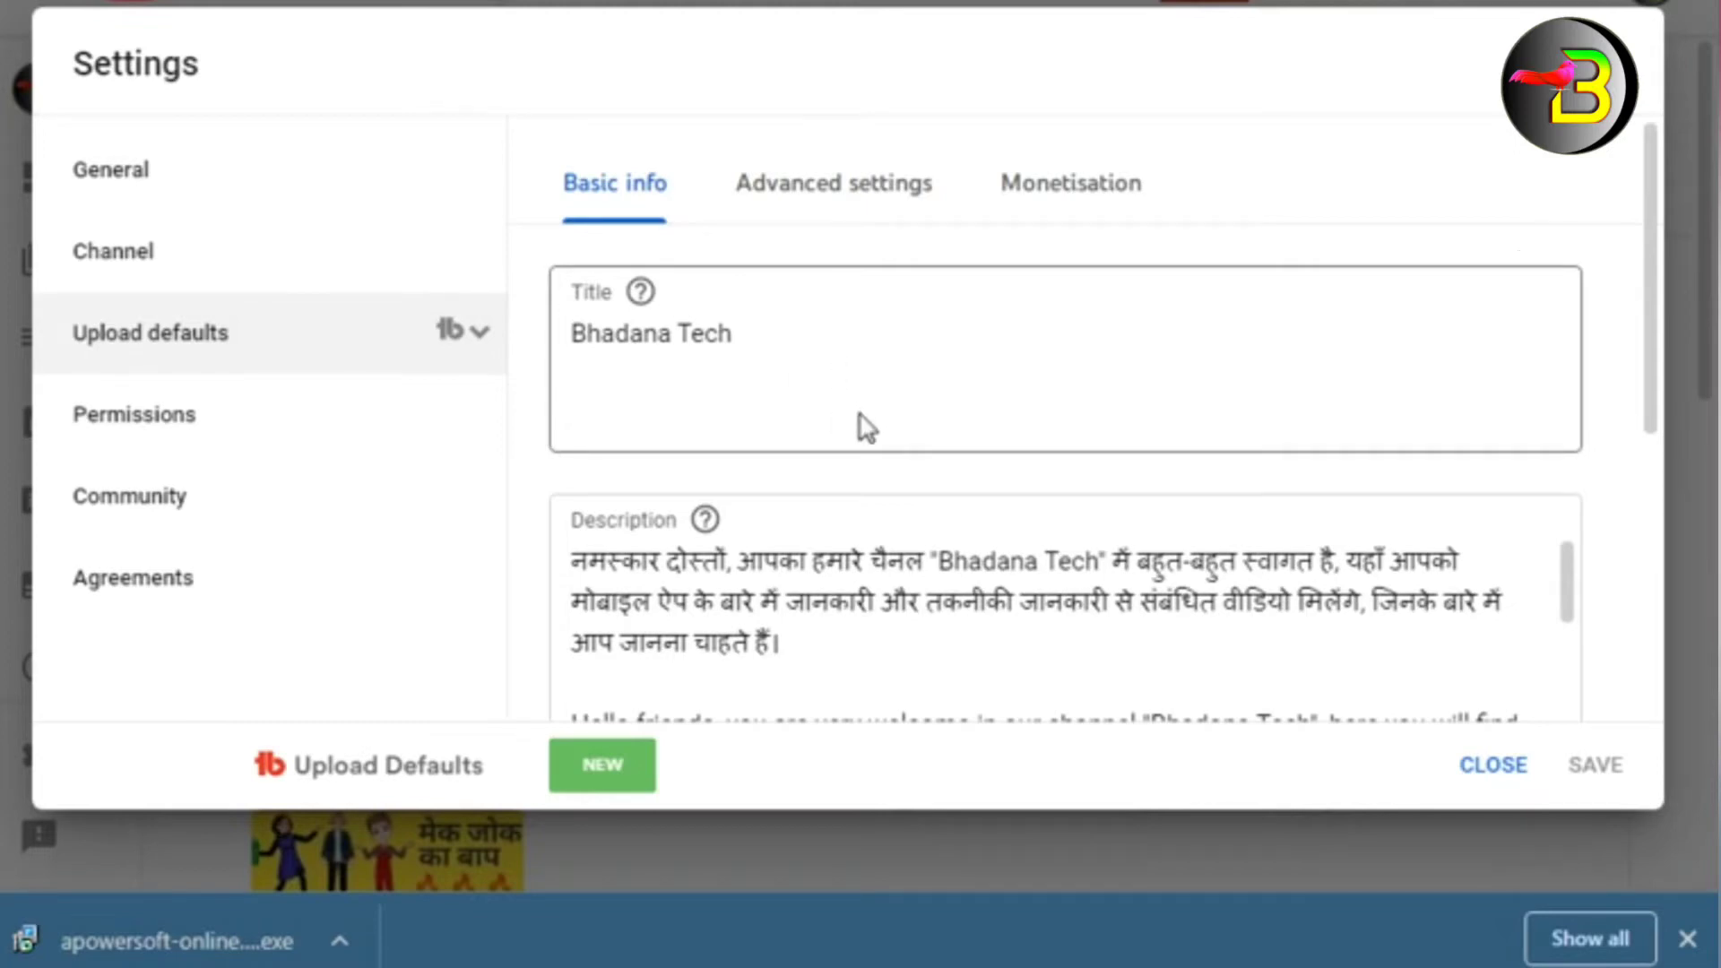
{"action": "left_click", "coordinate": [723, 438]}
{"action": "scroll", "coordinate": [846, 633], "scroll_direction": "down", "scroll_amount": 3}
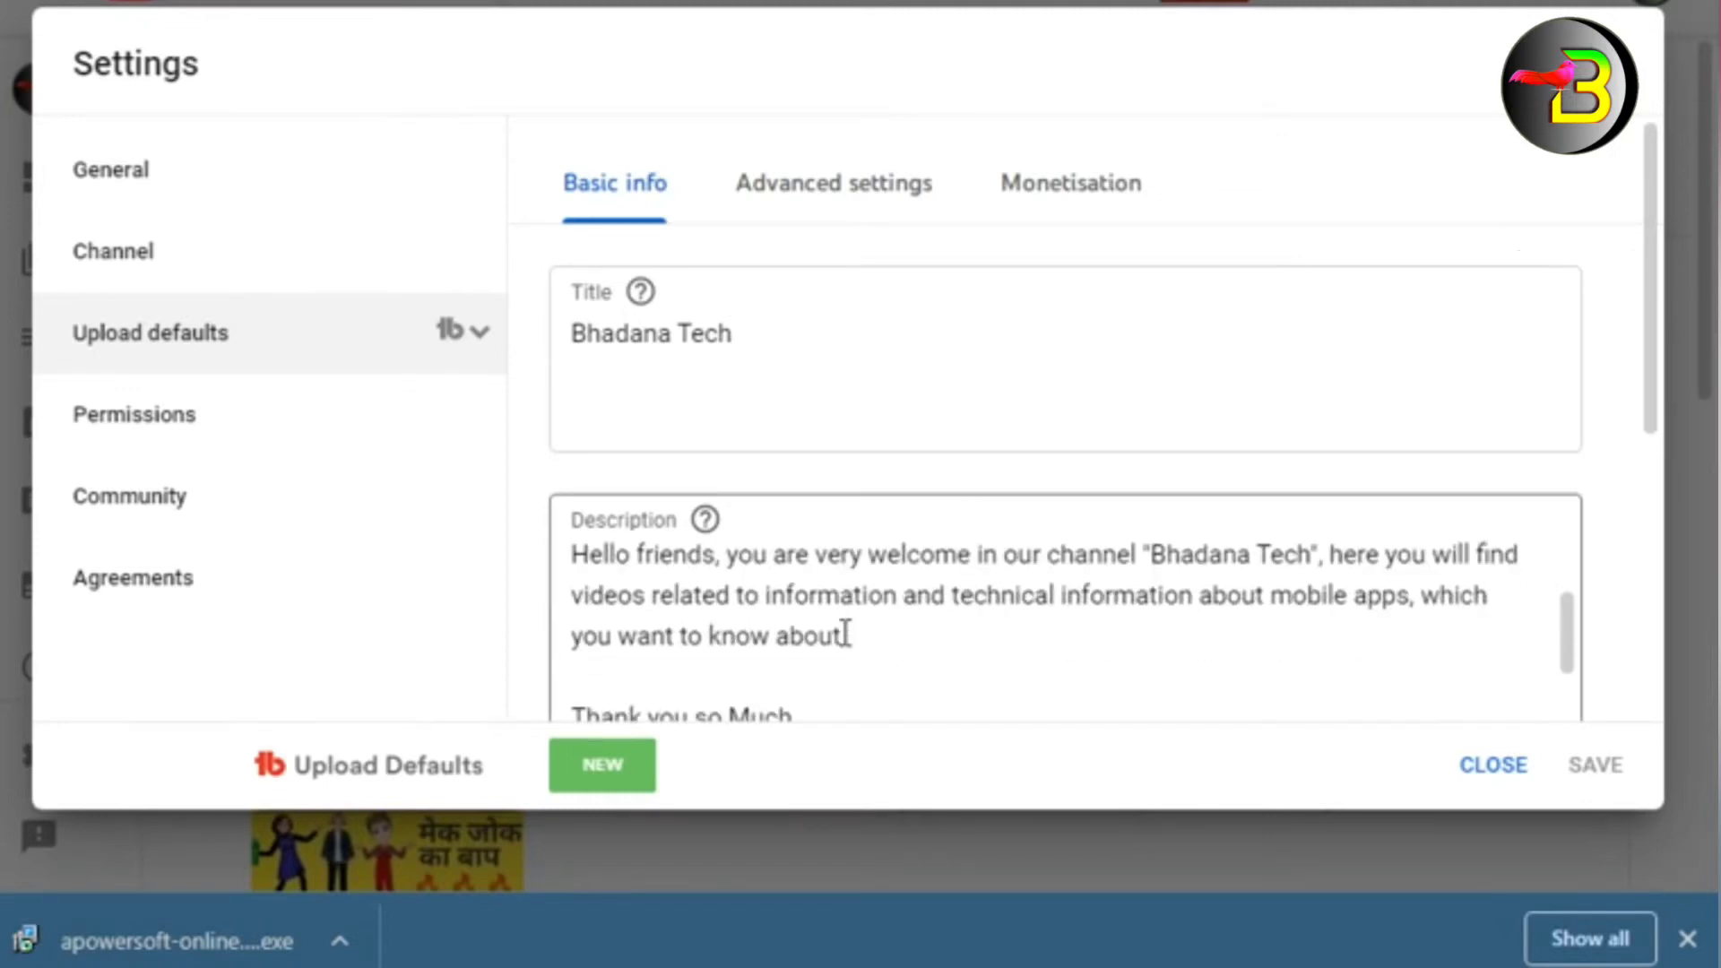
{"action": "scroll", "coordinate": [846, 633], "scroll_direction": "up", "scroll_amount": 3}
{"action": "scroll", "coordinate": [845, 633], "scroll_direction": "down", "scroll_amount": 2}
{"action": "scroll", "coordinate": [846, 633], "scroll_direction": "down", "scroll_amount": 3}
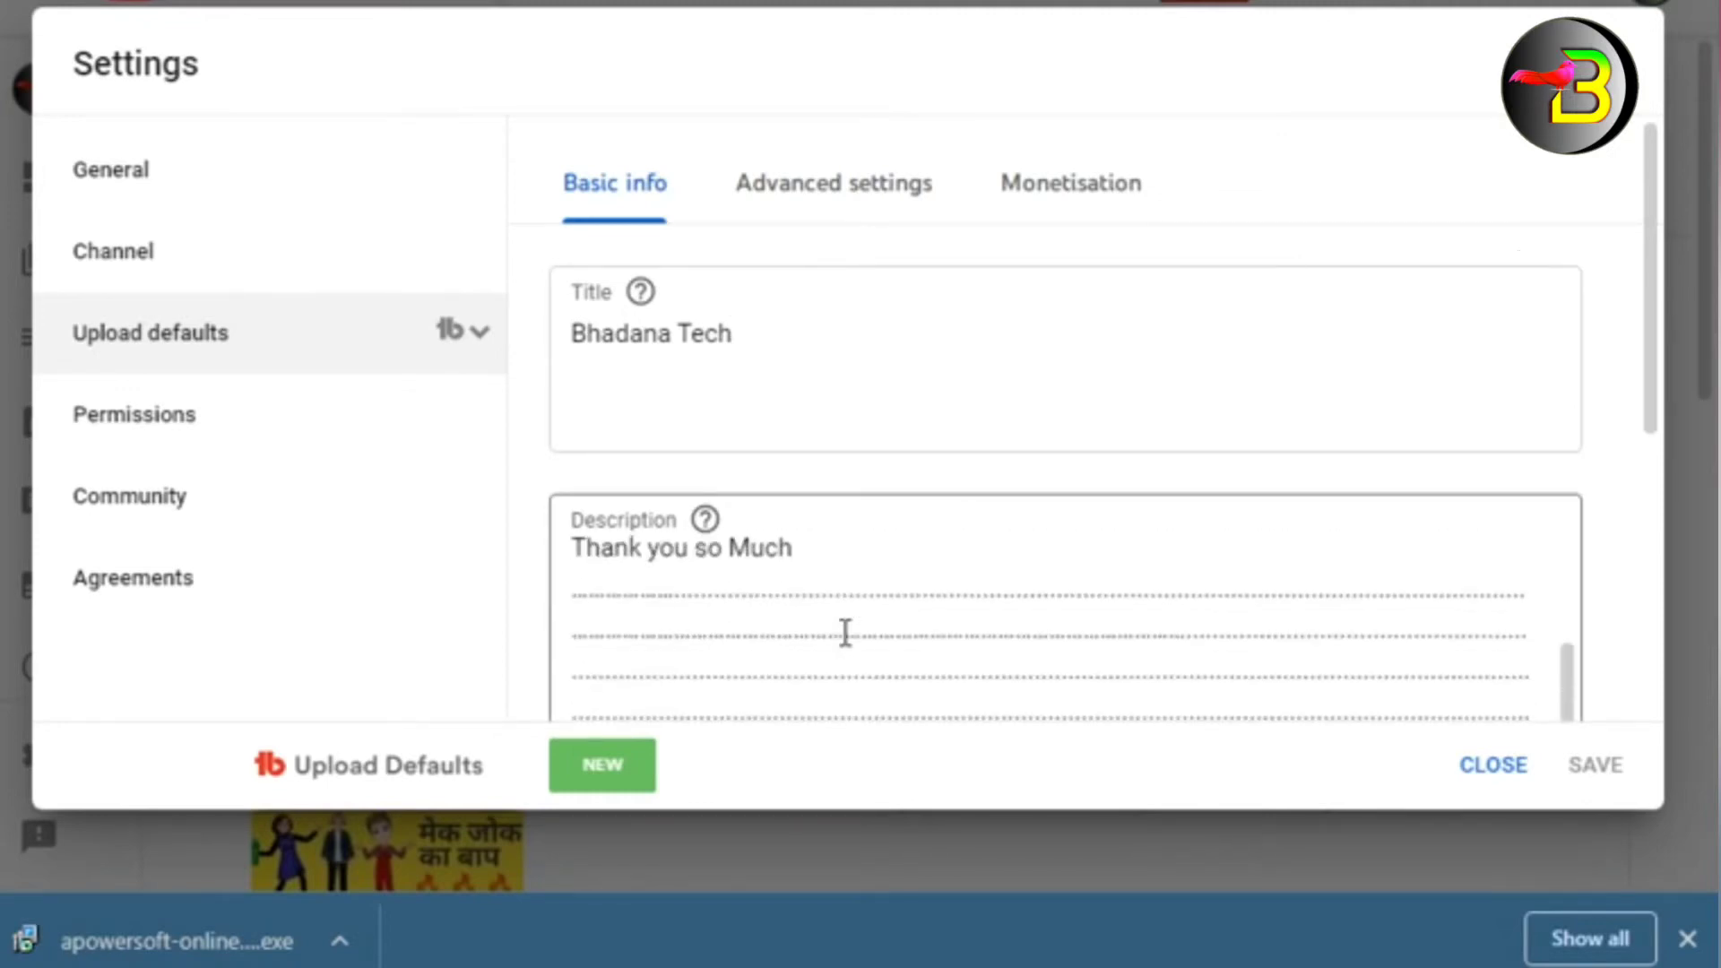
{"action": "scroll", "coordinate": [891, 576], "scroll_direction": "up", "scroll_amount": 5}
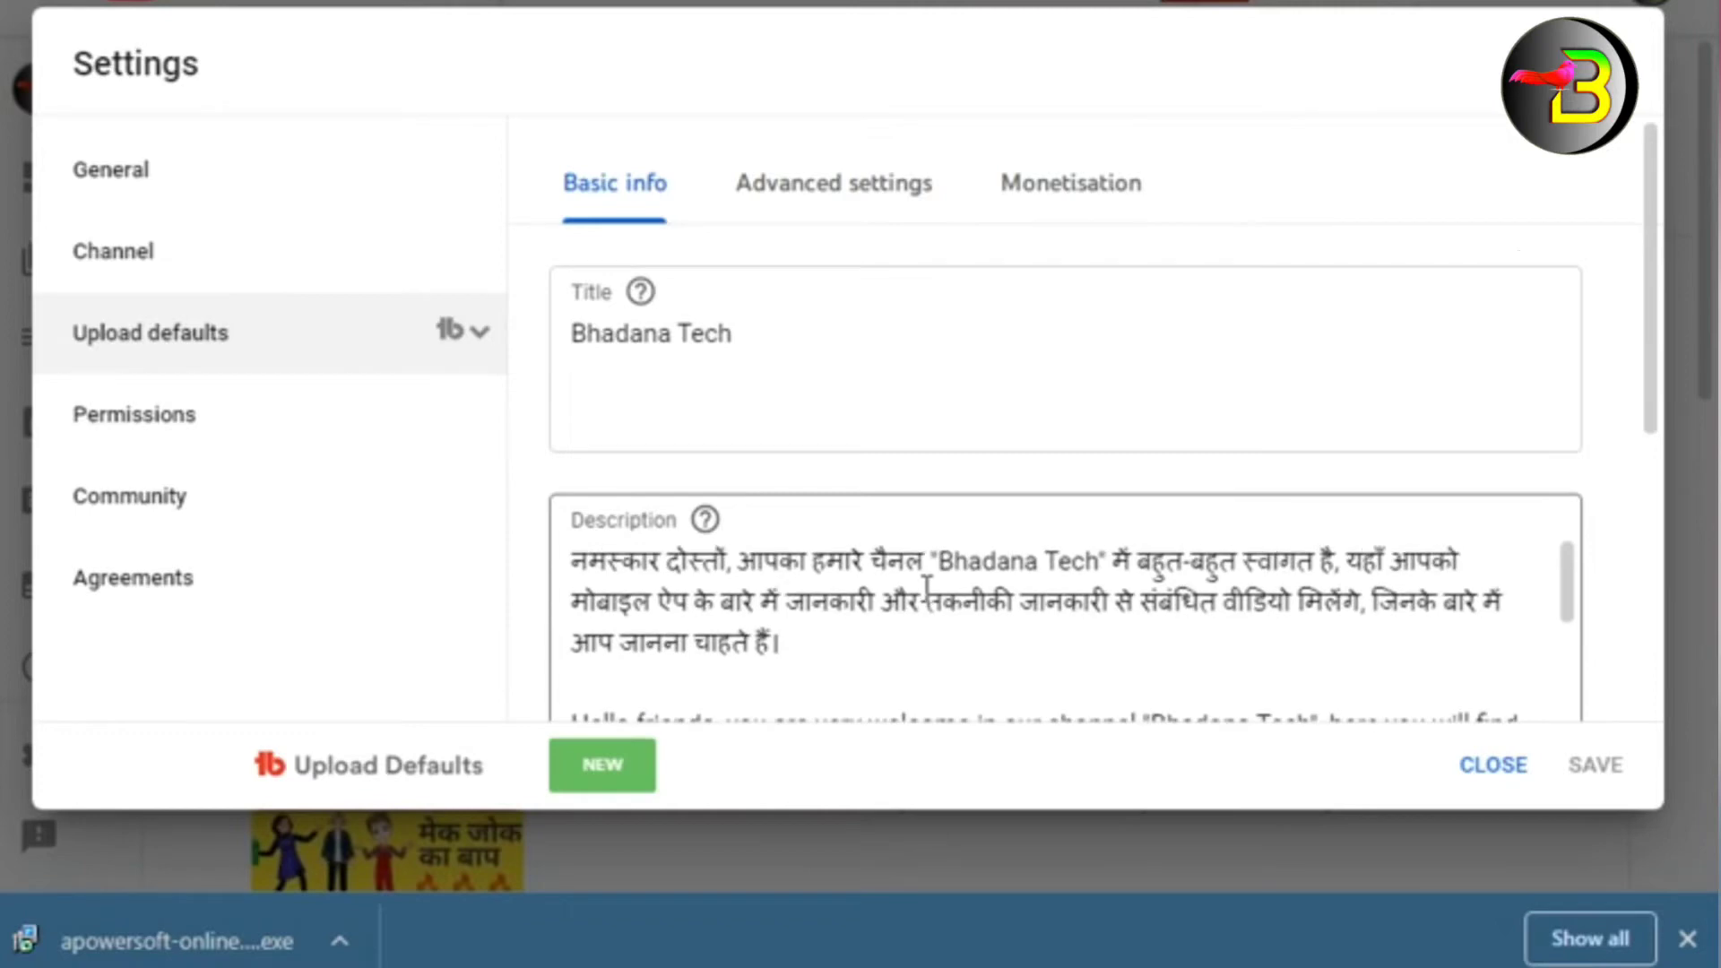
{"action": "scroll", "coordinate": [1004, 639], "scroll_direction": "down", "scroll_amount": 2}
{"action": "scroll", "coordinate": [1004, 641], "scroll_direction": "down", "scroll_amount": 2}
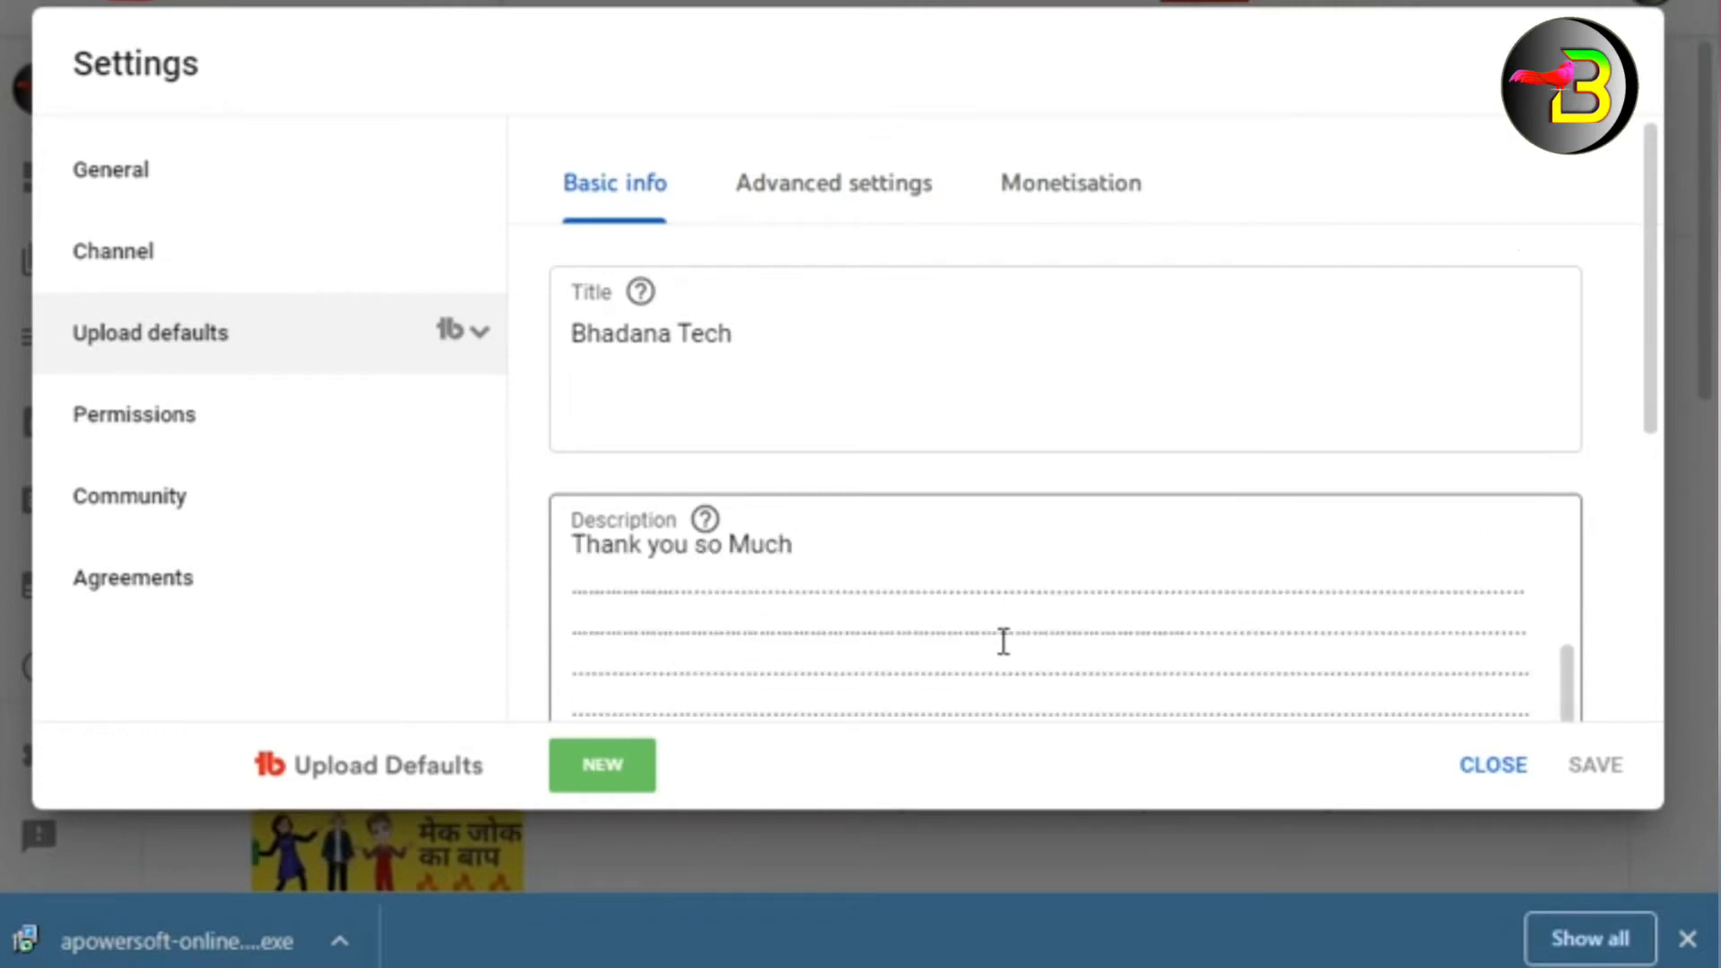
{"action": "scroll", "coordinate": [979, 580], "scroll_direction": "up", "scroll_amount": 4}
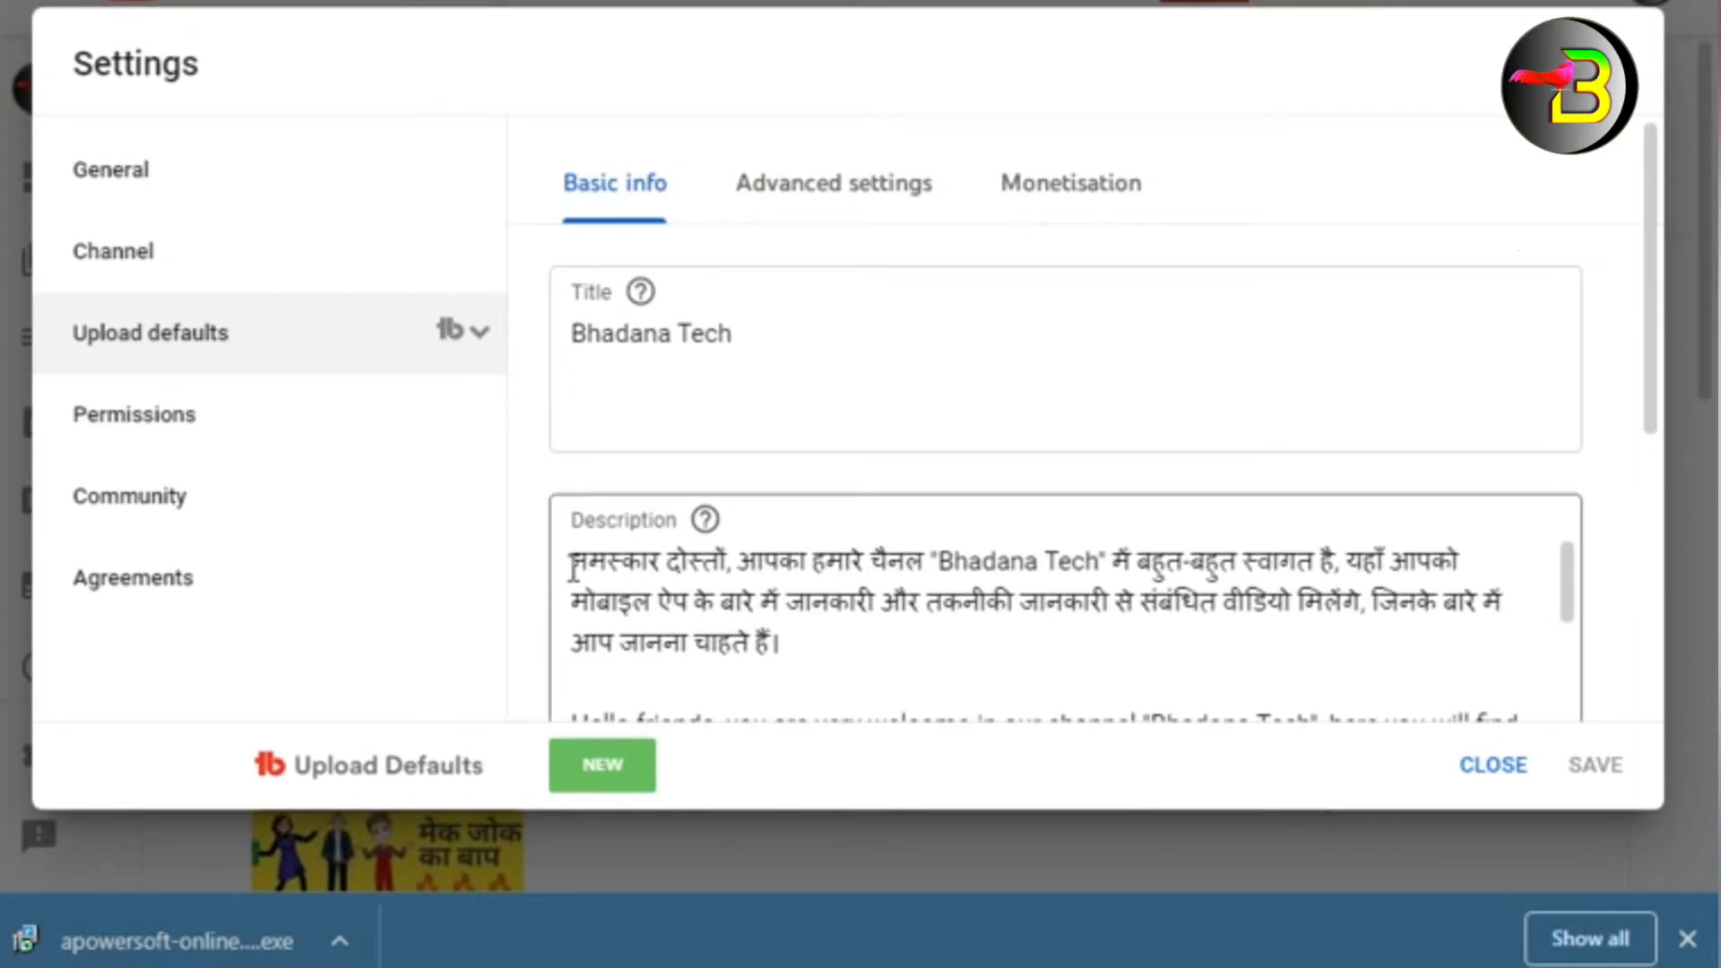
{"action": "left_click_drag", "start_coordinate": [576, 556], "coordinate": [865, 634]}
{"action": "left_click", "coordinate": [813, 600]}
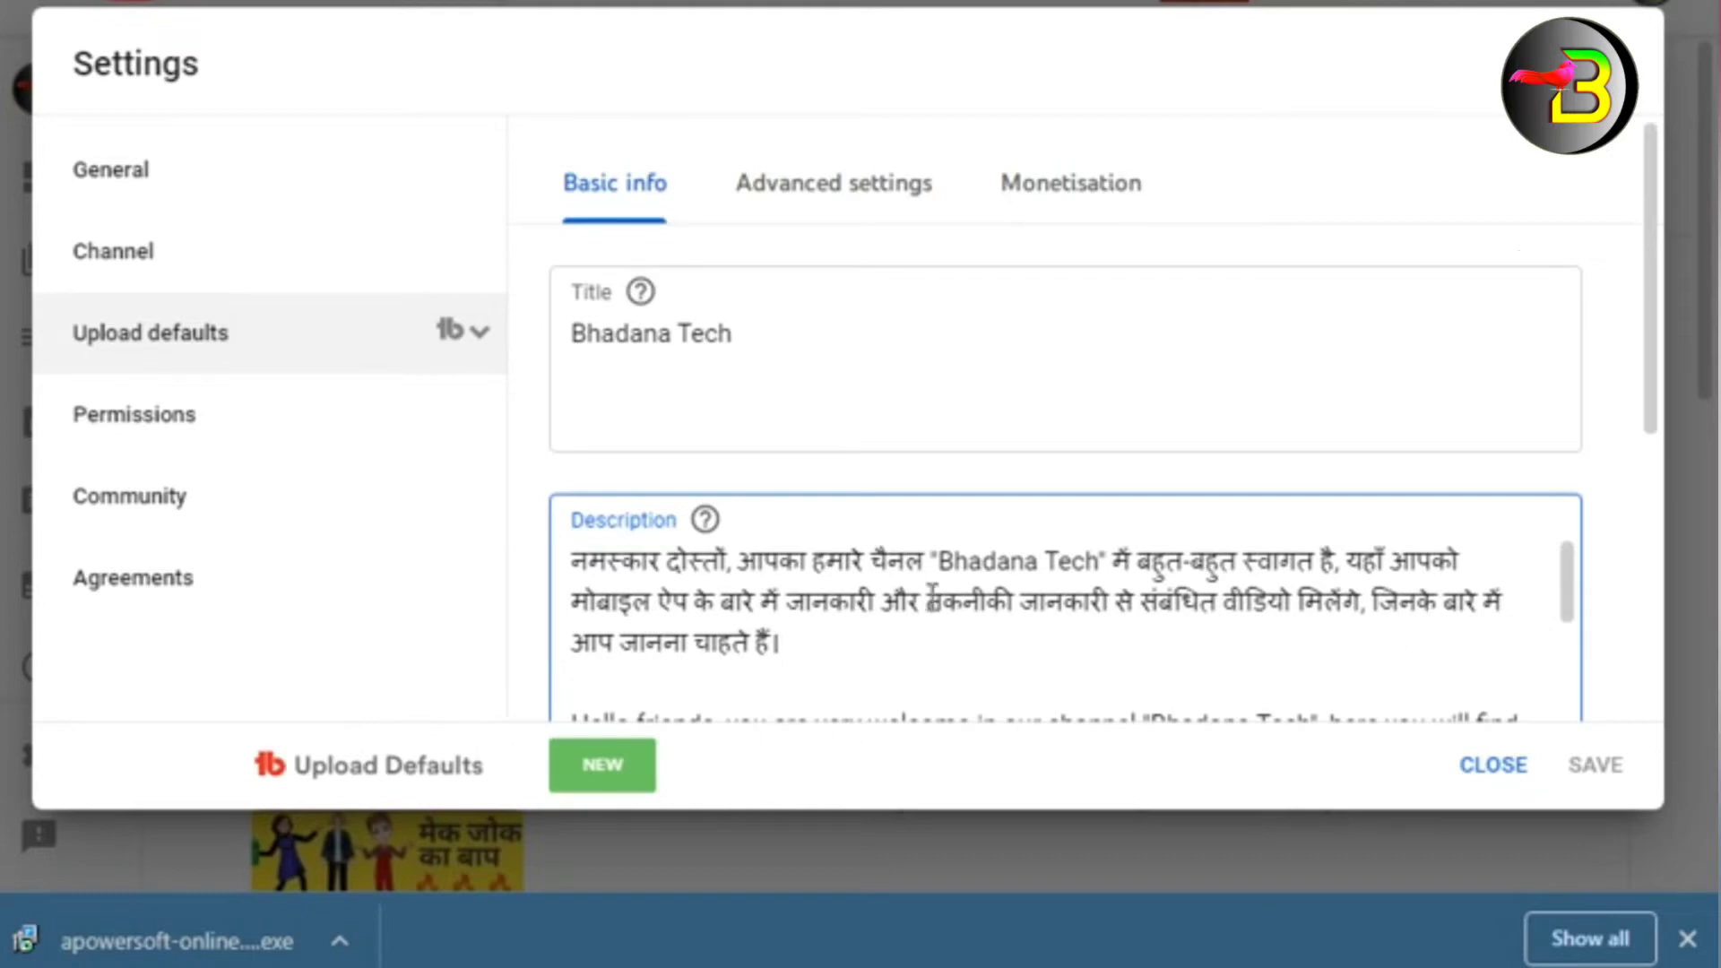
{"action": "scroll", "coordinate": [1125, 617], "scroll_direction": "down", "scroll_amount": 2}
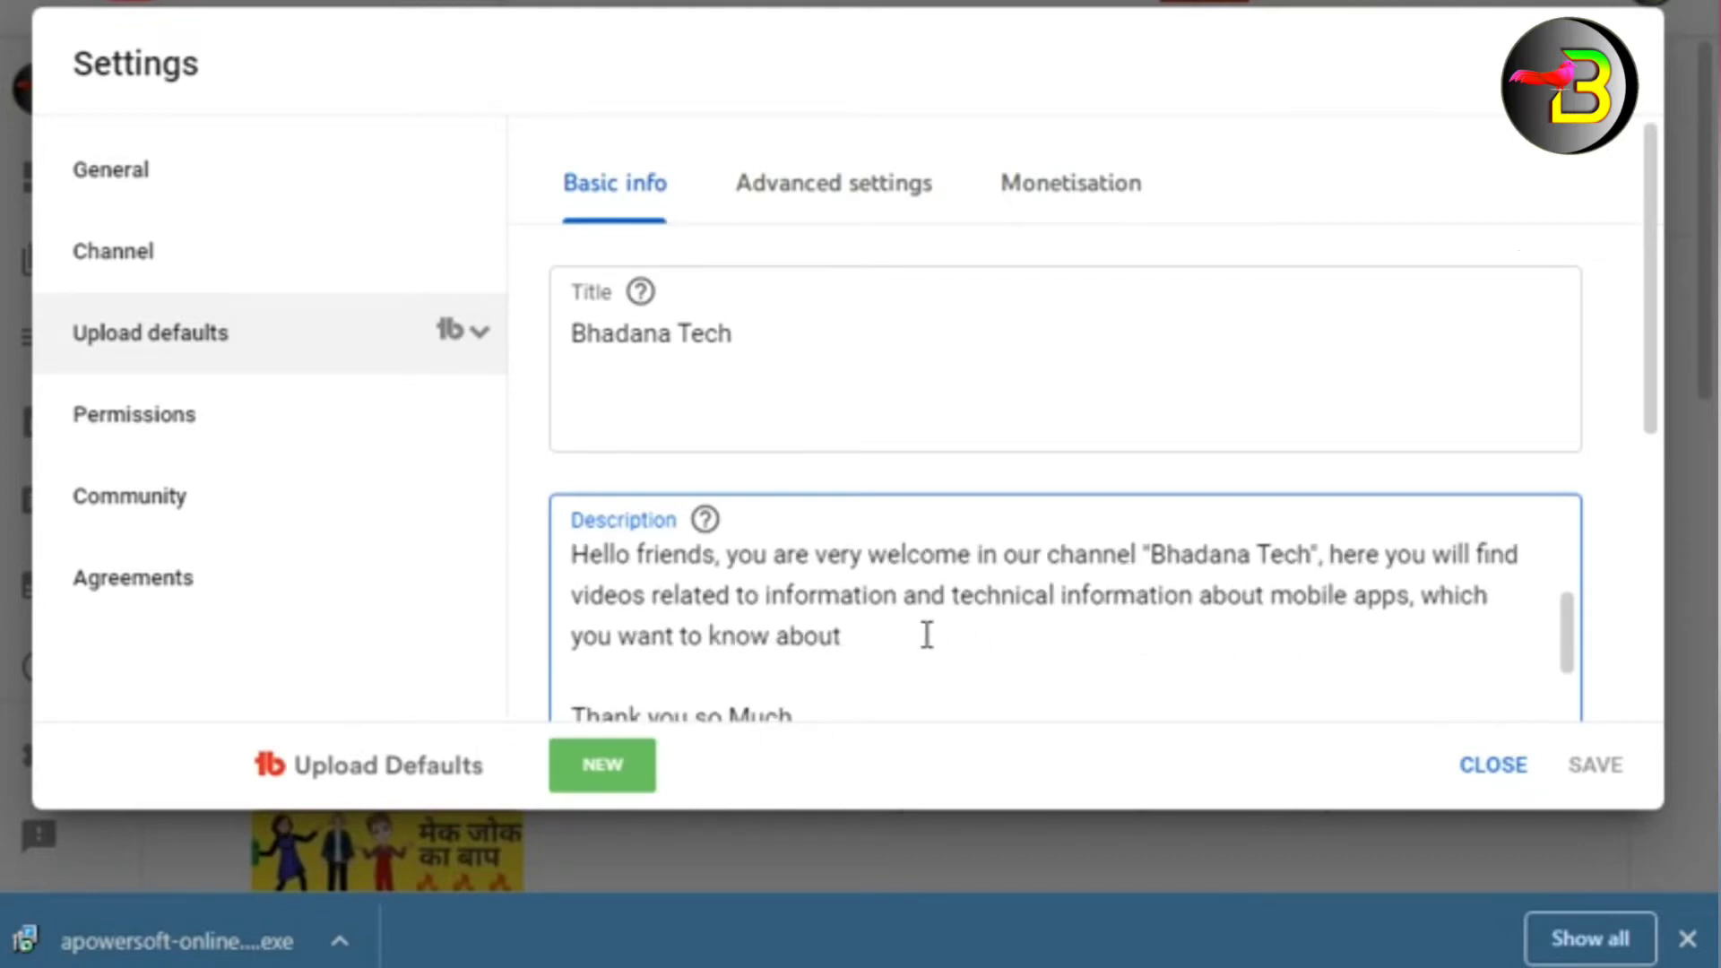
{"action": "scroll", "coordinate": [927, 635], "scroll_direction": "down", "scroll_amount": 2}
{"action": "scroll", "coordinate": [927, 634], "scroll_direction": "down", "scroll_amount": 1}
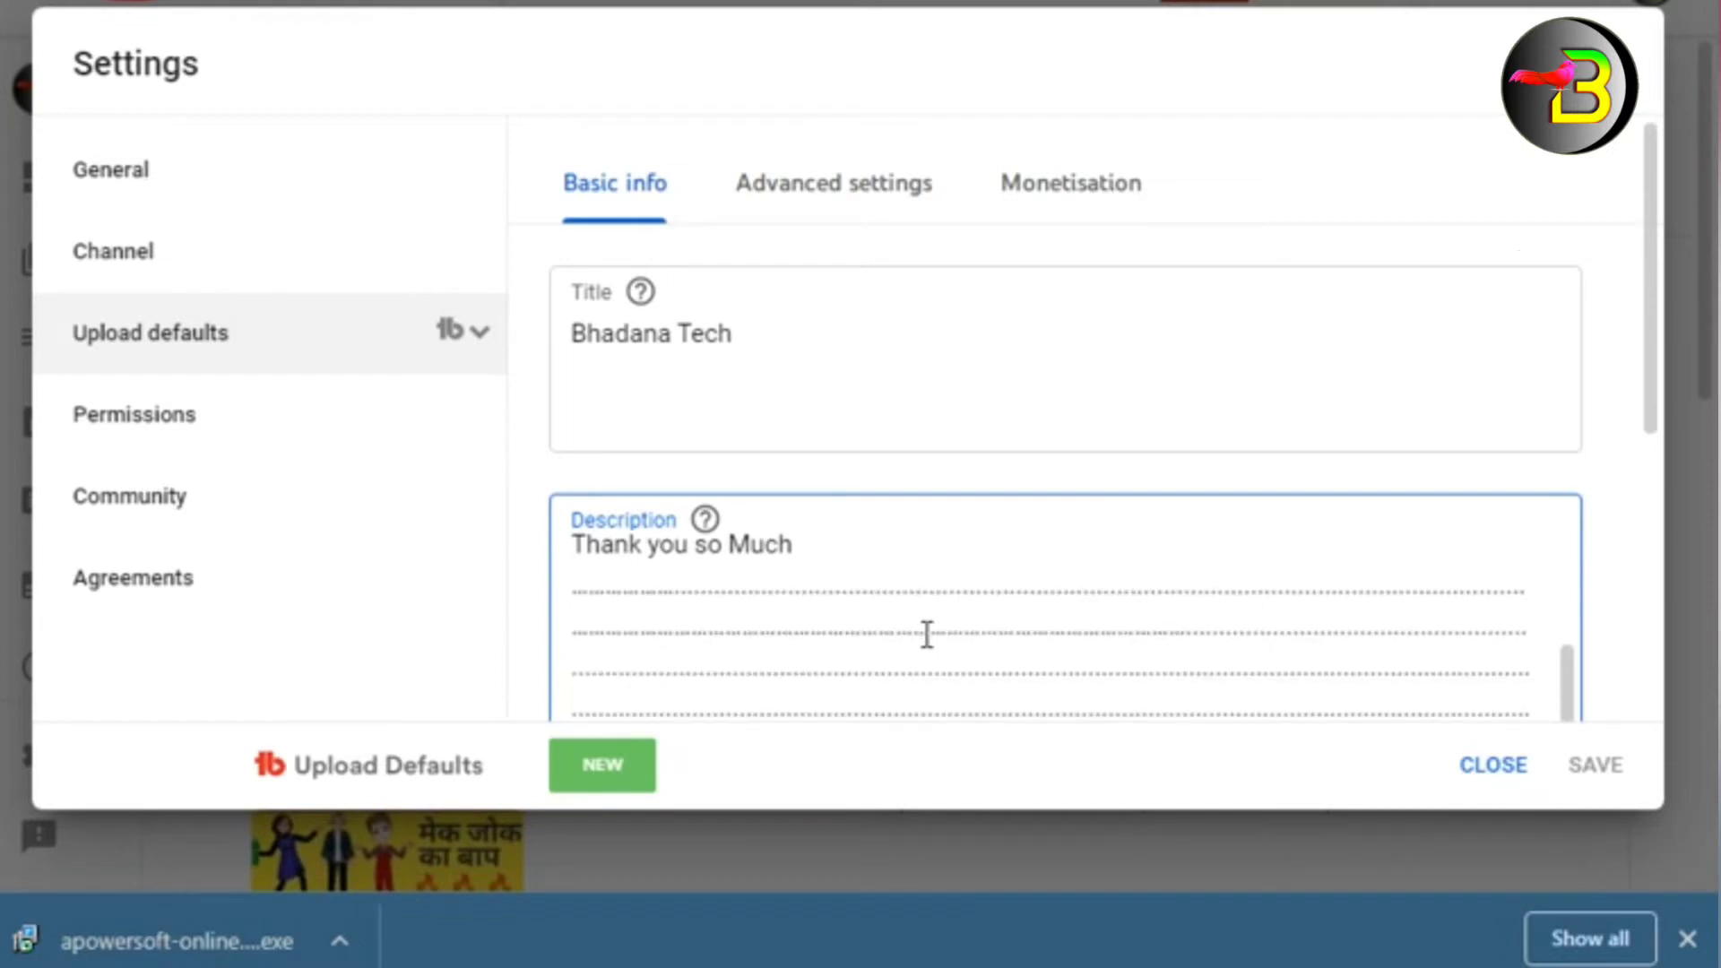
{"action": "scroll", "coordinate": [927, 635], "scroll_direction": "up", "scroll_amount": 5}
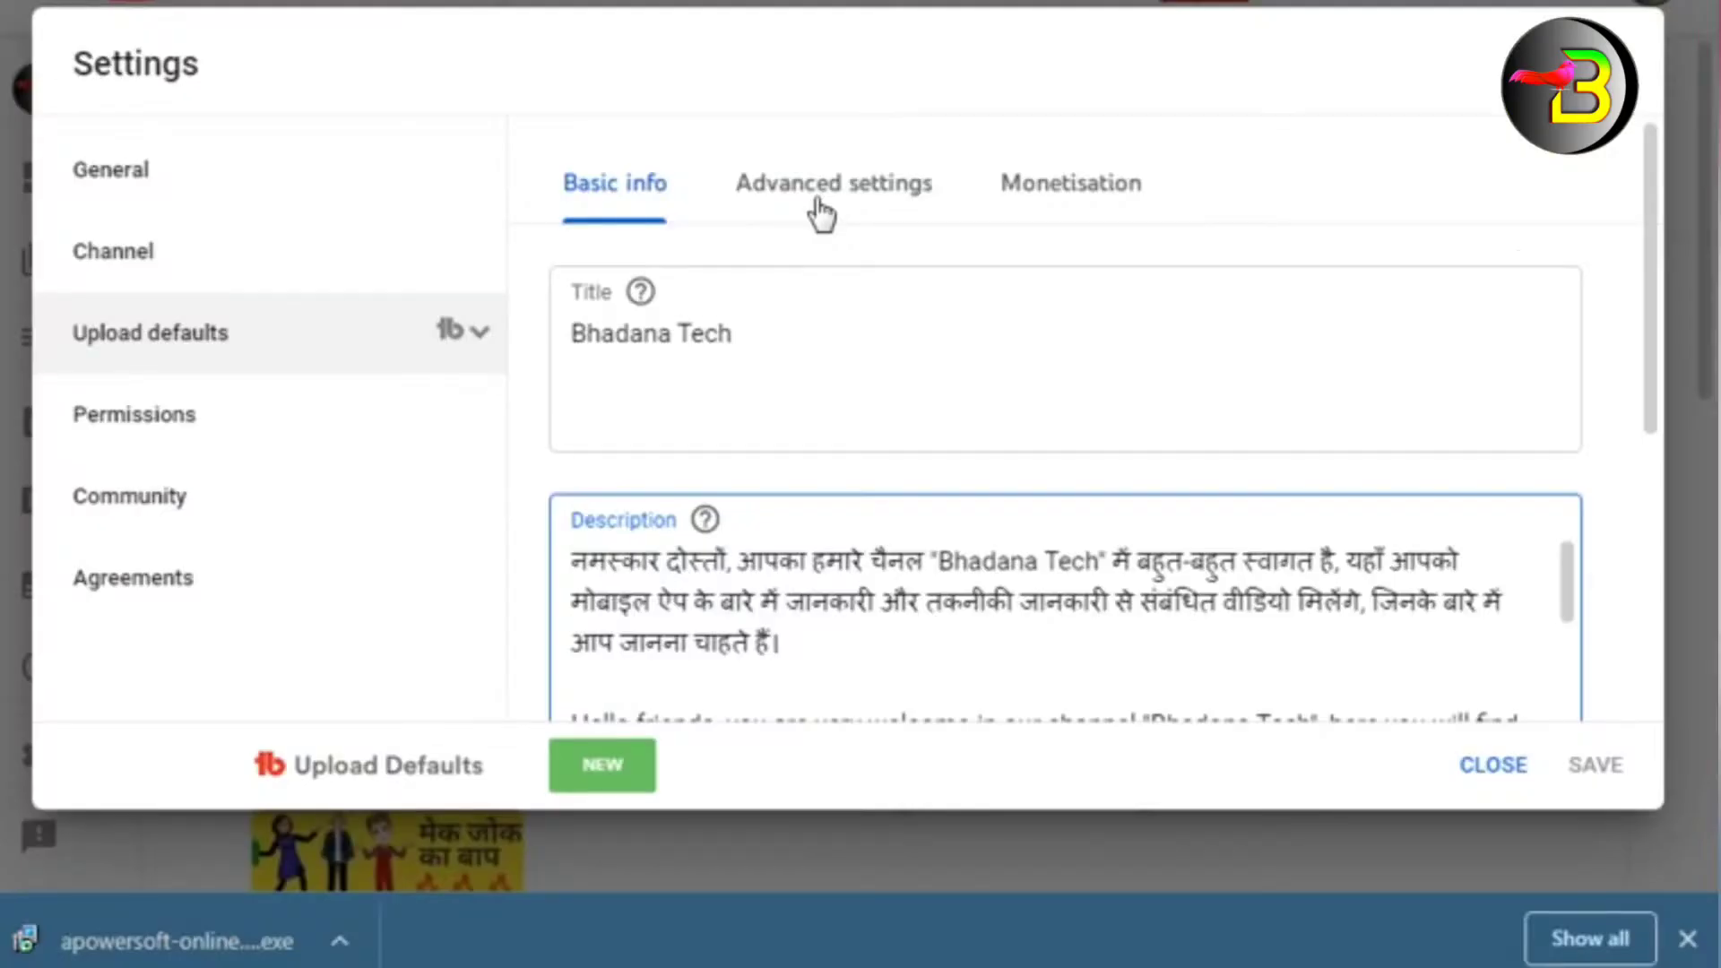
- Examine the licence and category choices in the advanced settings of the upload defaults
{"action": "left_click", "coordinate": [820, 212]}
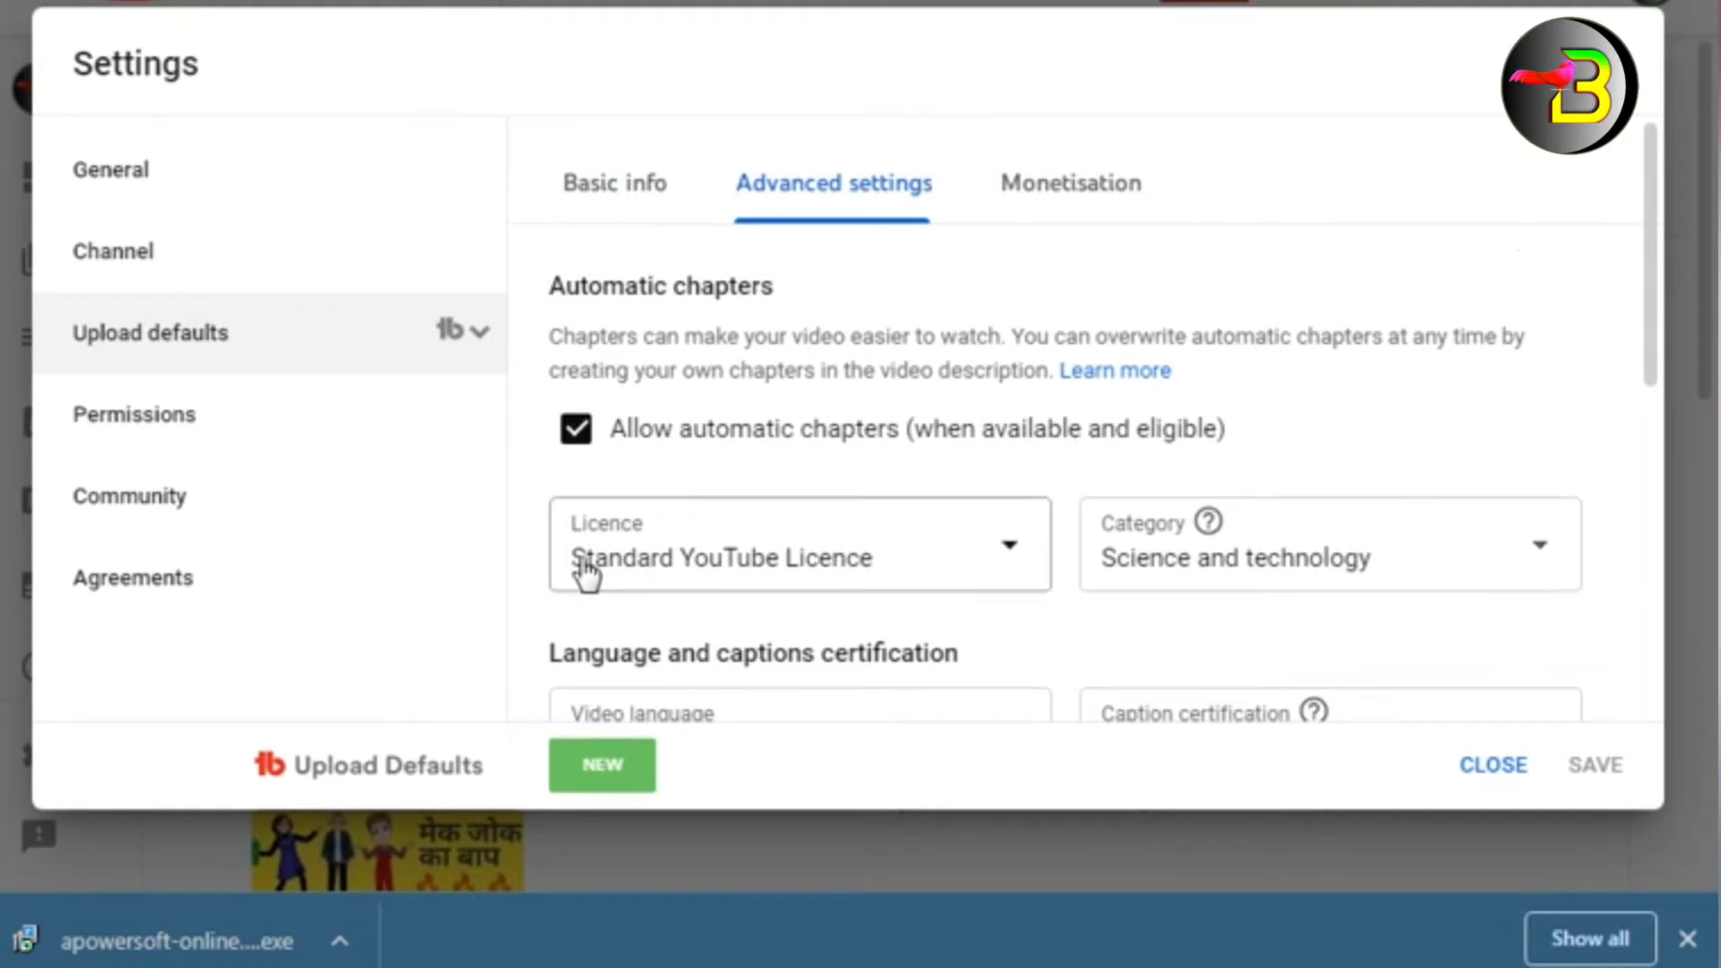
{"action": "left_click", "coordinate": [1010, 549]}
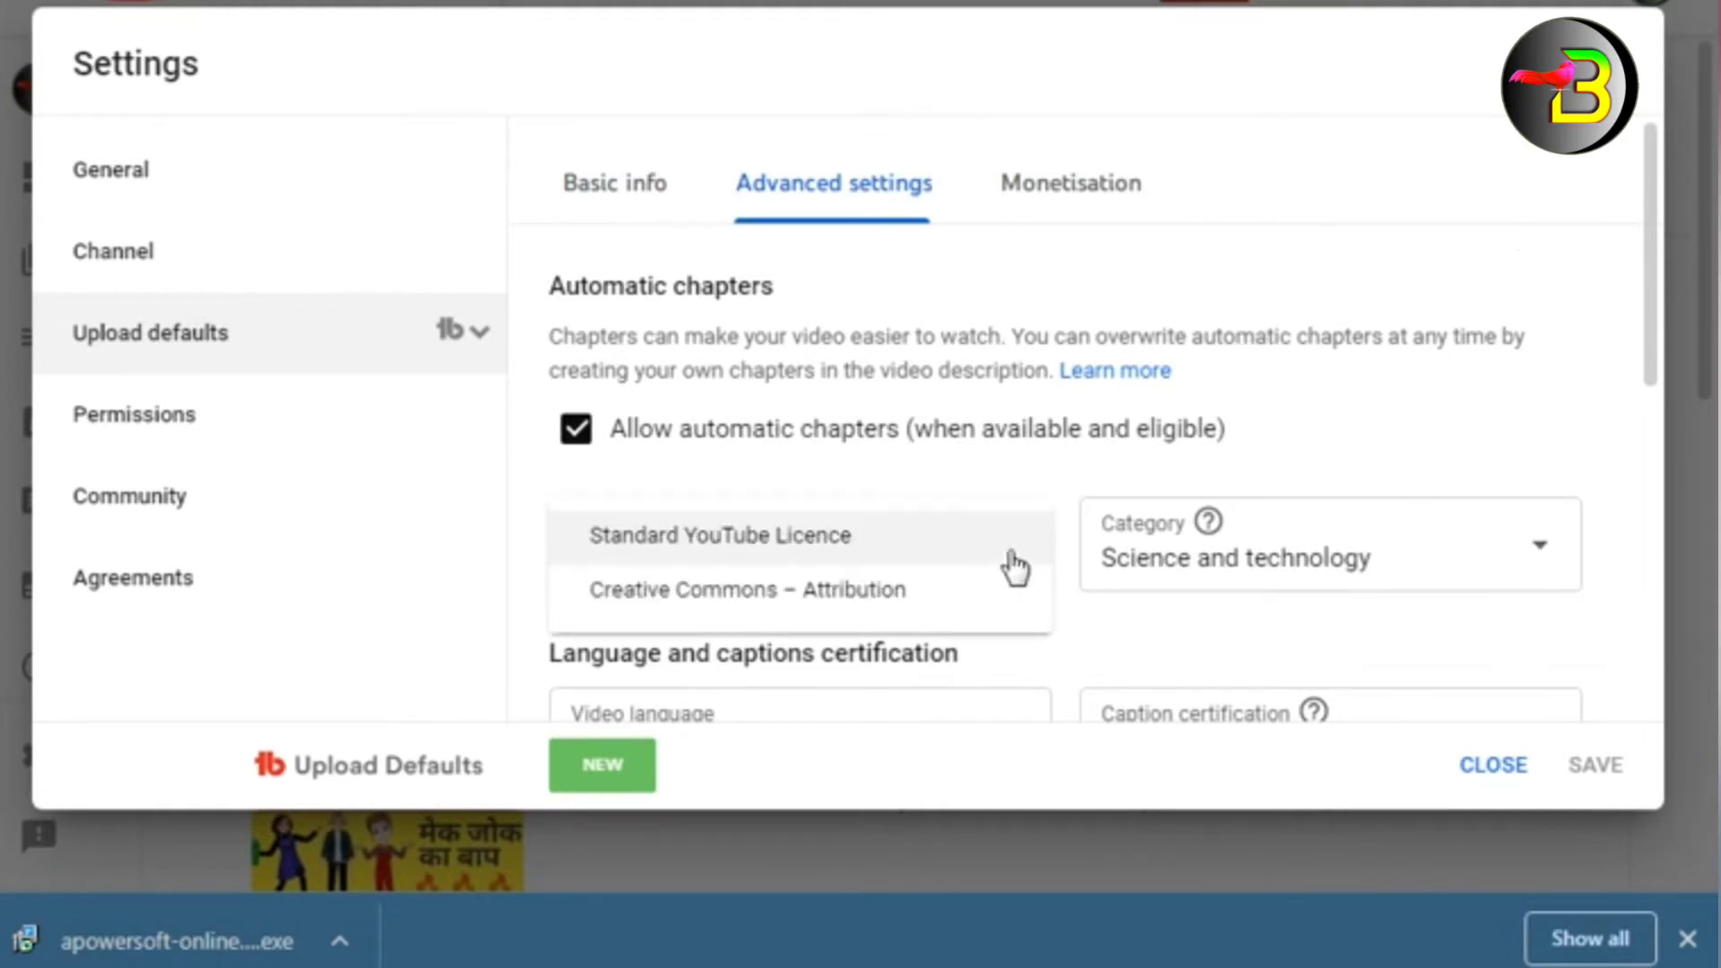
{"action": "left_click", "coordinate": [1494, 425]}
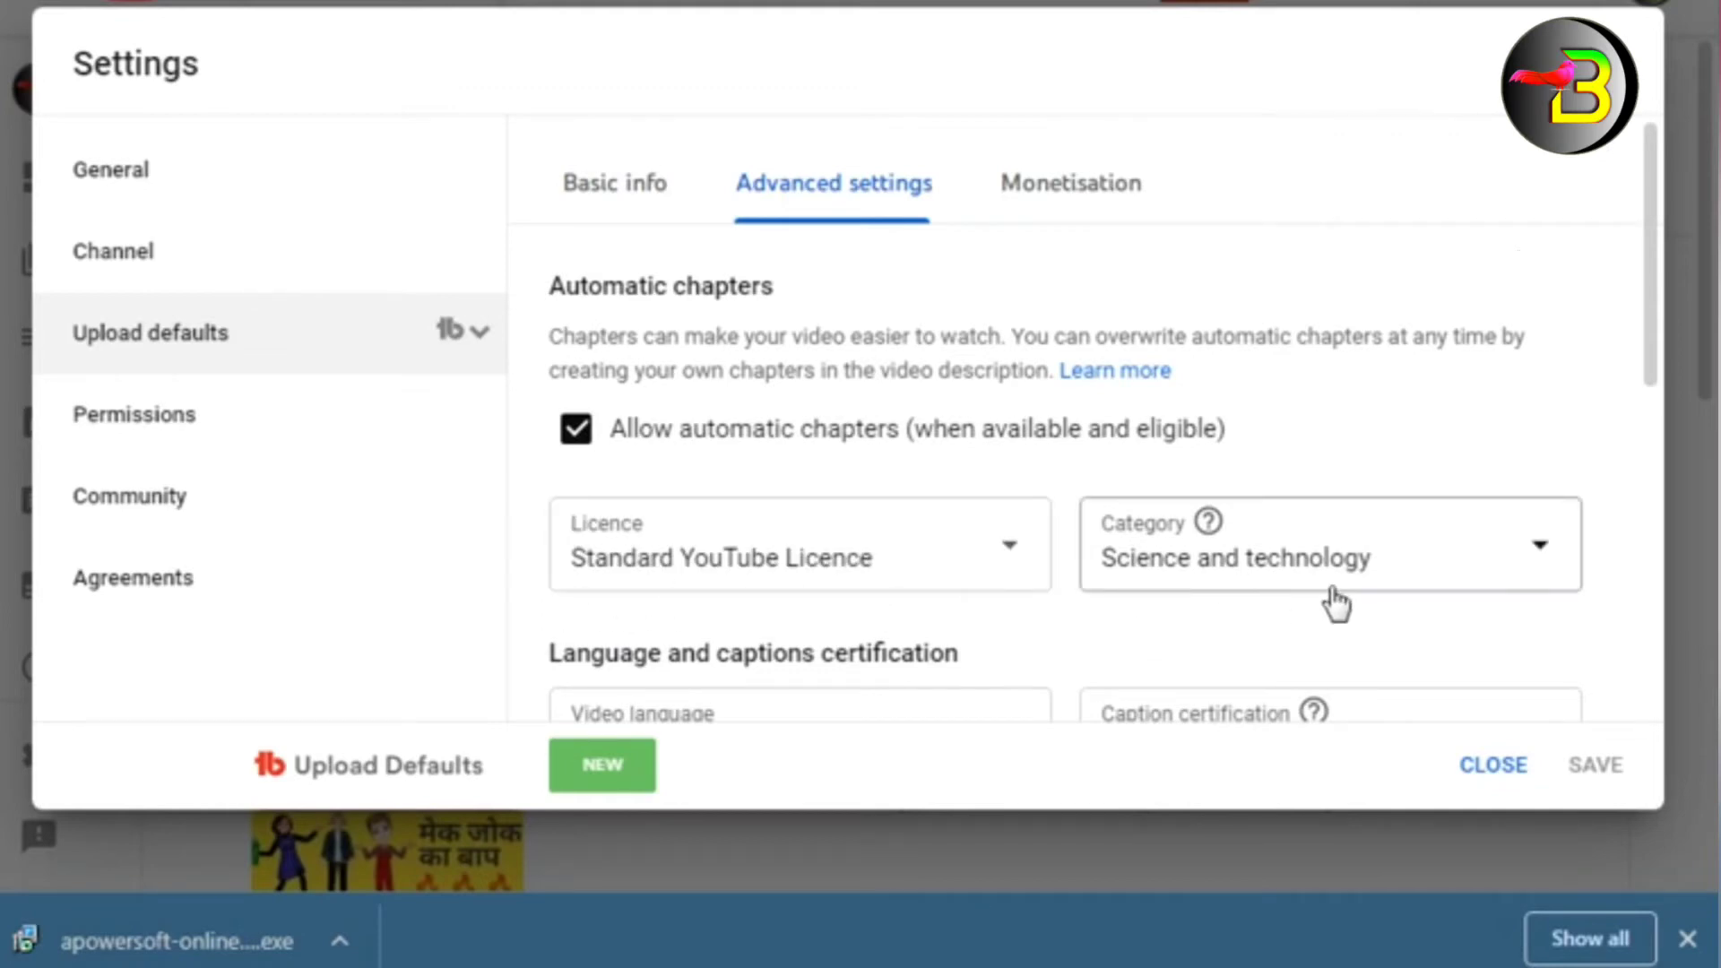
{"action": "left_click", "coordinate": [1400, 587]}
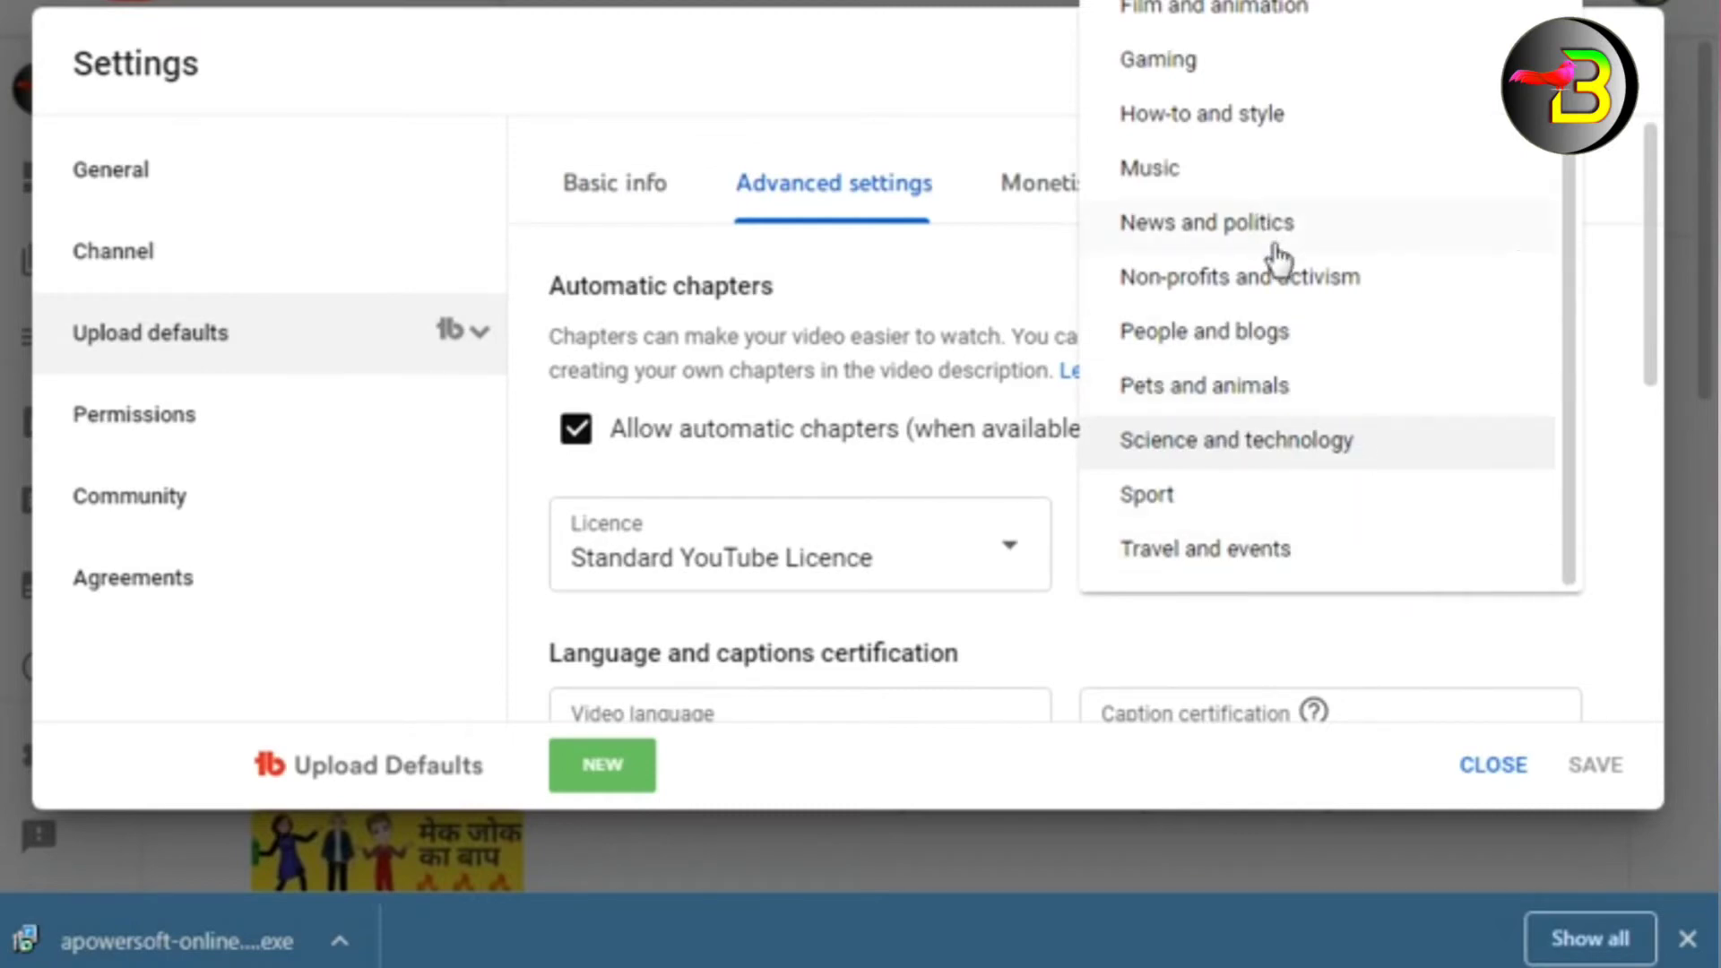
{"action": "scroll", "coordinate": [1282, 262], "scroll_direction": "up", "scroll_amount": 2}
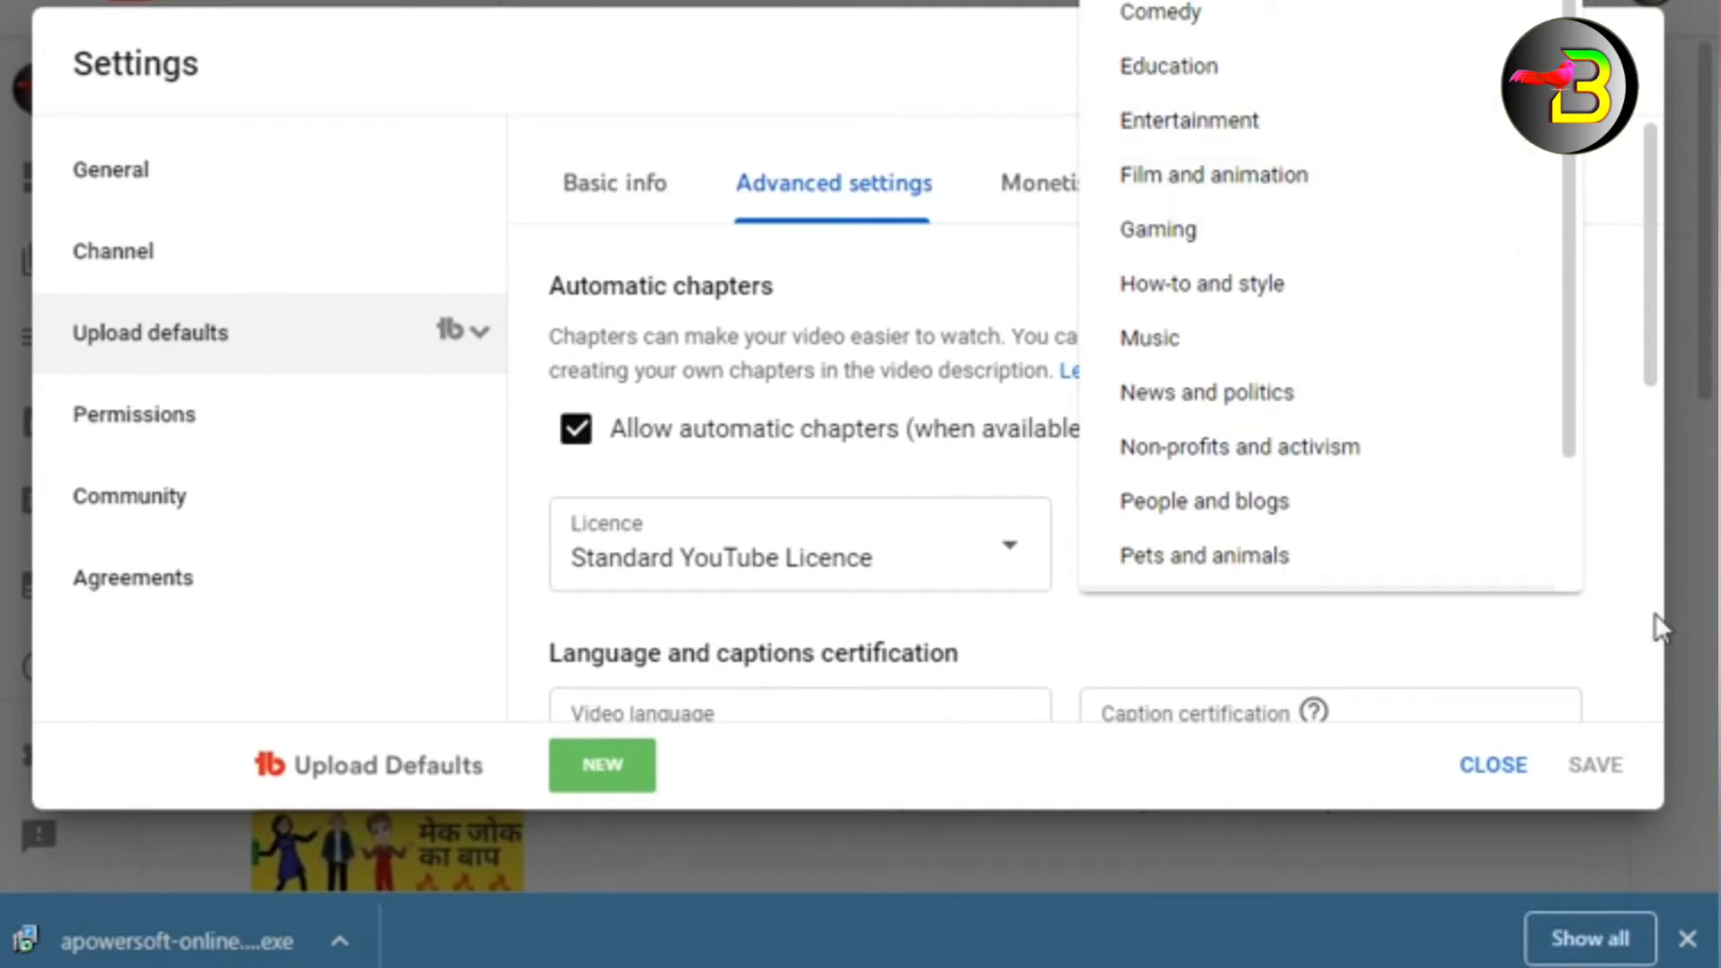
{"action": "left_click", "coordinate": [1605, 623]}
{"action": "left_click", "coordinate": [1426, 587]}
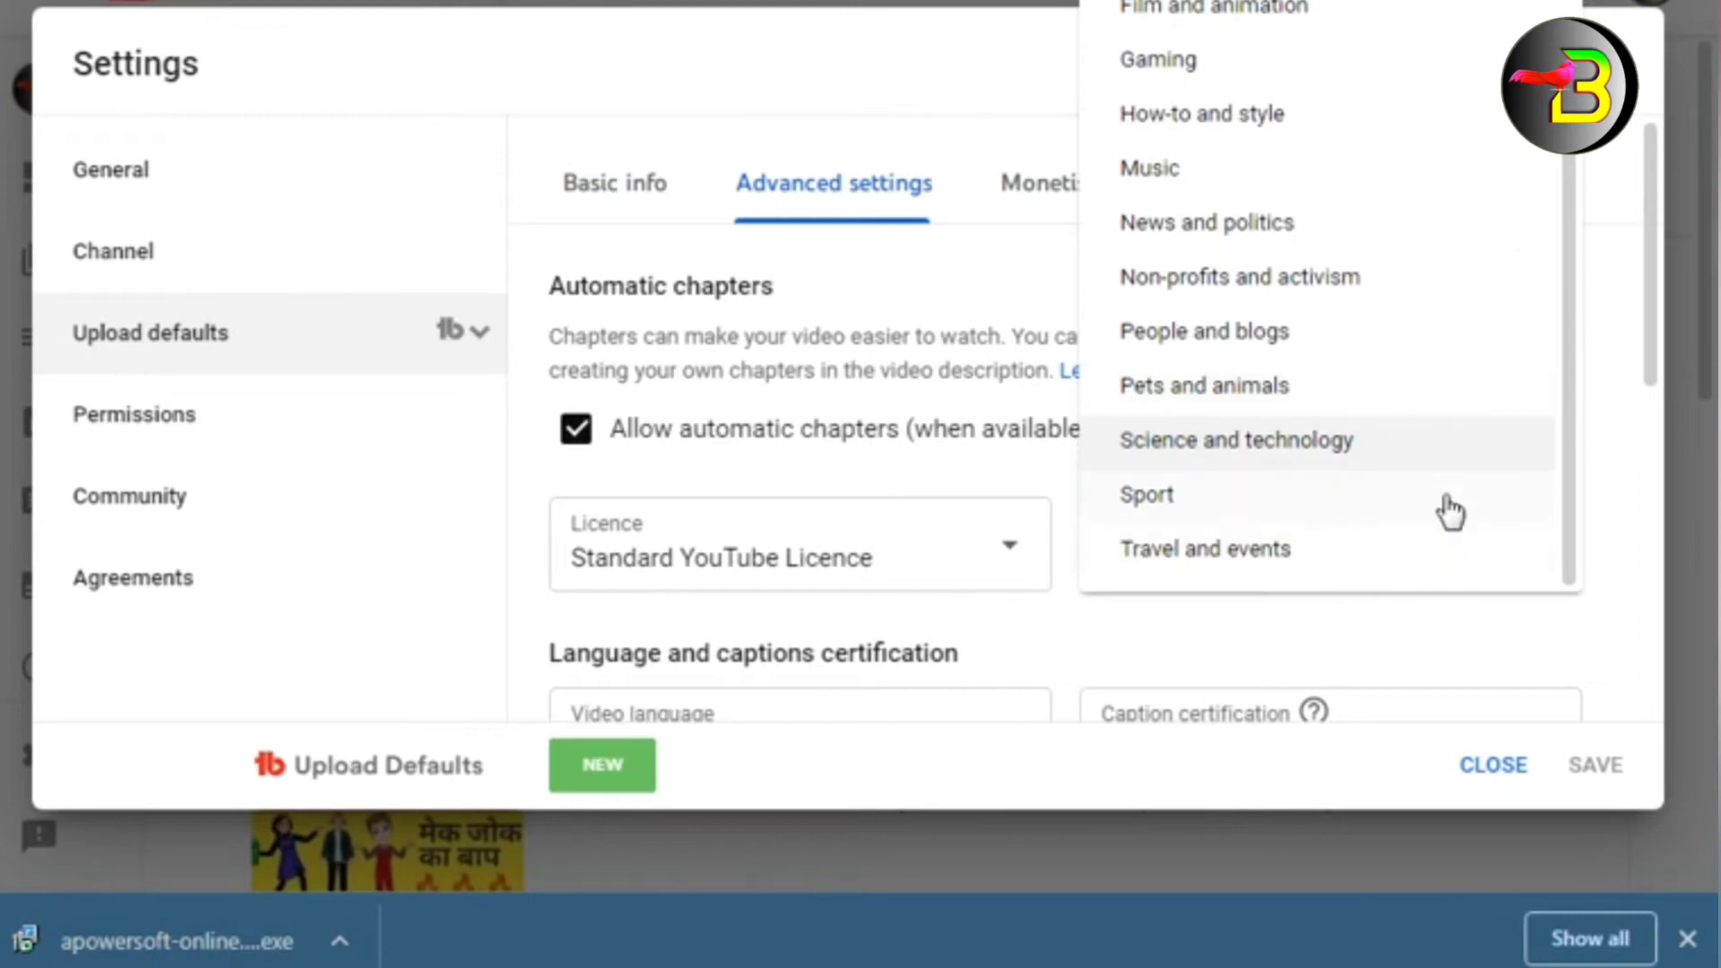
{"action": "scroll", "coordinate": [1447, 511], "scroll_direction": "up", "scroll_amount": 2}
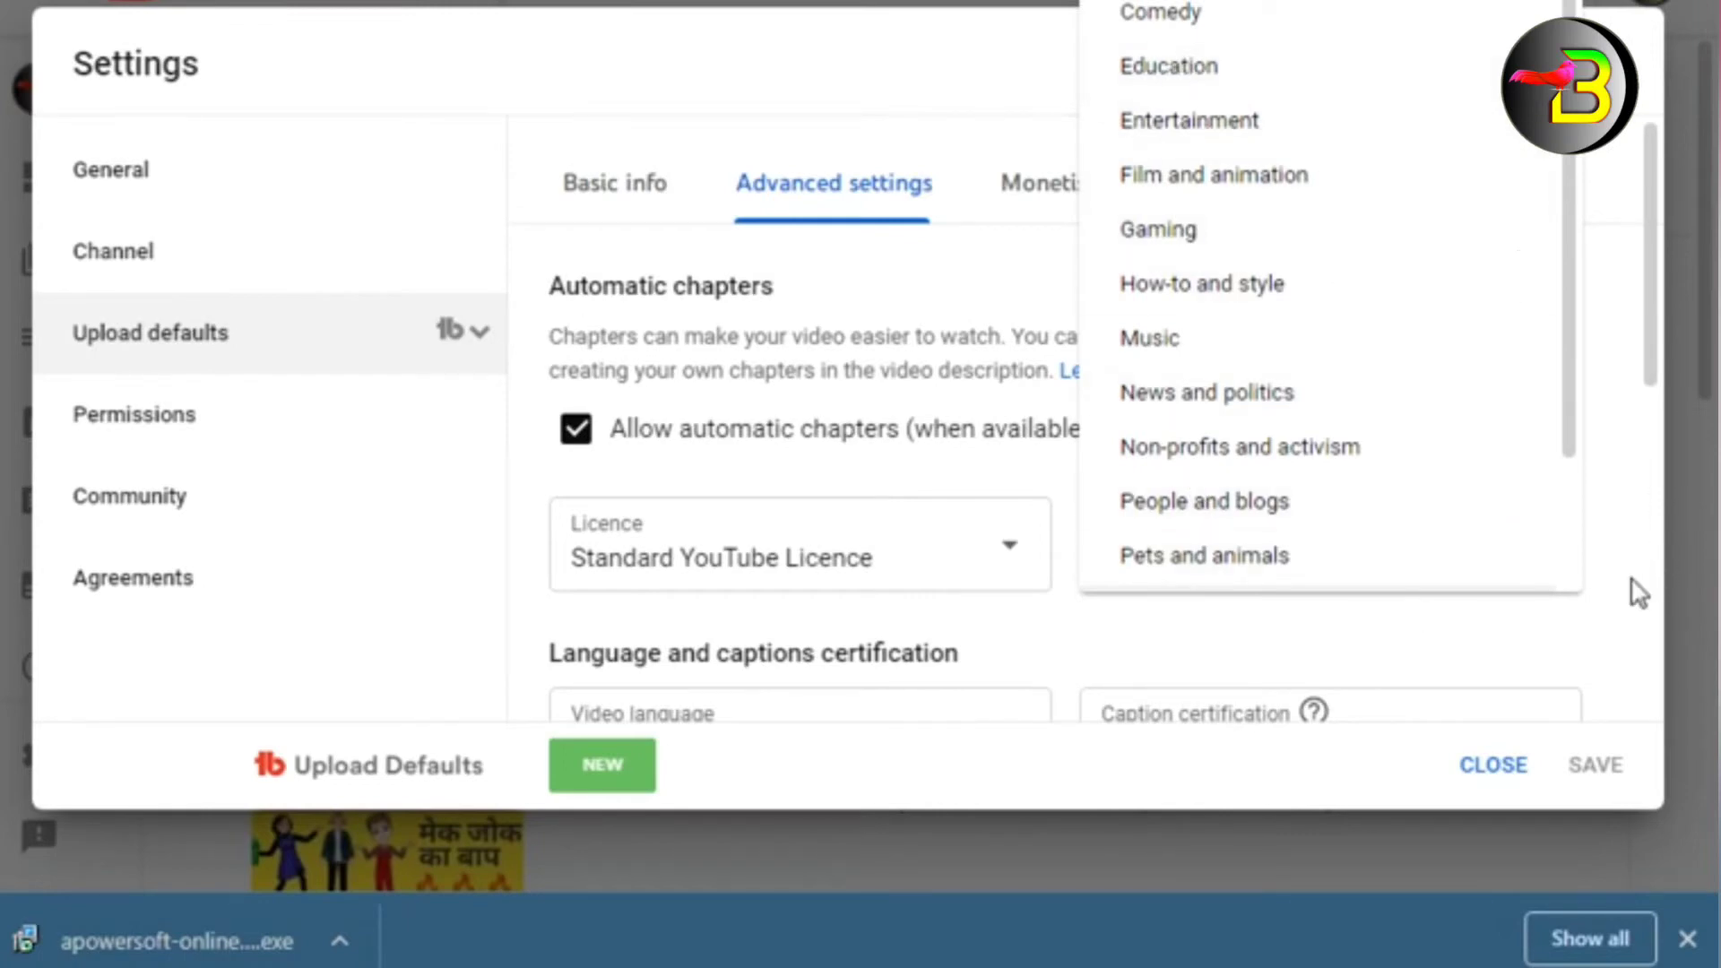
{"action": "left_click", "coordinate": [1300, 574]}
- View the default video language and caption certification choices in the upload defaults
{"action": "scroll", "coordinate": [1595, 476], "scroll_direction": "down", "scroll_amount": 2}
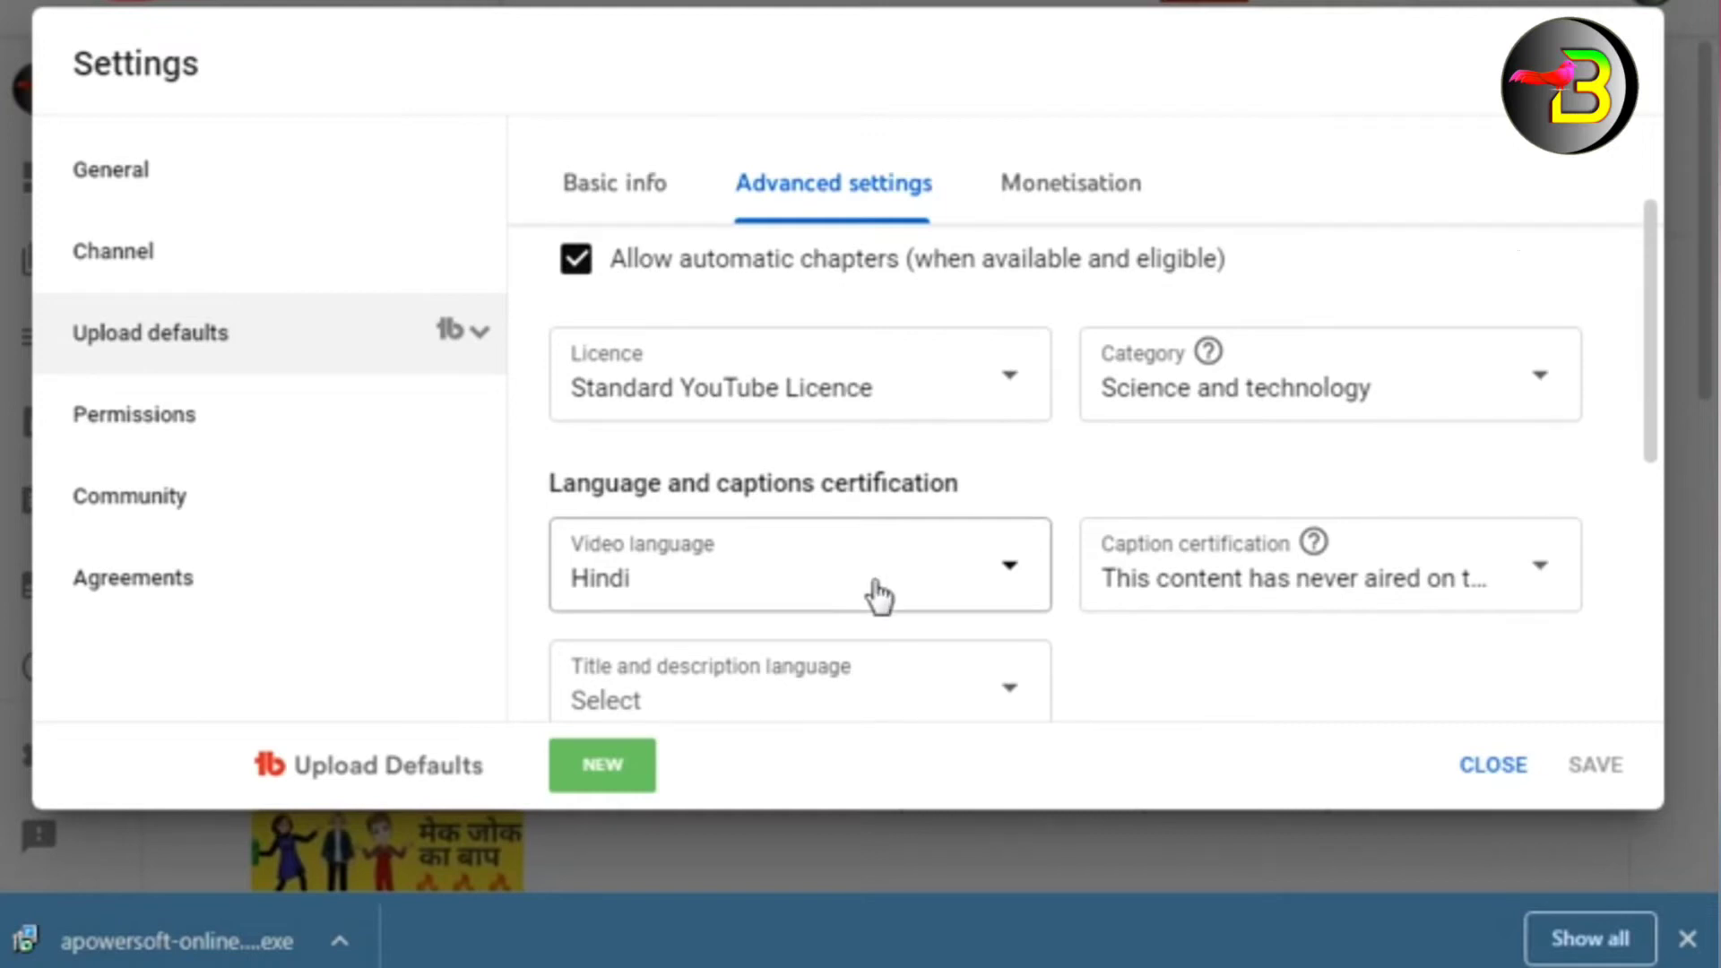
{"action": "left_click", "coordinate": [956, 595]}
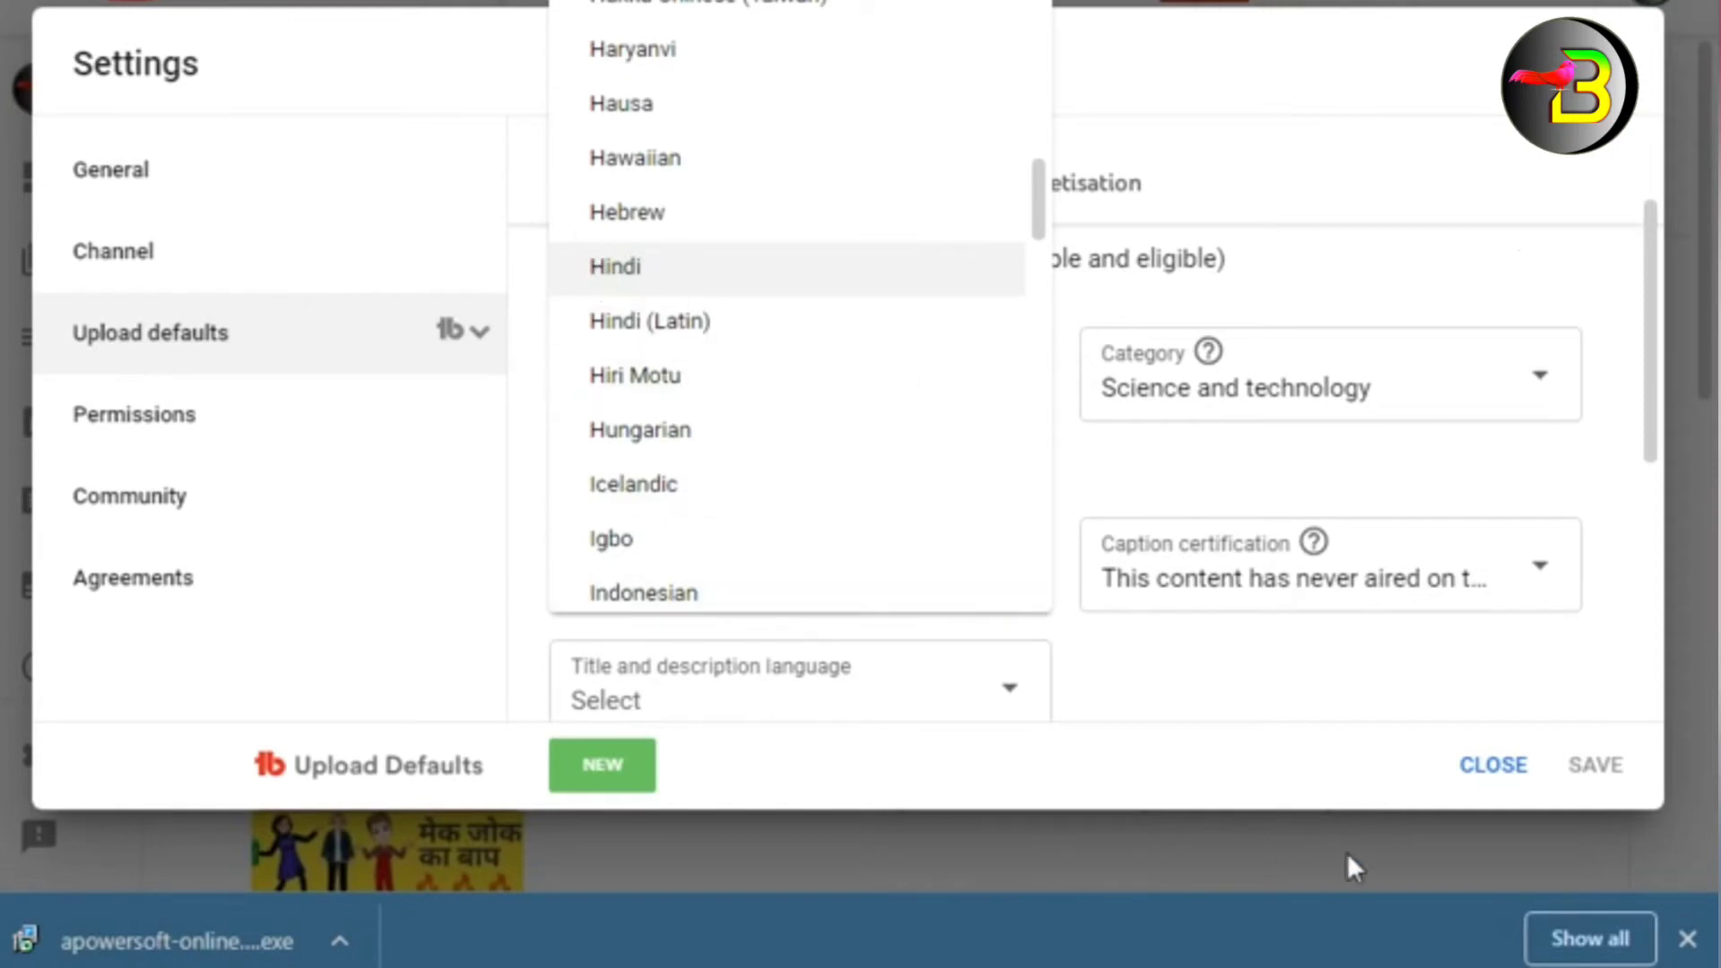
{"action": "left_click", "coordinate": [1215, 726]}
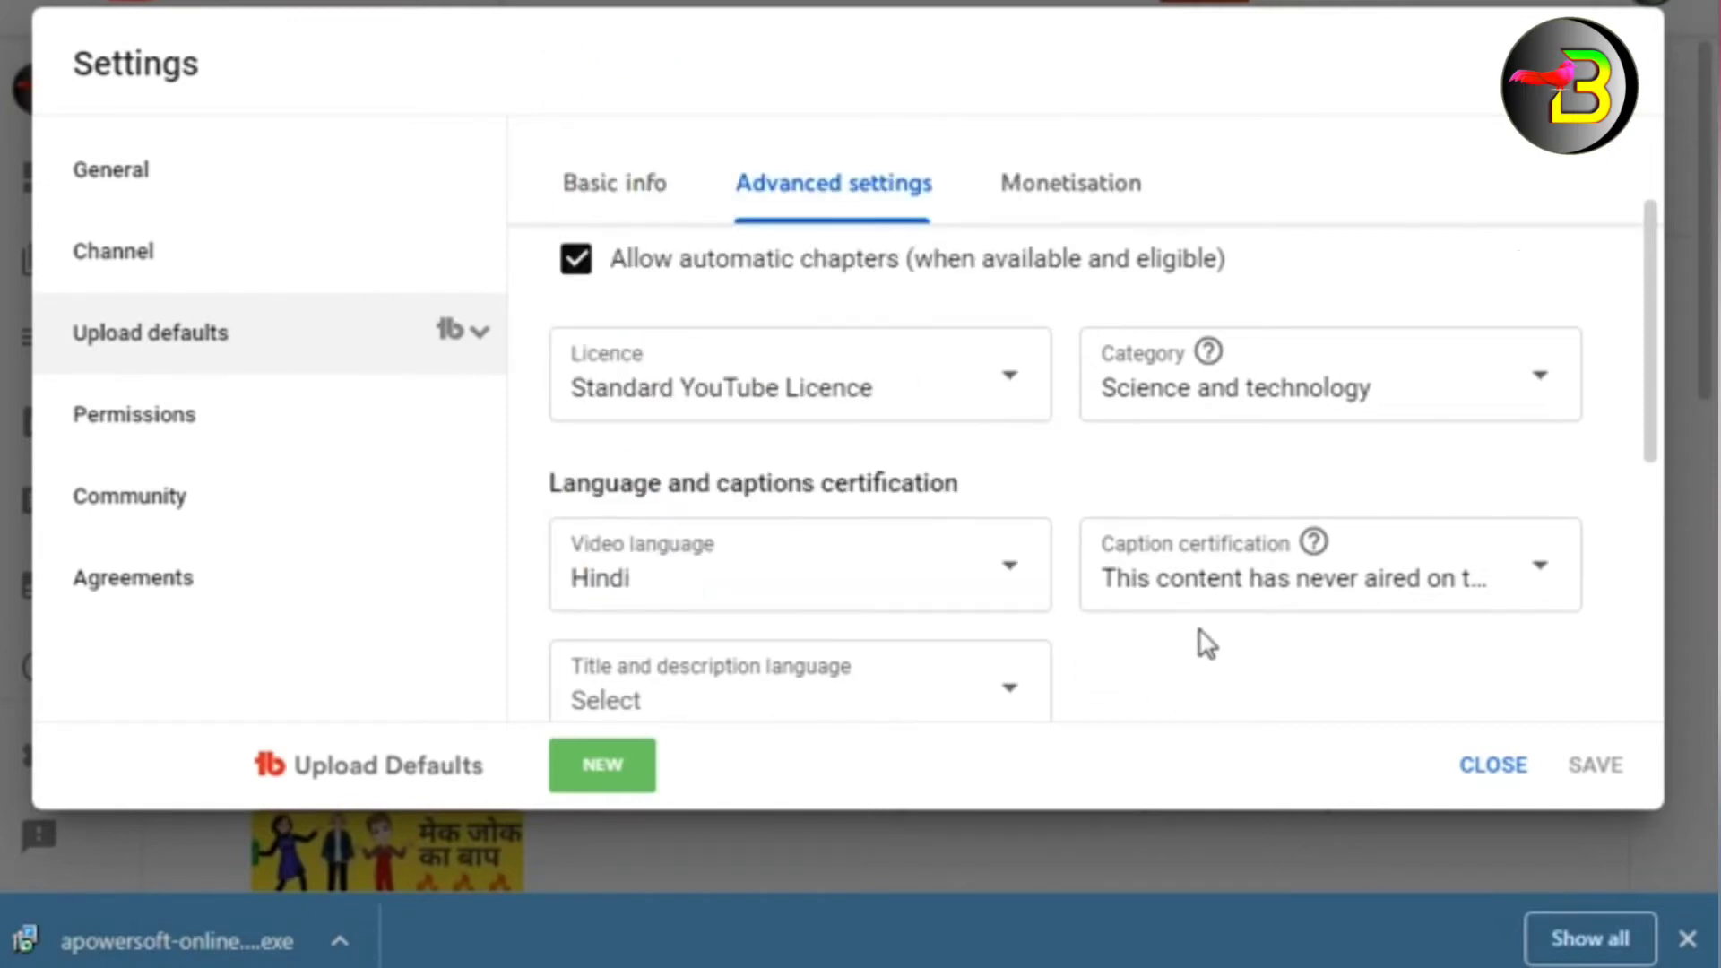
{"action": "left_click", "coordinate": [1533, 596]}
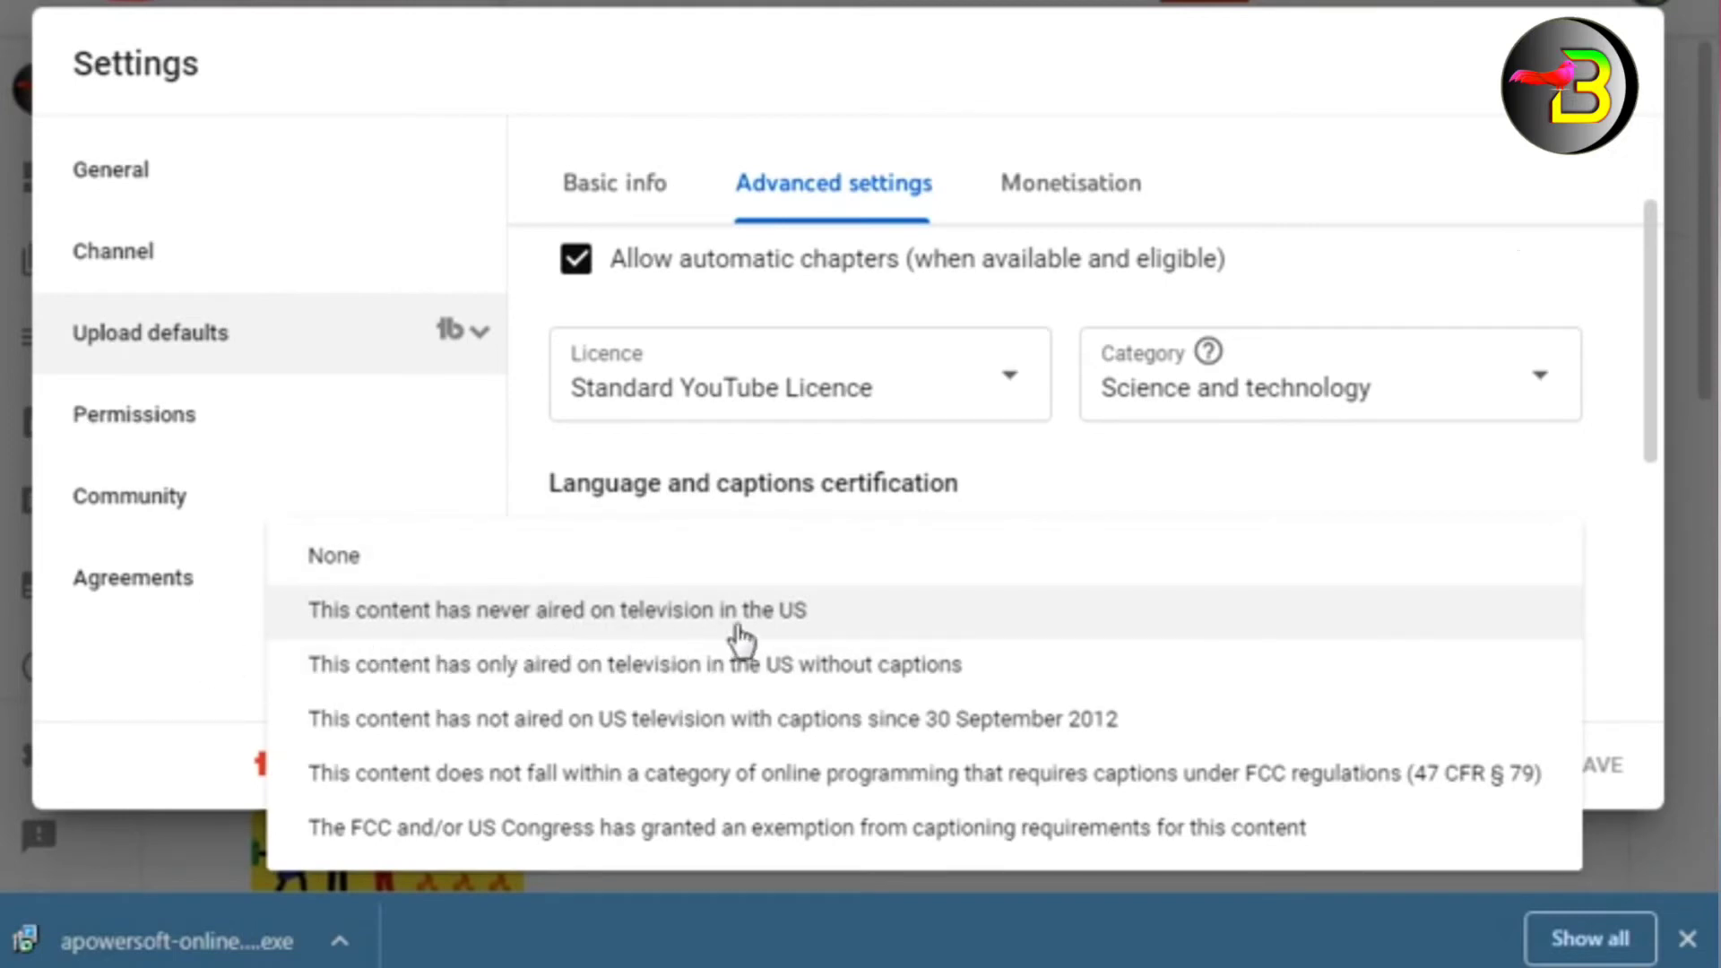
{"action": "left_click", "coordinate": [1324, 524]}
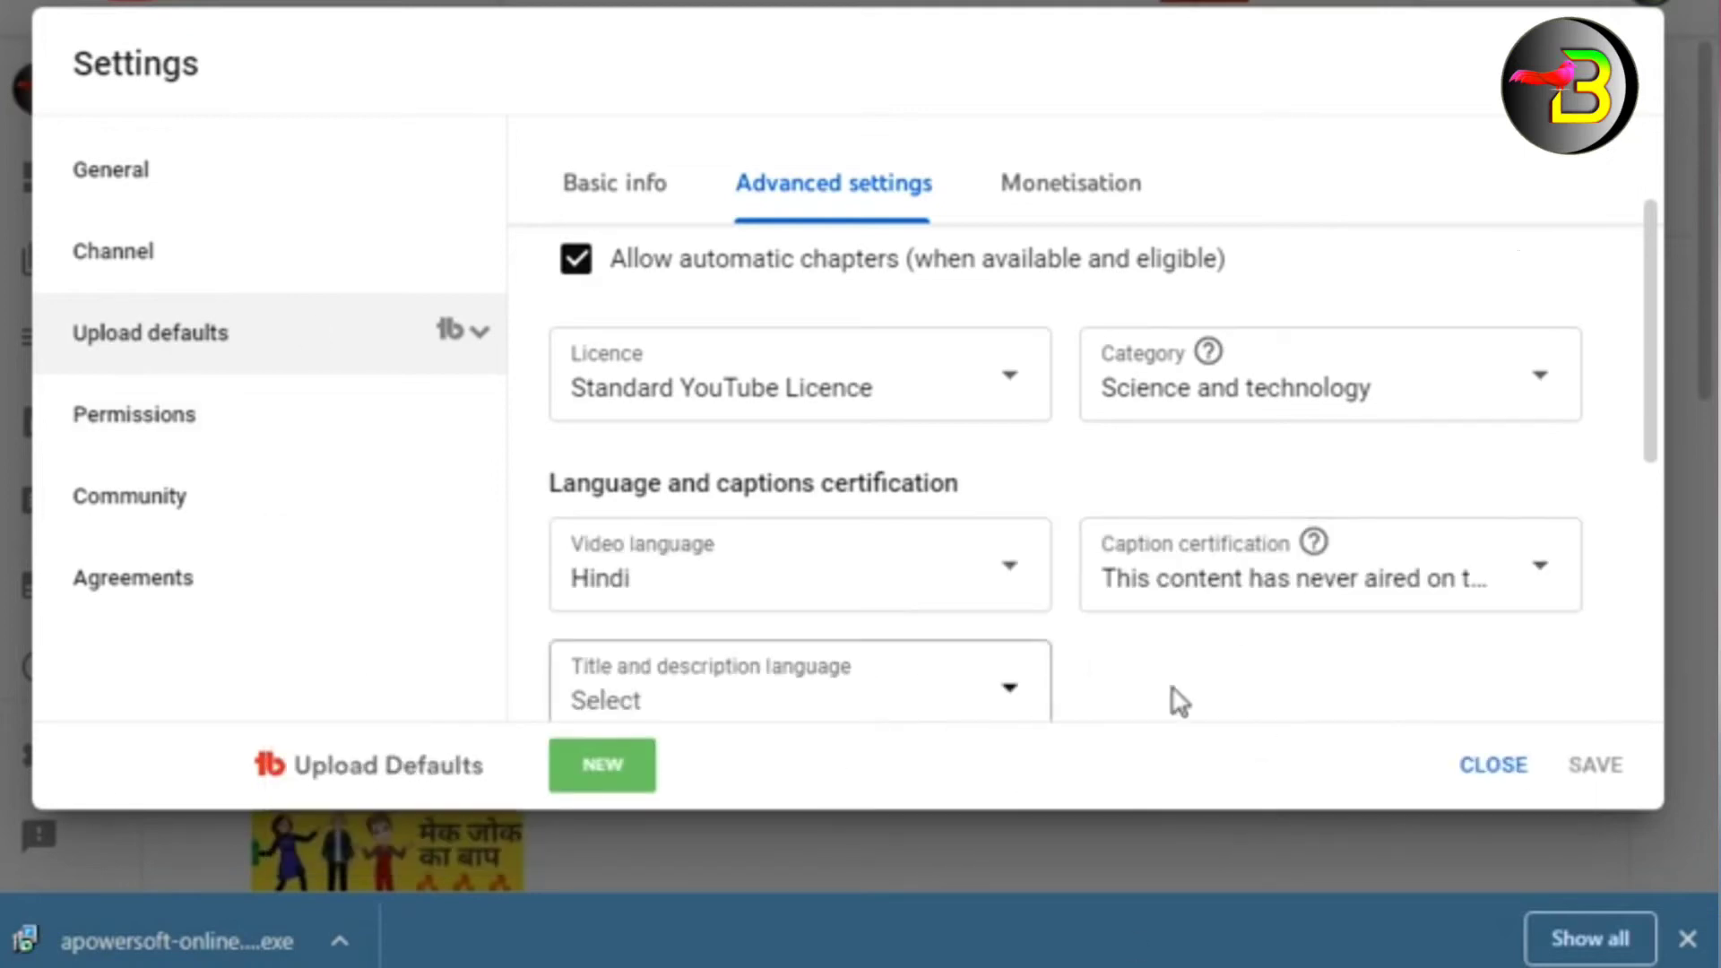
- Review the default comment moderation and like-count options, and check the monetisation defaults for ad types and locations
{"action": "scroll", "coordinate": [1170, 704], "scroll_direction": "down", "scroll_amount": 4}
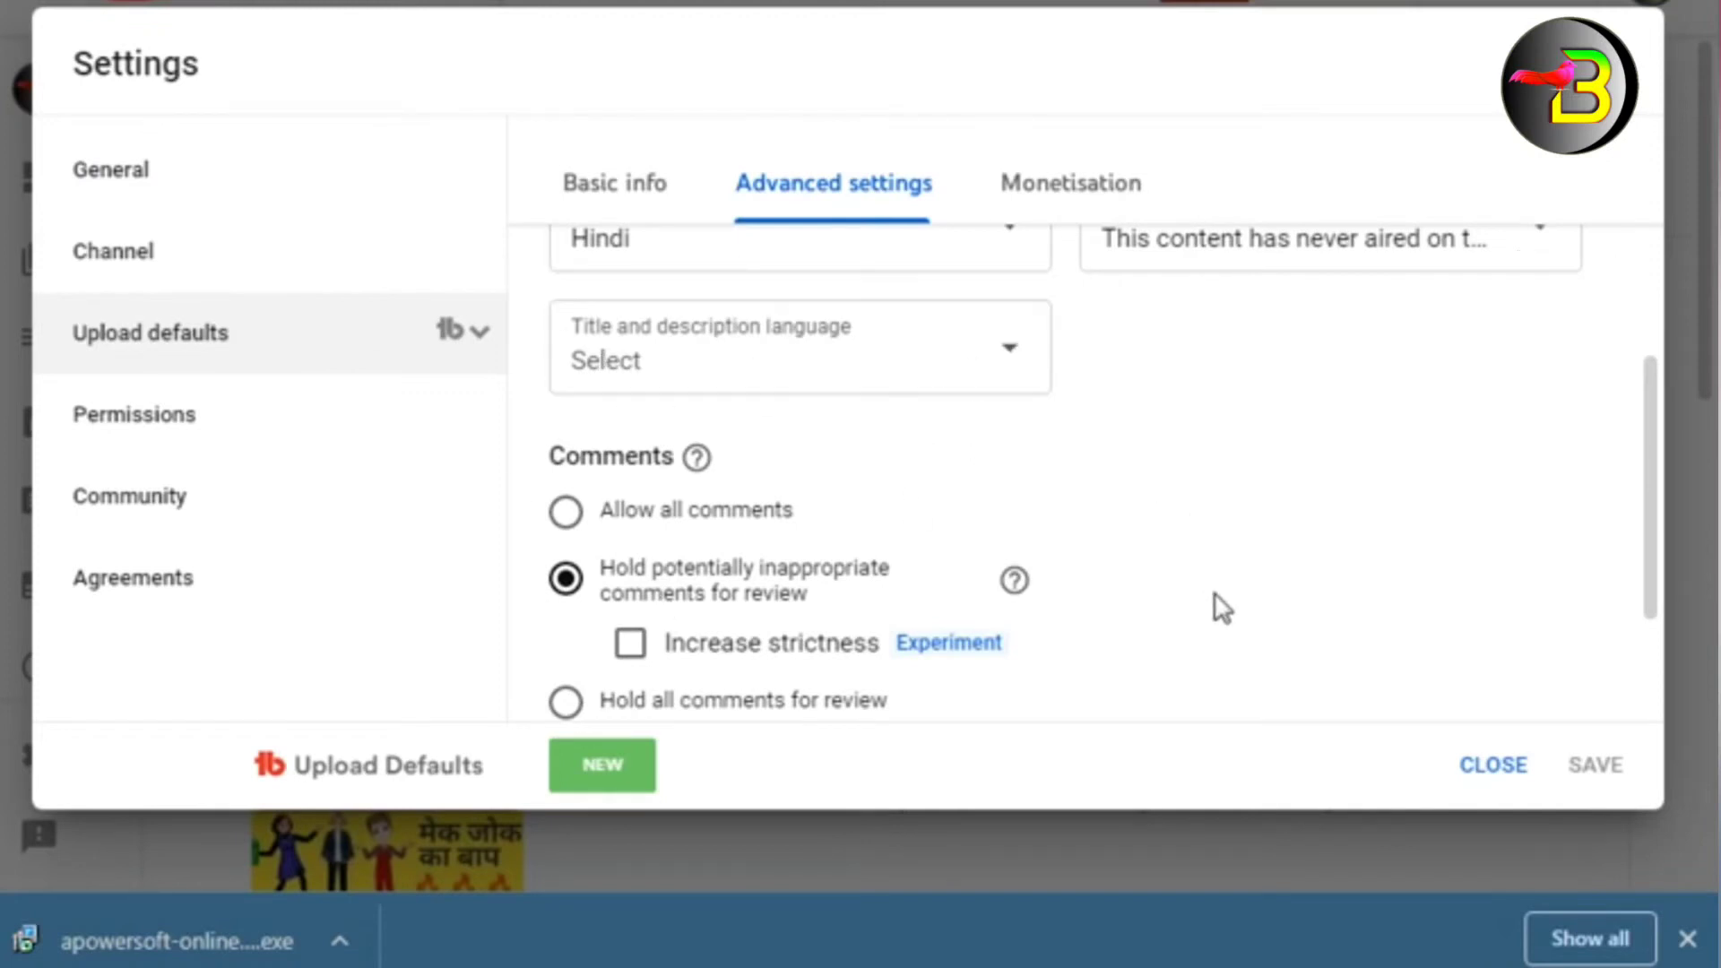
{"action": "scroll", "coordinate": [1217, 544], "scroll_direction": "down", "scroll_amount": 2}
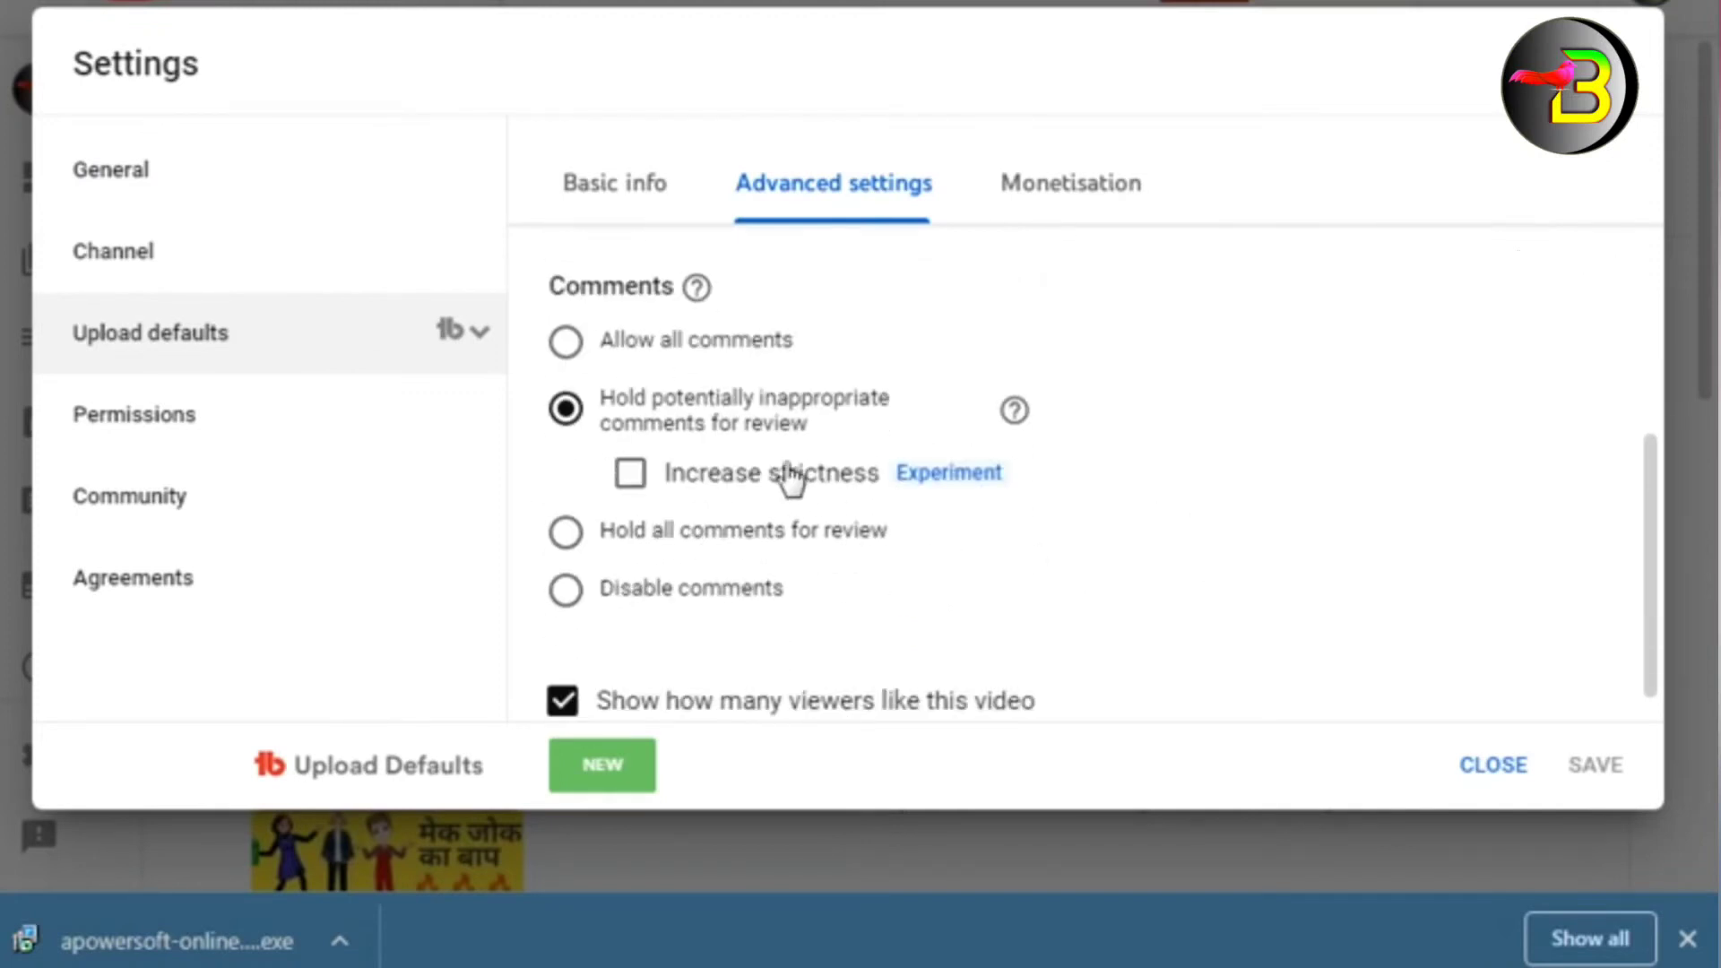
{"action": "scroll", "coordinate": [788, 541], "scroll_direction": "down", "scroll_amount": 1}
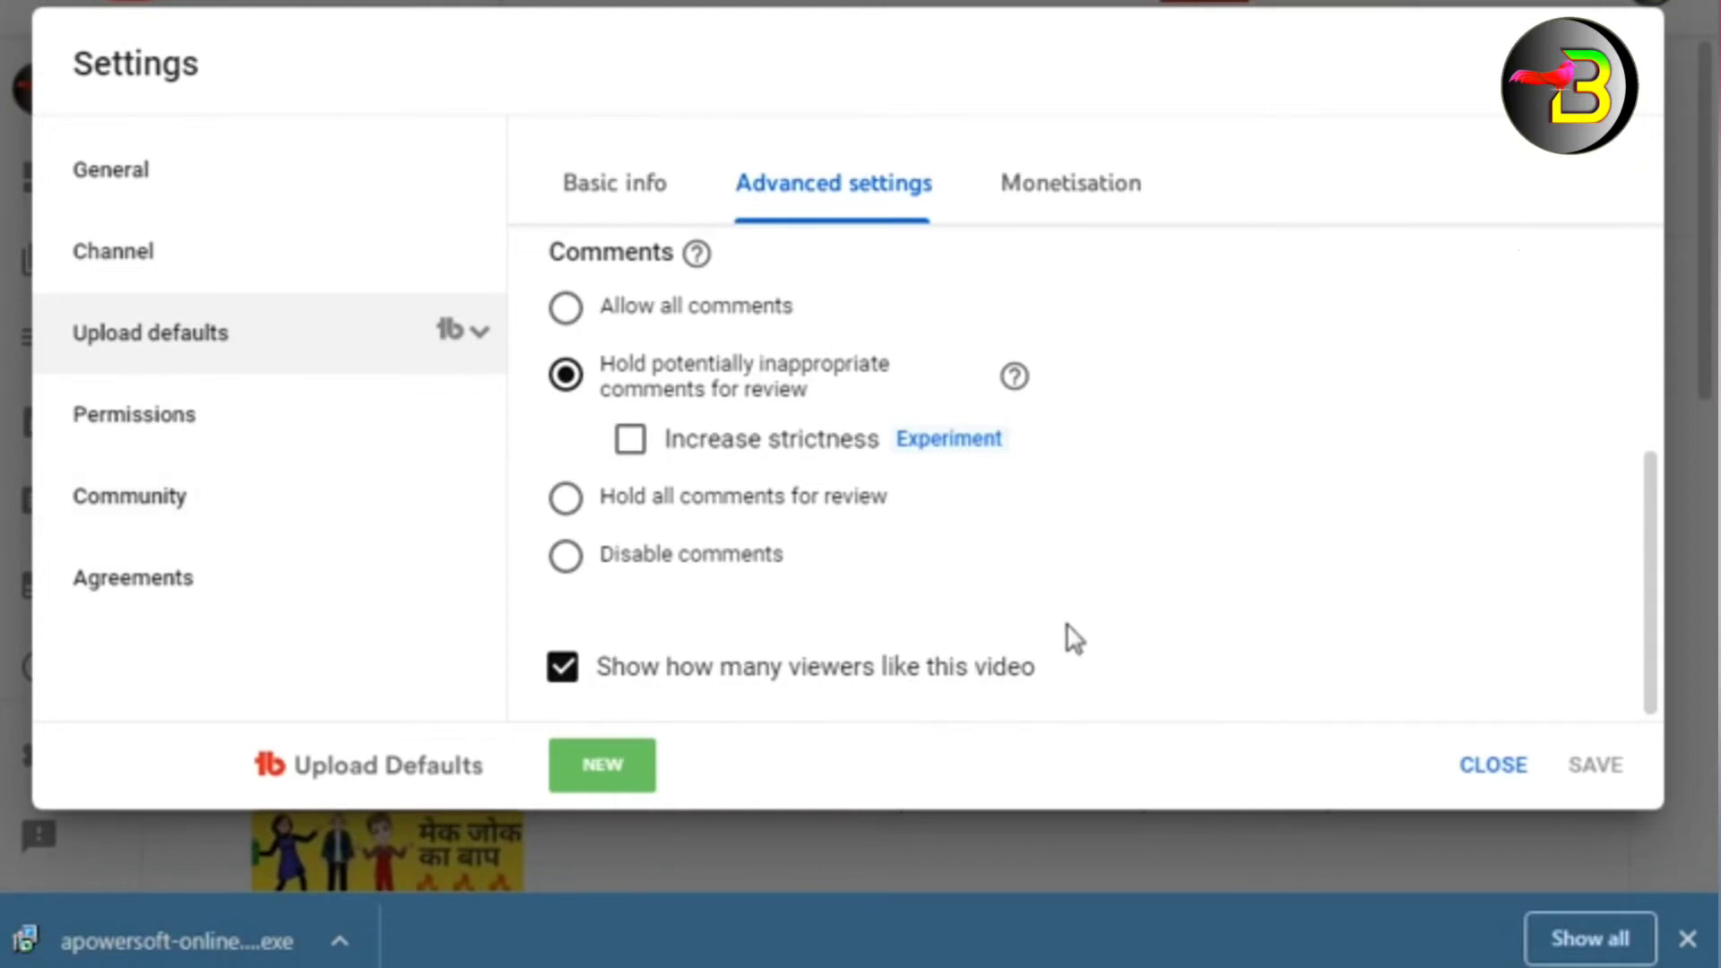
{"action": "scroll", "coordinate": [1195, 569], "scroll_direction": "up", "scroll_amount": 2}
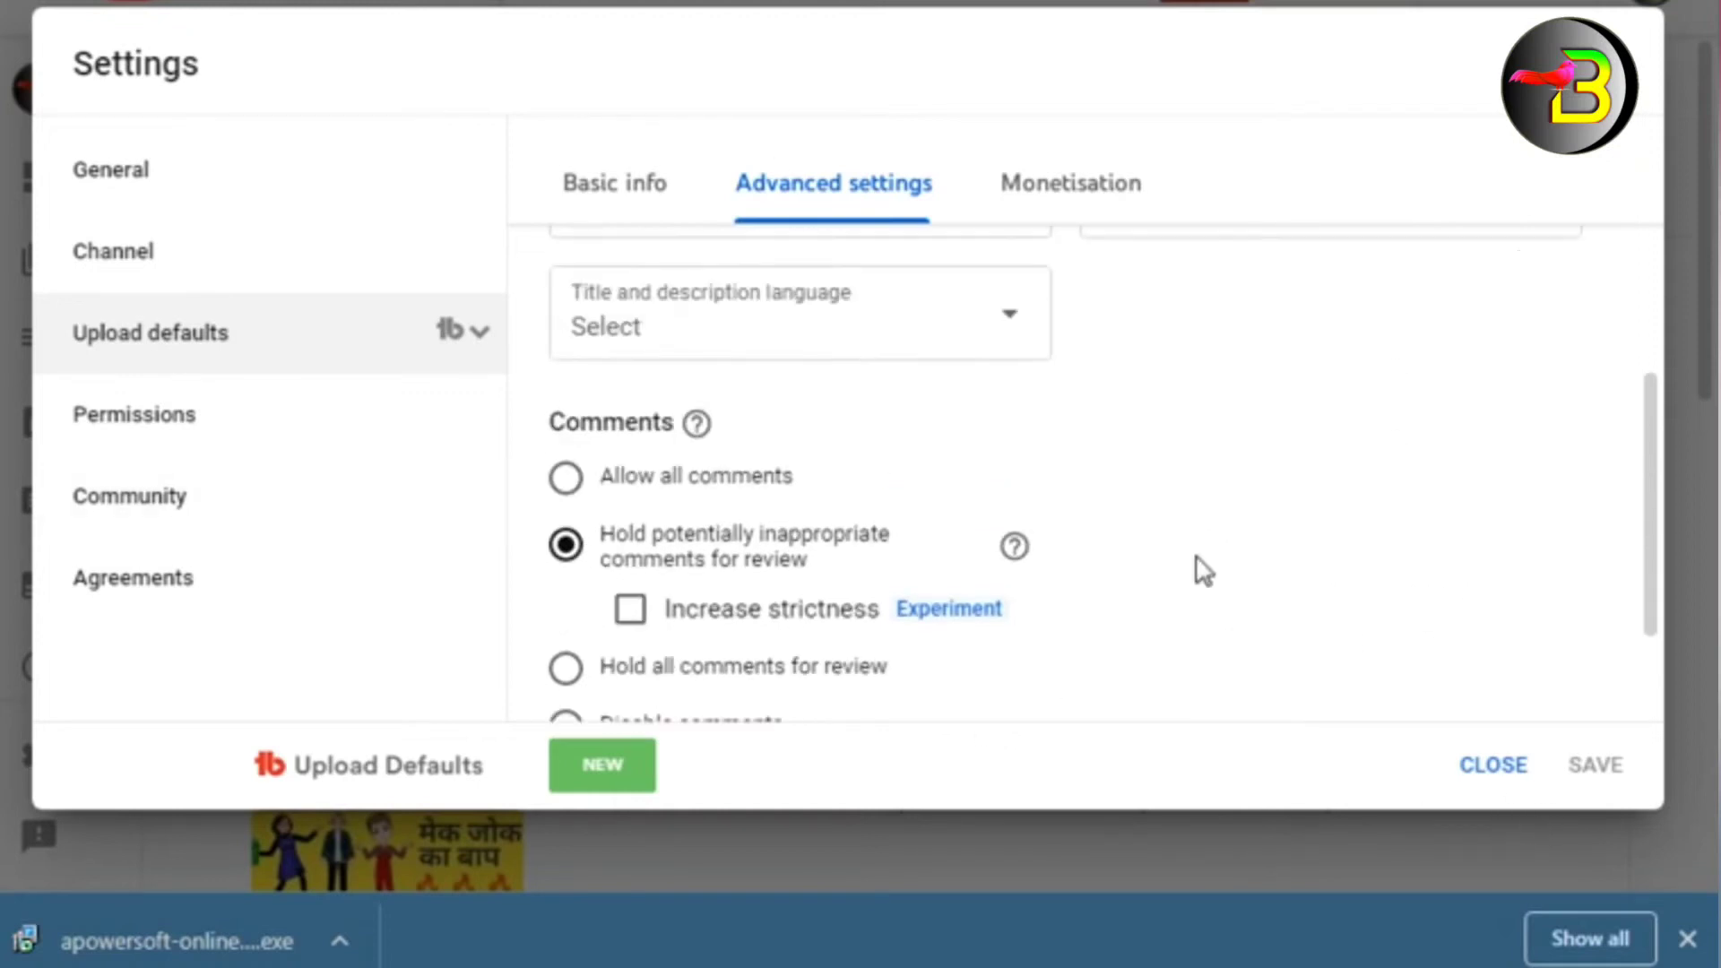
{"action": "left_click", "coordinate": [1076, 193]}
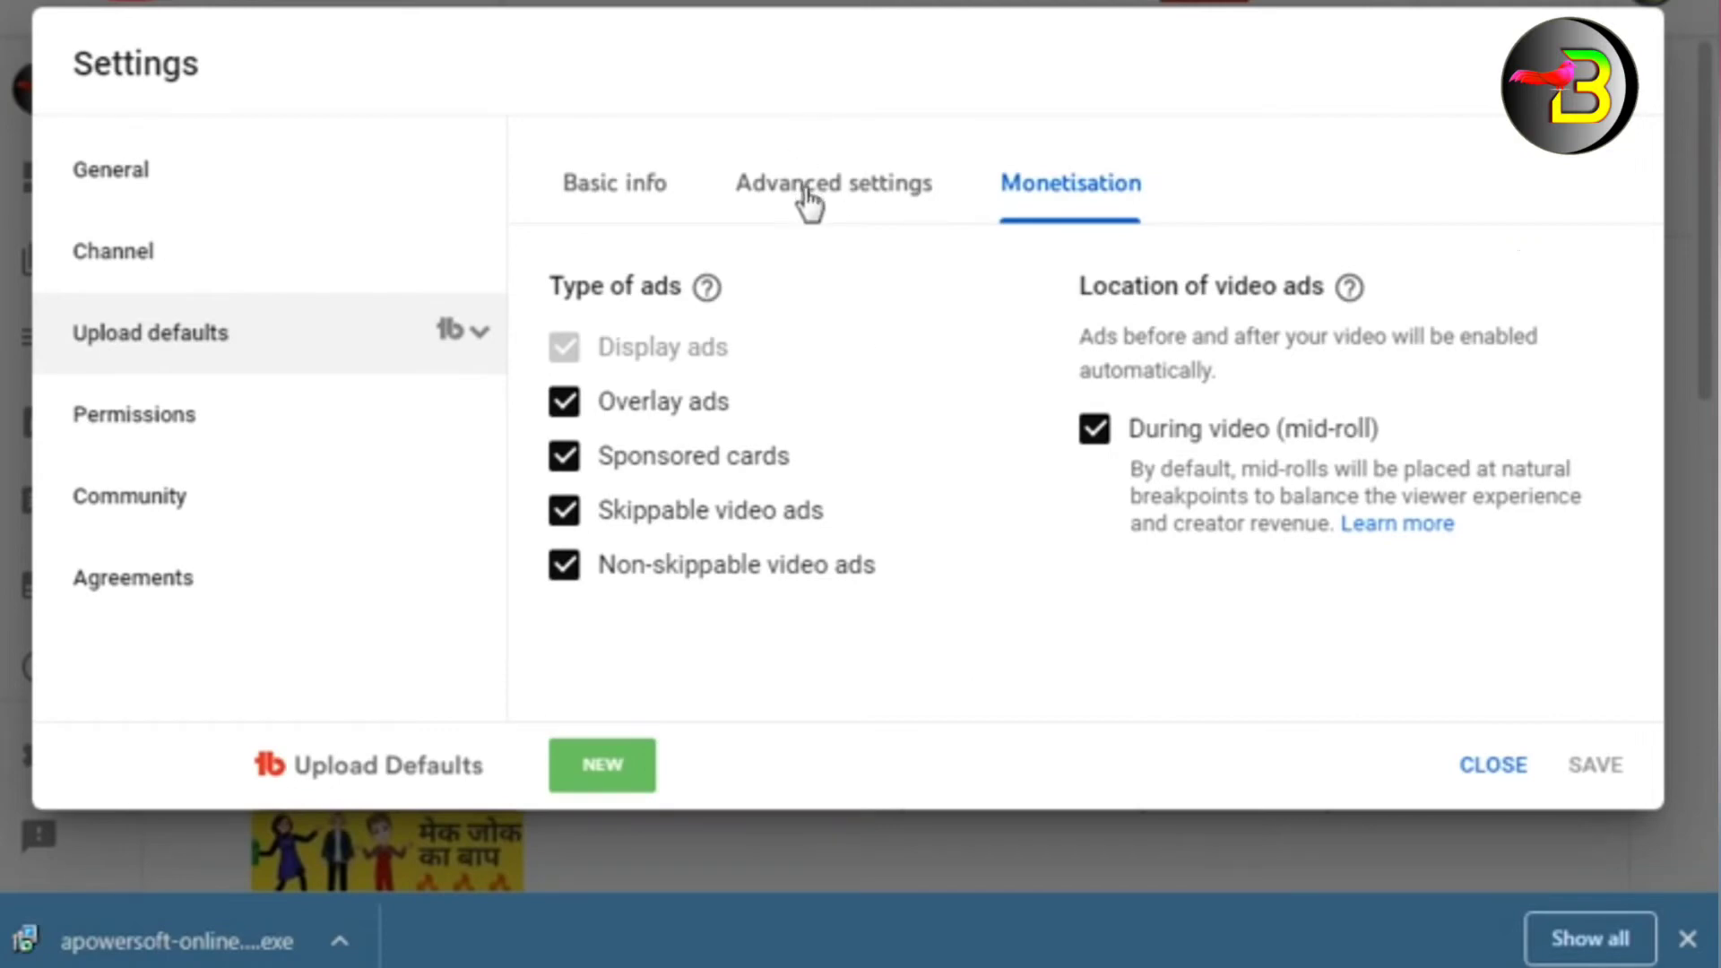
- Check the channel permissions and review the community automated filters for moderators, approved users and hidden users
{"action": "left_click", "coordinate": [135, 421]}
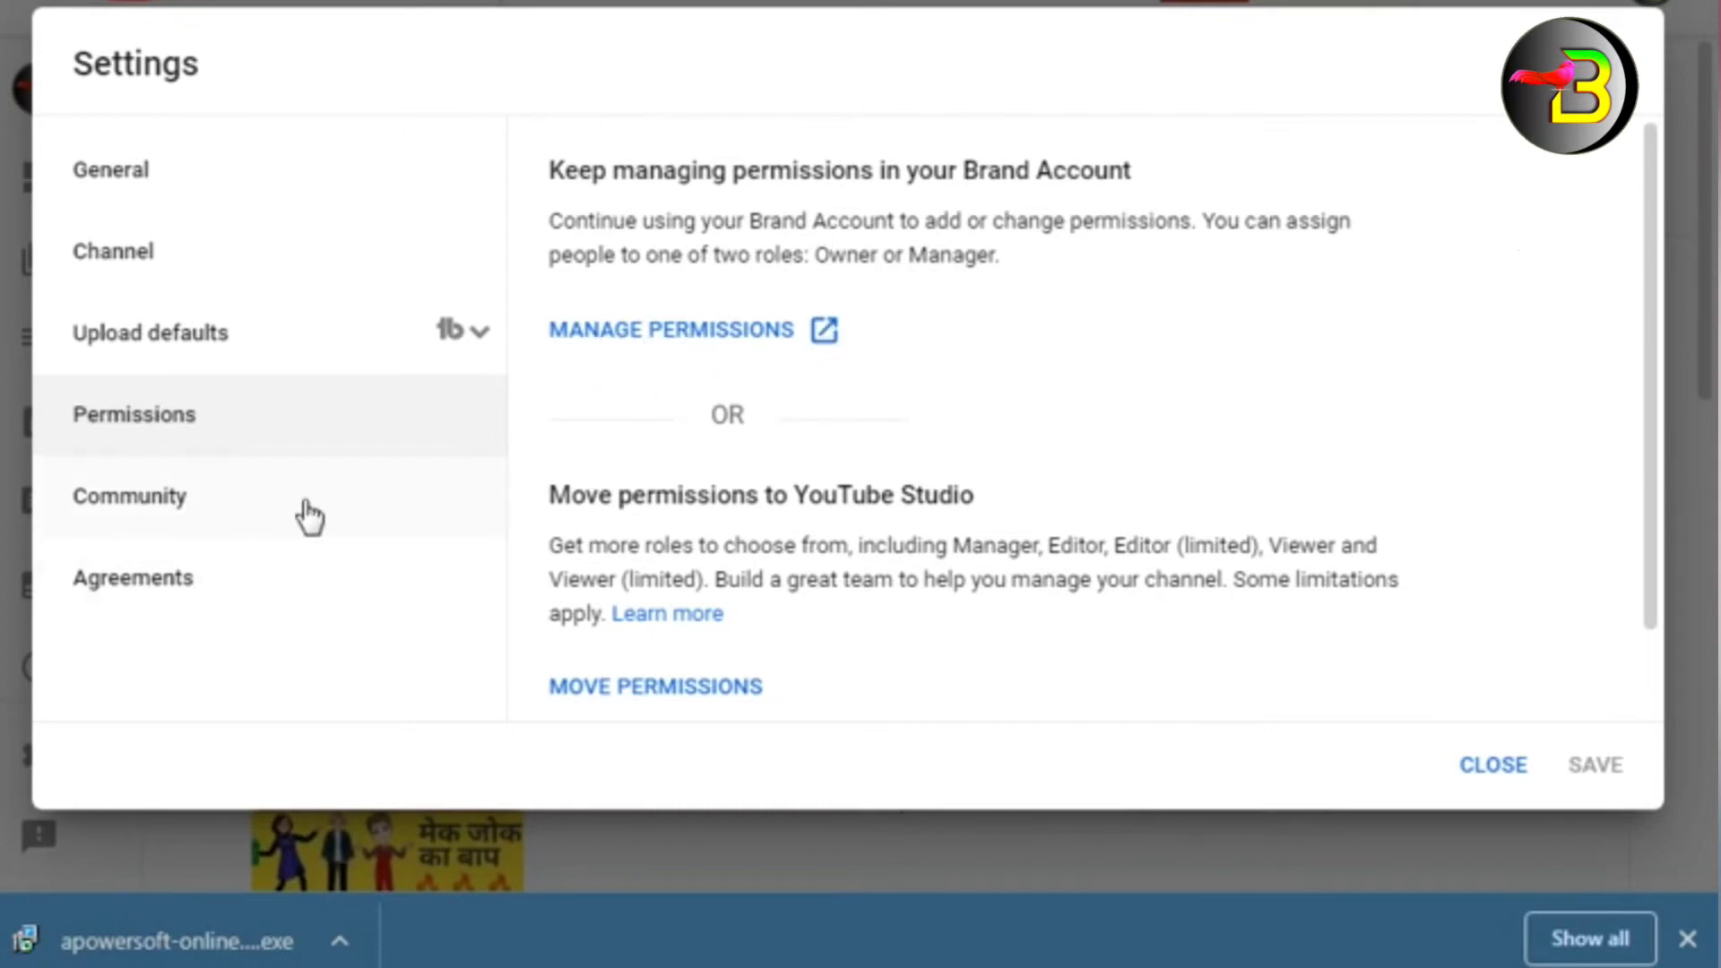
{"action": "left_click", "coordinate": [134, 510]}
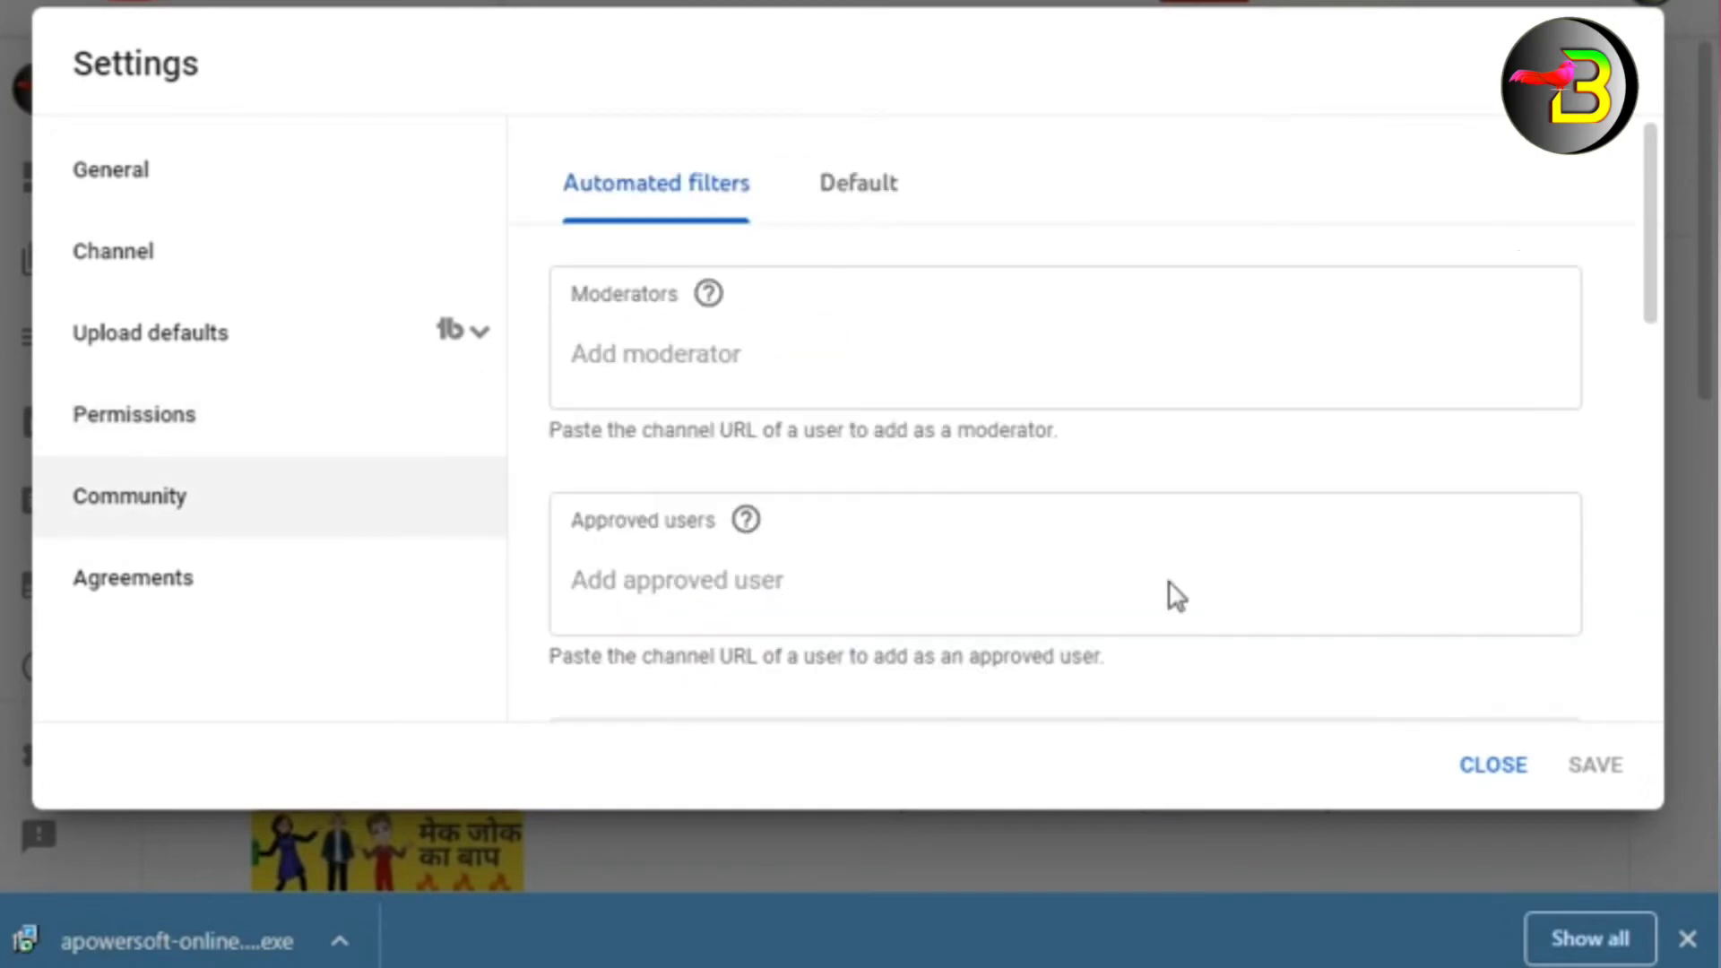
{"action": "scroll", "coordinate": [852, 417], "scroll_direction": "down", "scroll_amount": 4}
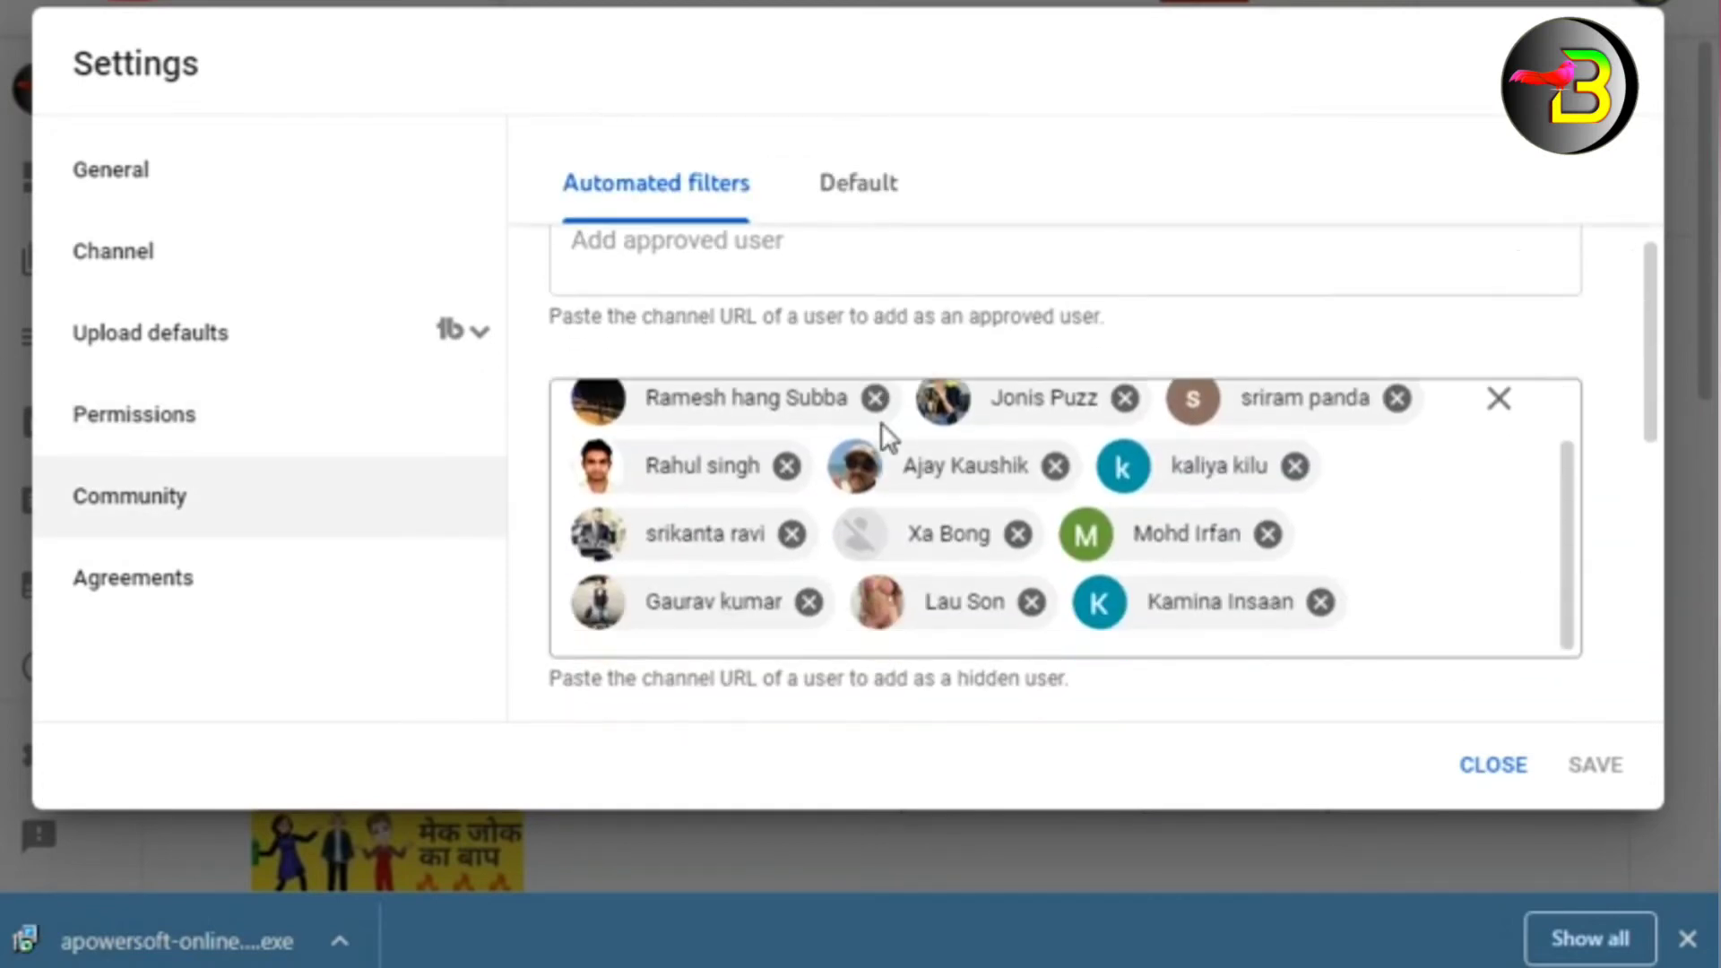
{"action": "scroll", "coordinate": [1350, 538], "scroll_direction": "up", "scroll_amount": 1}
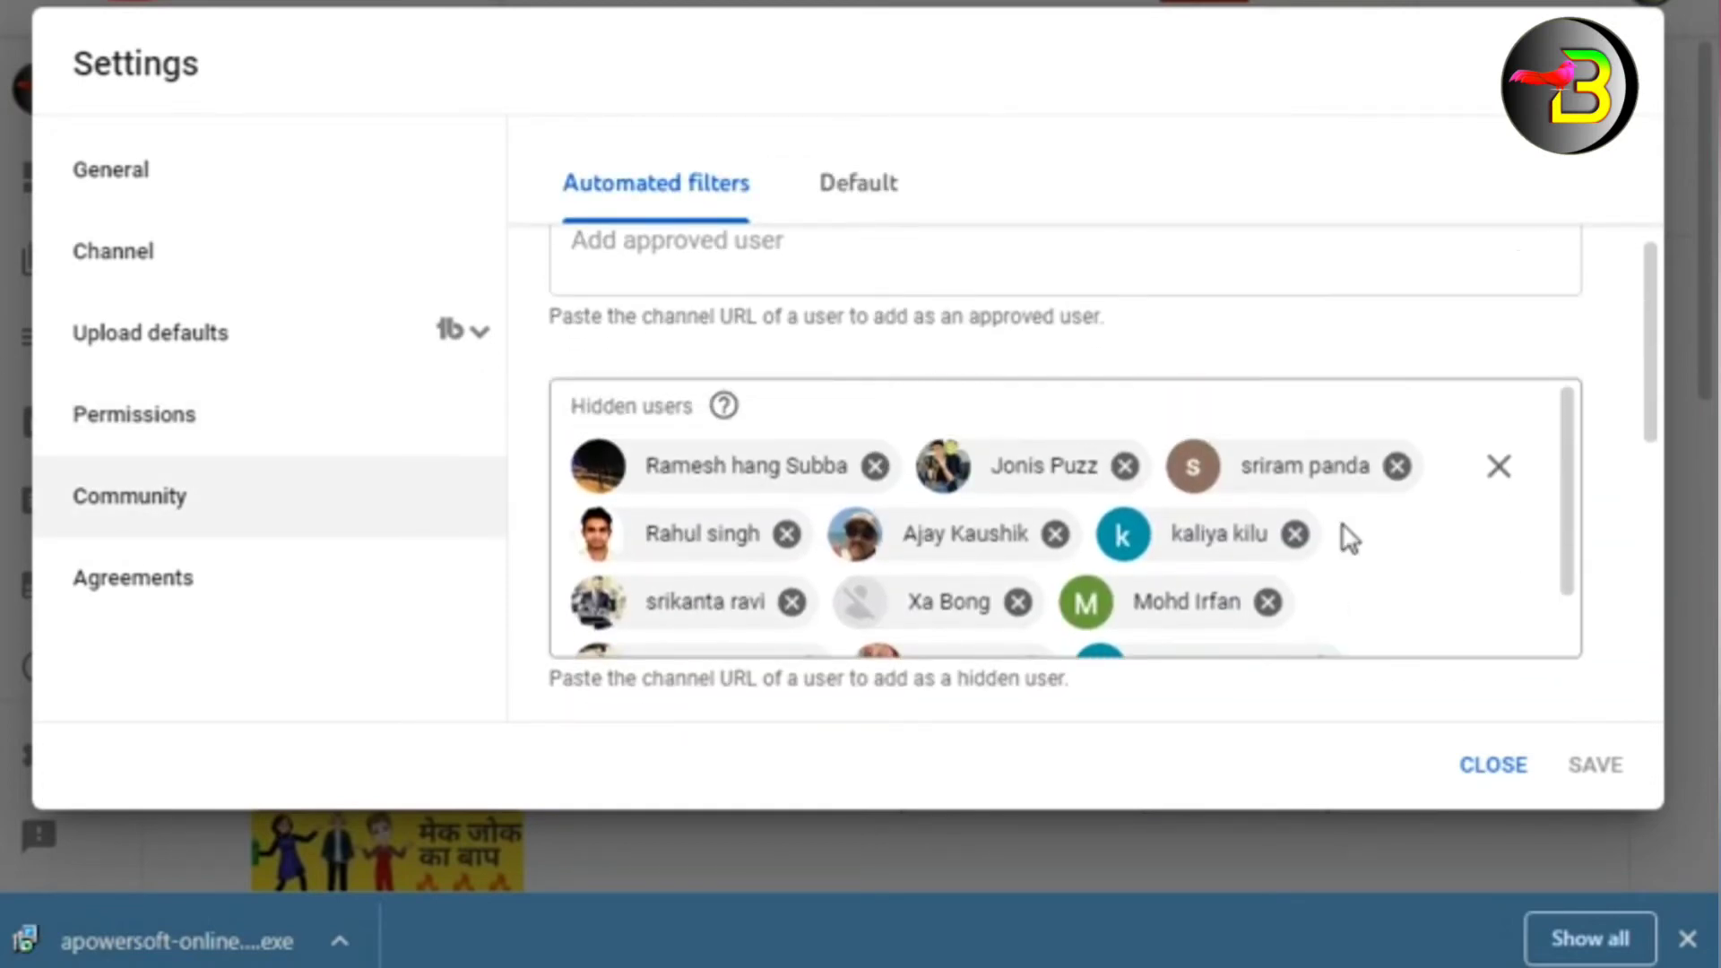
{"action": "scroll", "coordinate": [830, 530], "scroll_direction": "up", "scroll_amount": 2}
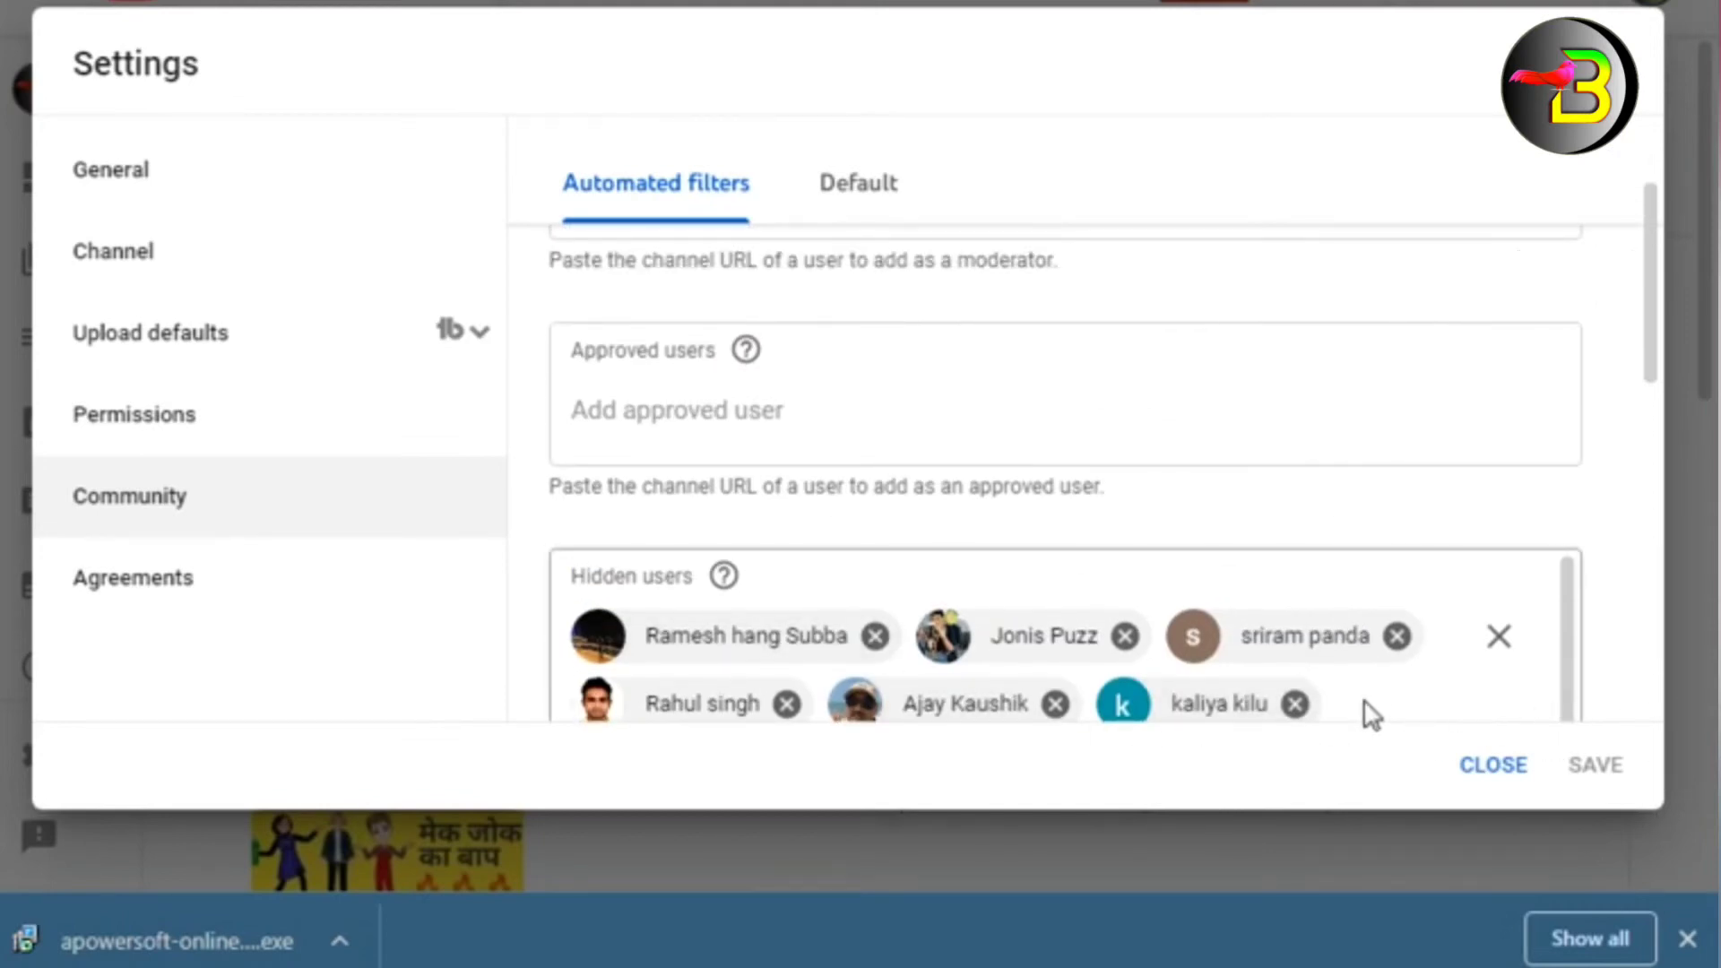
{"action": "scroll", "coordinate": [1408, 686], "scroll_direction": "down", "scroll_amount": 4}
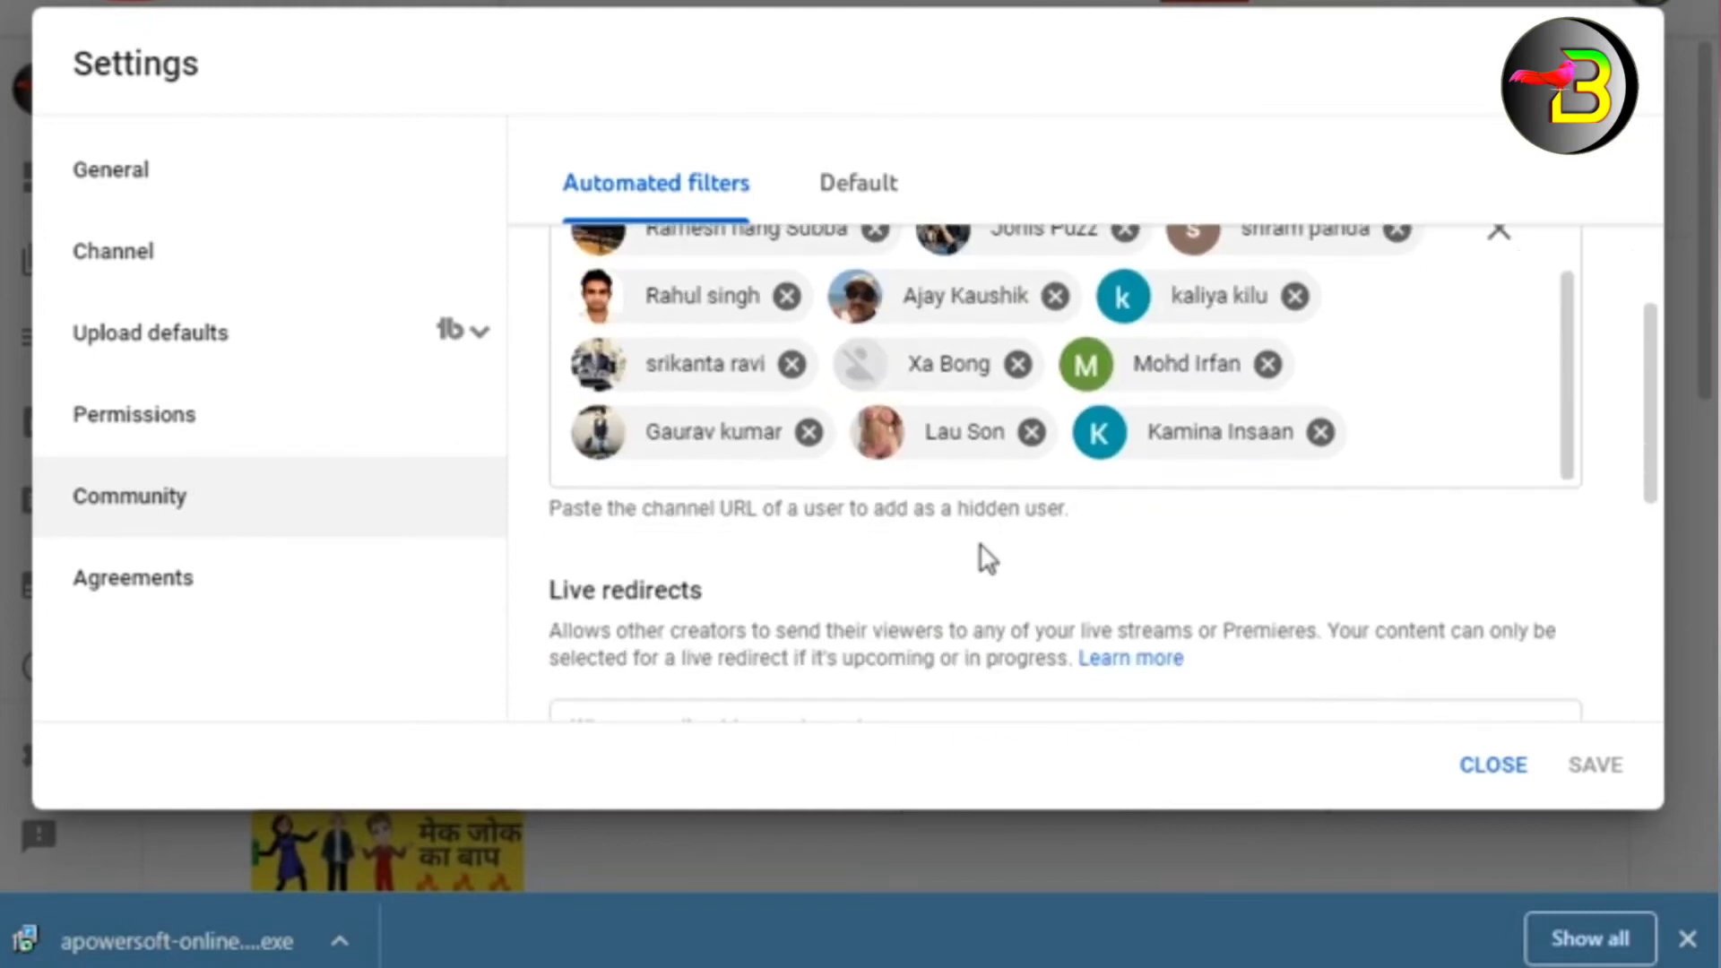
{"action": "scroll", "coordinate": [1426, 519], "scroll_direction": "up", "scroll_amount": 4}
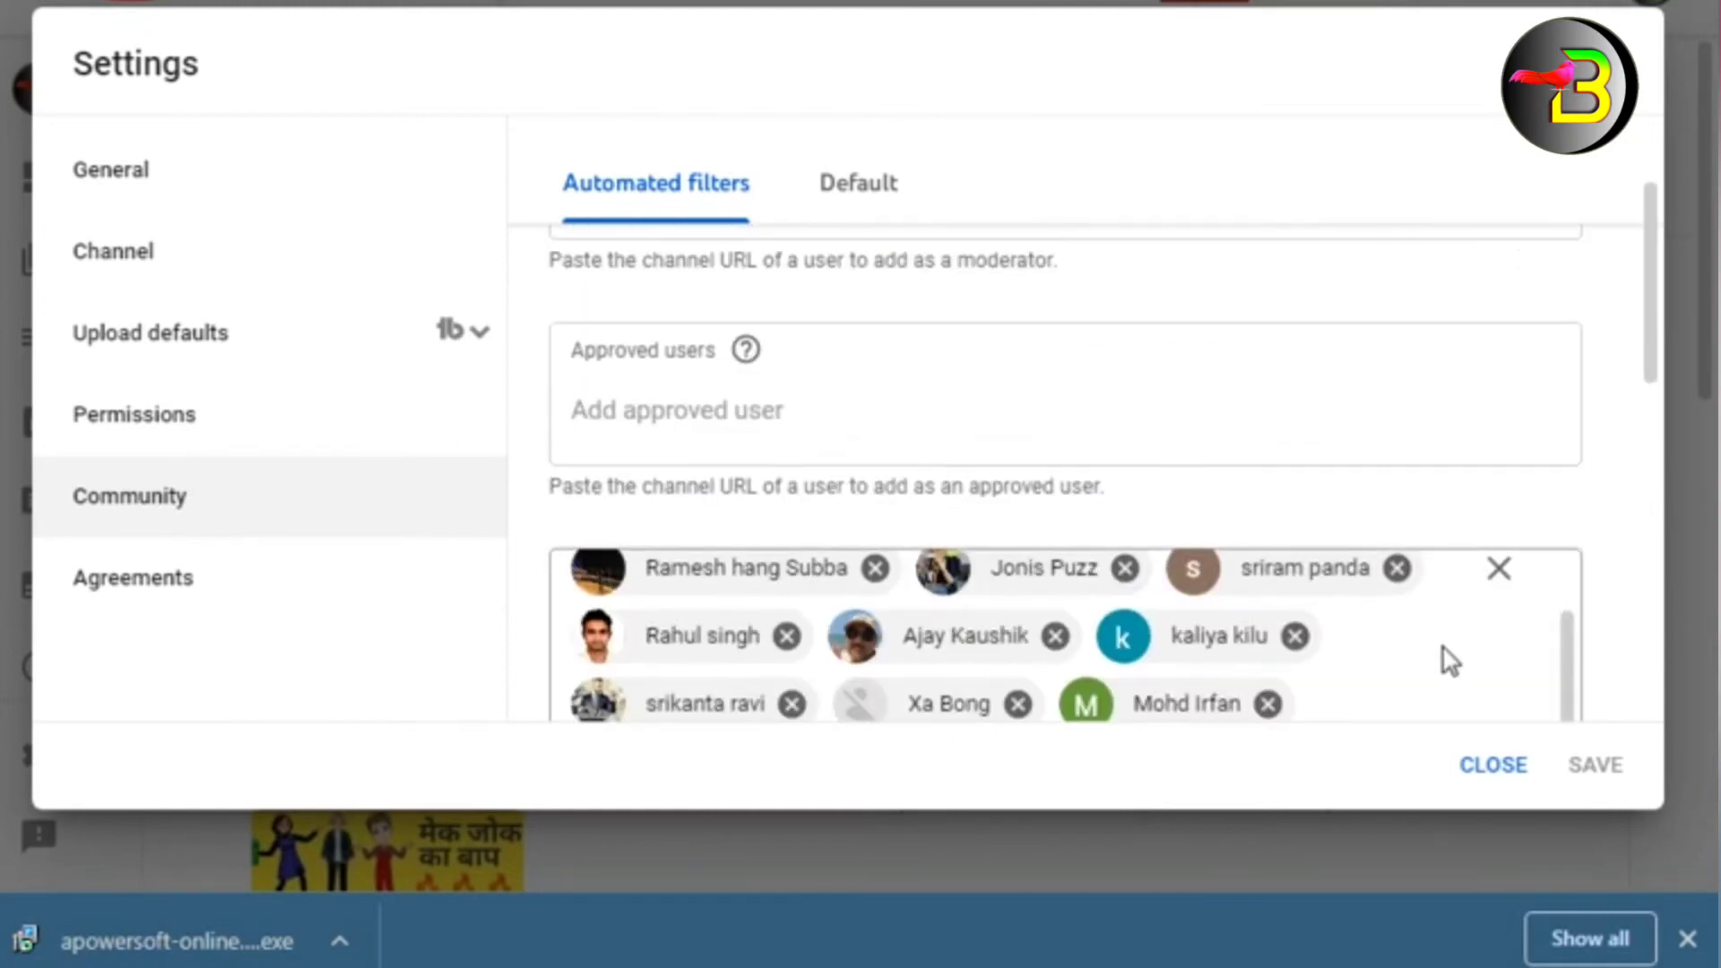
- Check the community's default comment and live chat settings, view the channel's agreements, and close the settings
{"action": "left_click", "coordinate": [898, 220]}
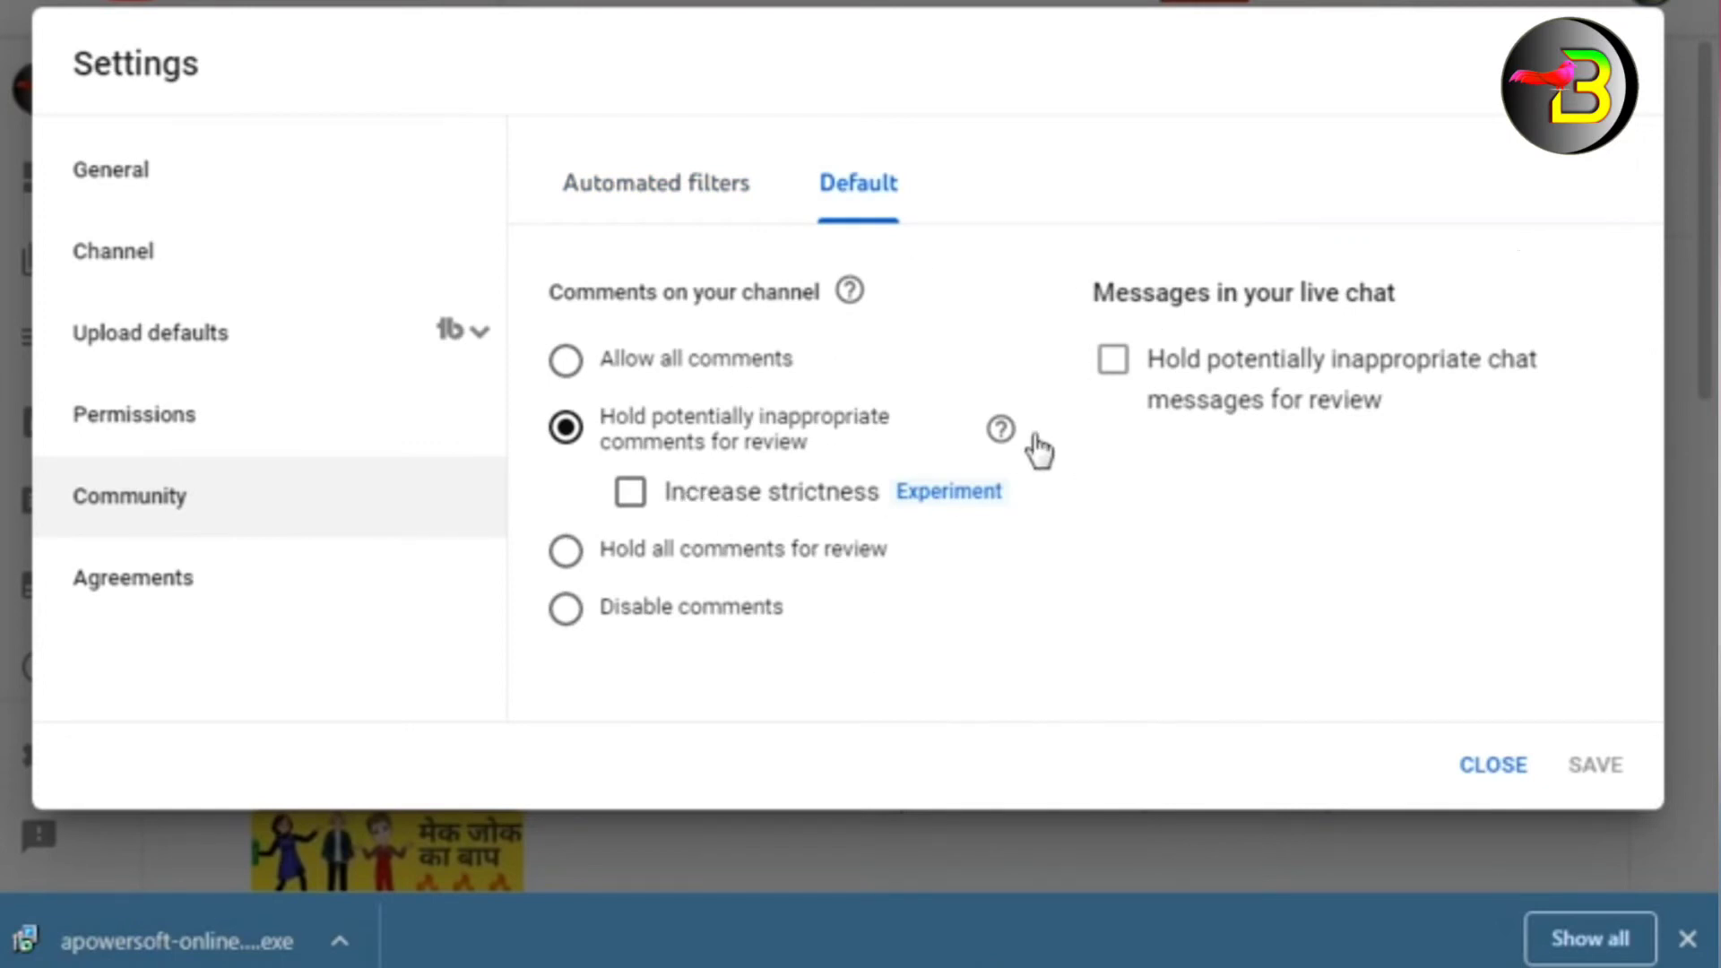
{"action": "left_click", "coordinate": [644, 183]}
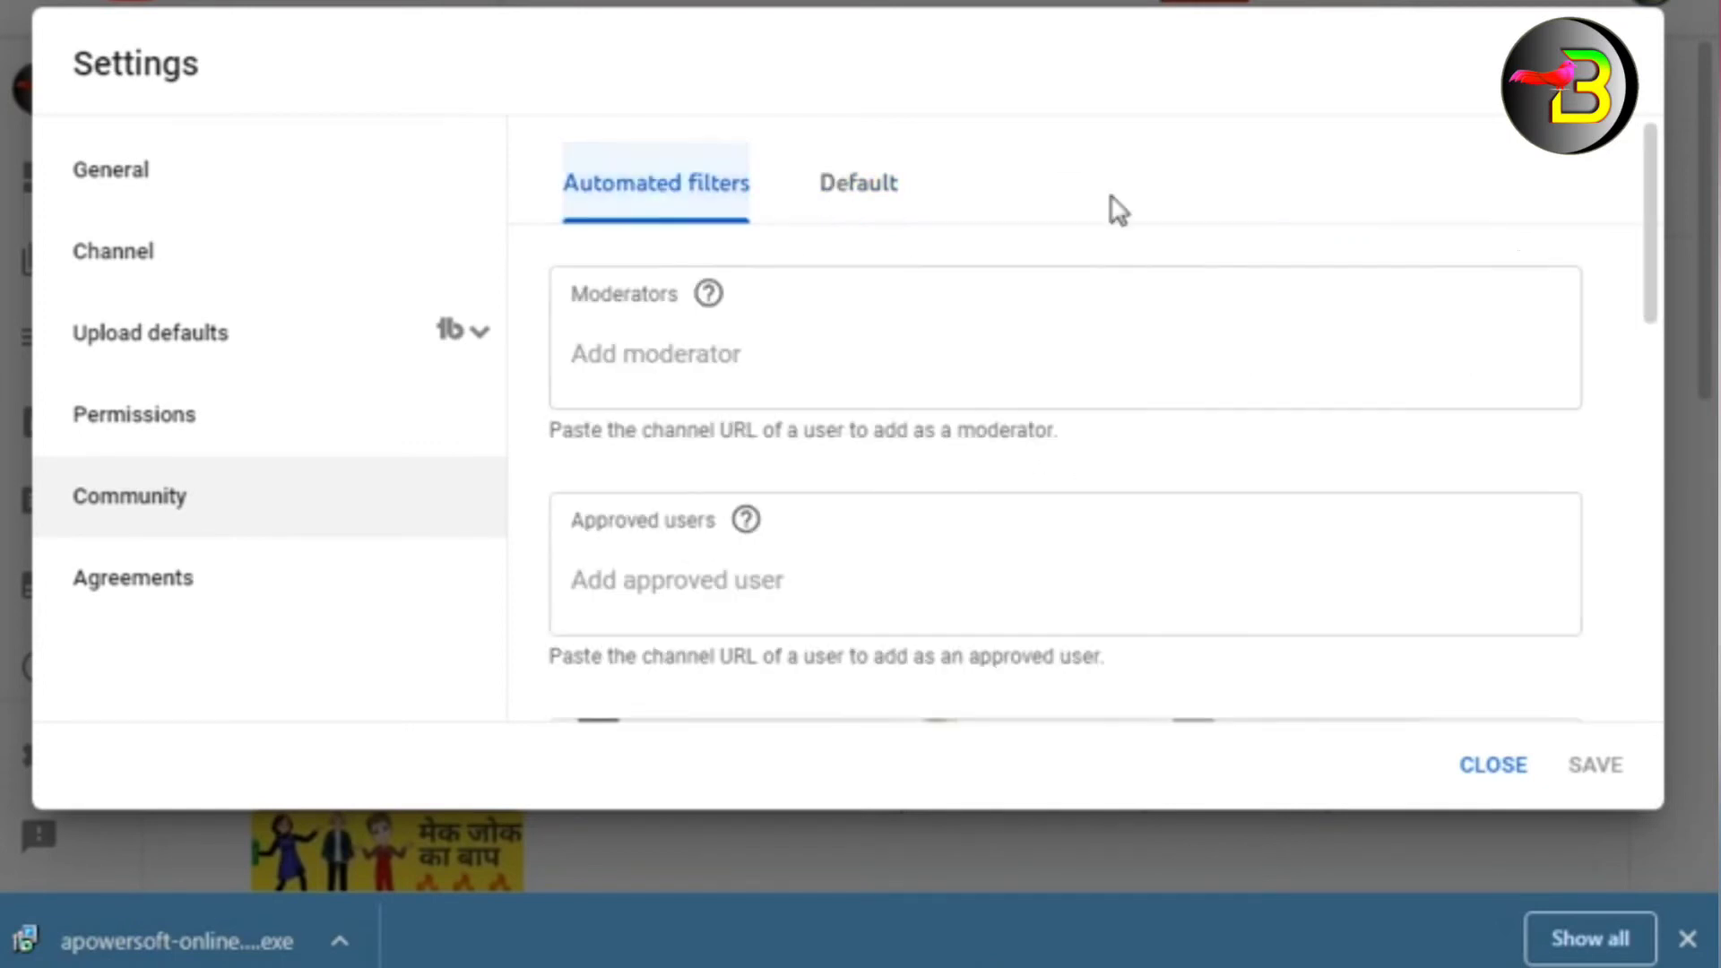
{"action": "left_click", "coordinate": [180, 596]}
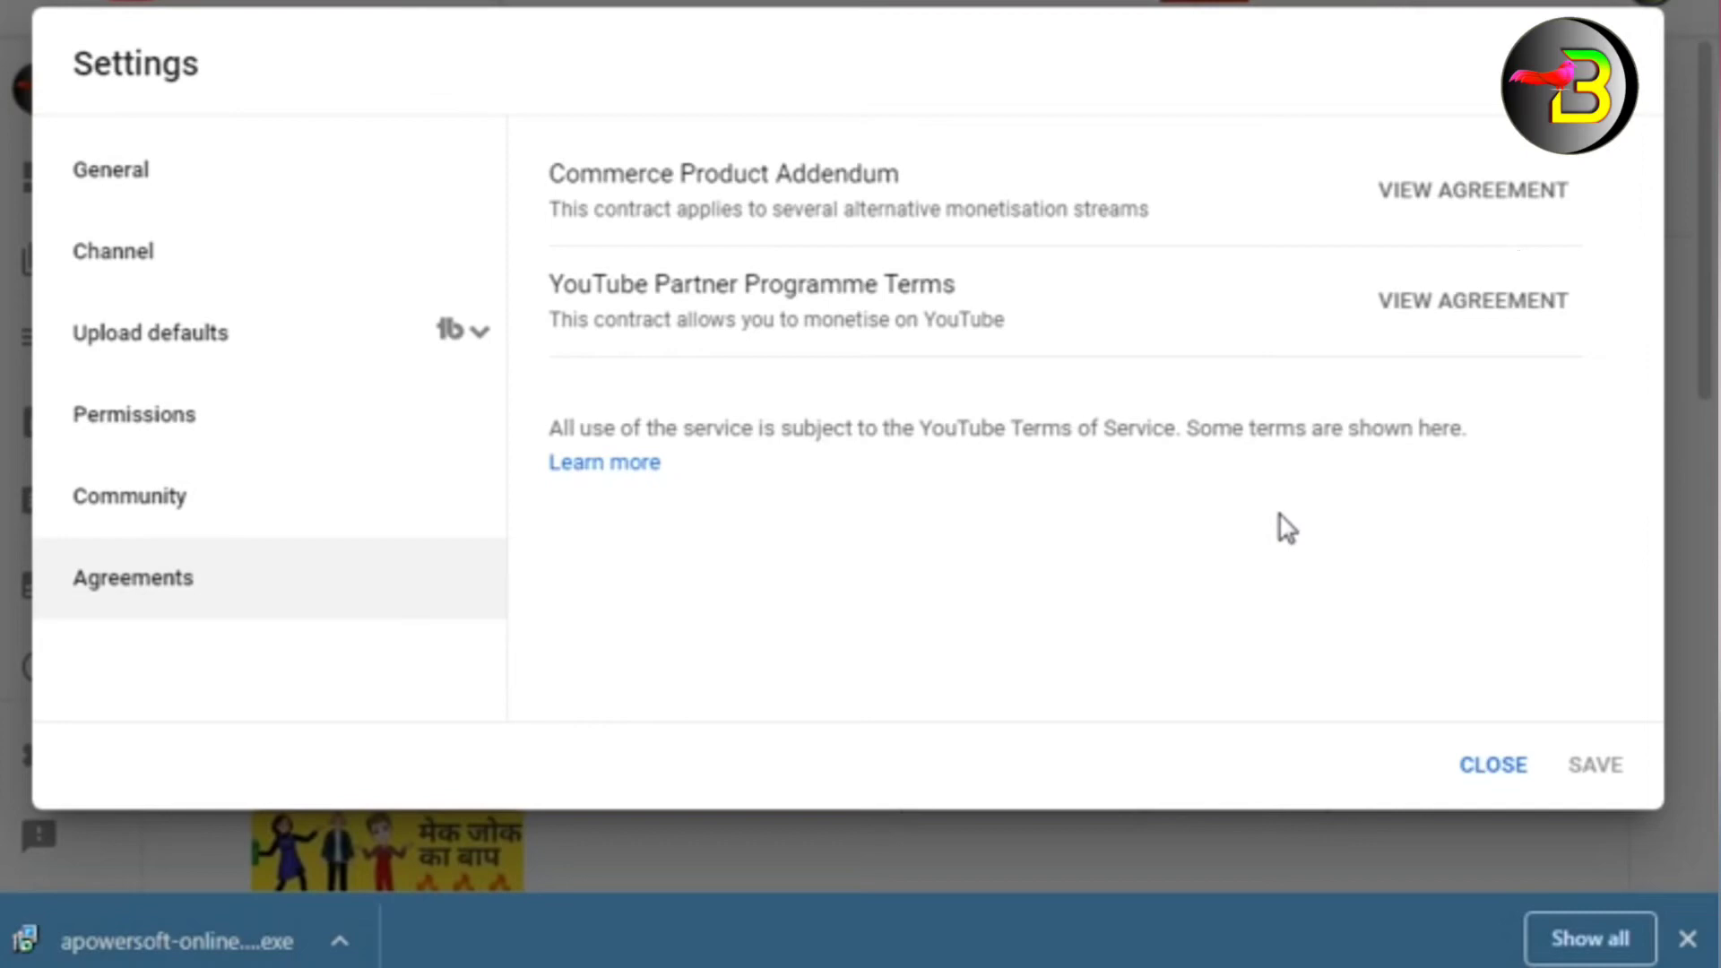
{"action": "left_click", "coordinate": [1490, 768]}
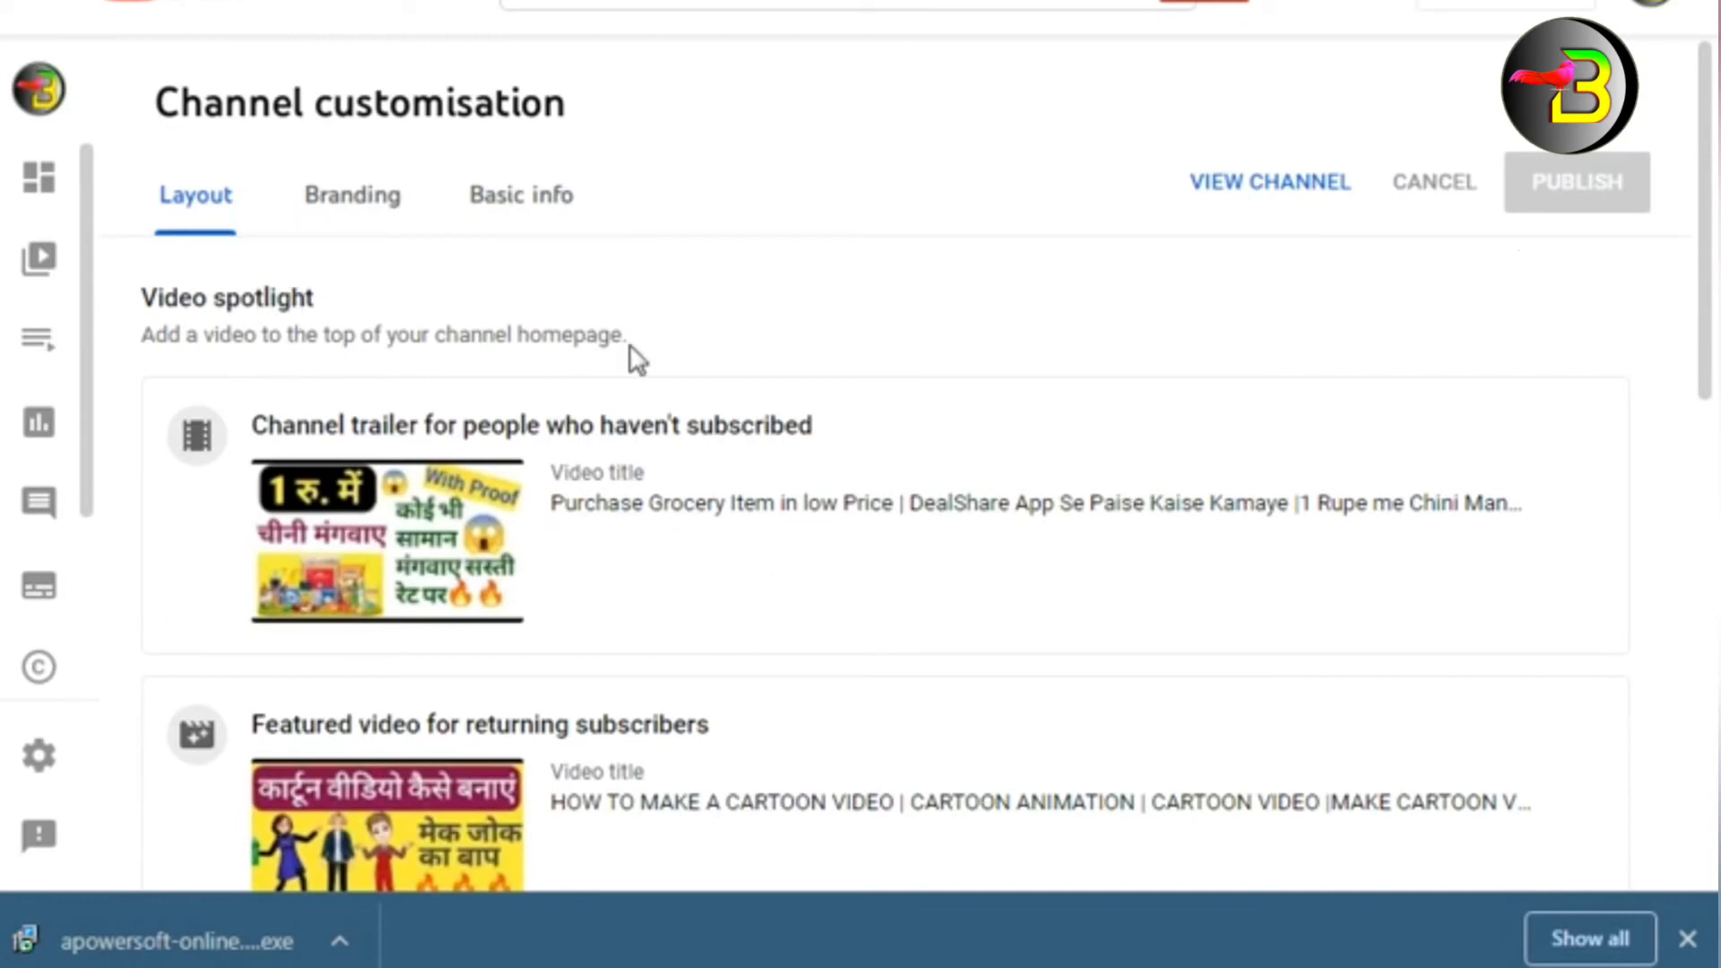
- Look over the branding and basic info sections of the channel customisation, returning to the layout
{"action": "left_click", "coordinate": [328, 199]}
{"action": "left_click", "coordinate": [542, 215]}
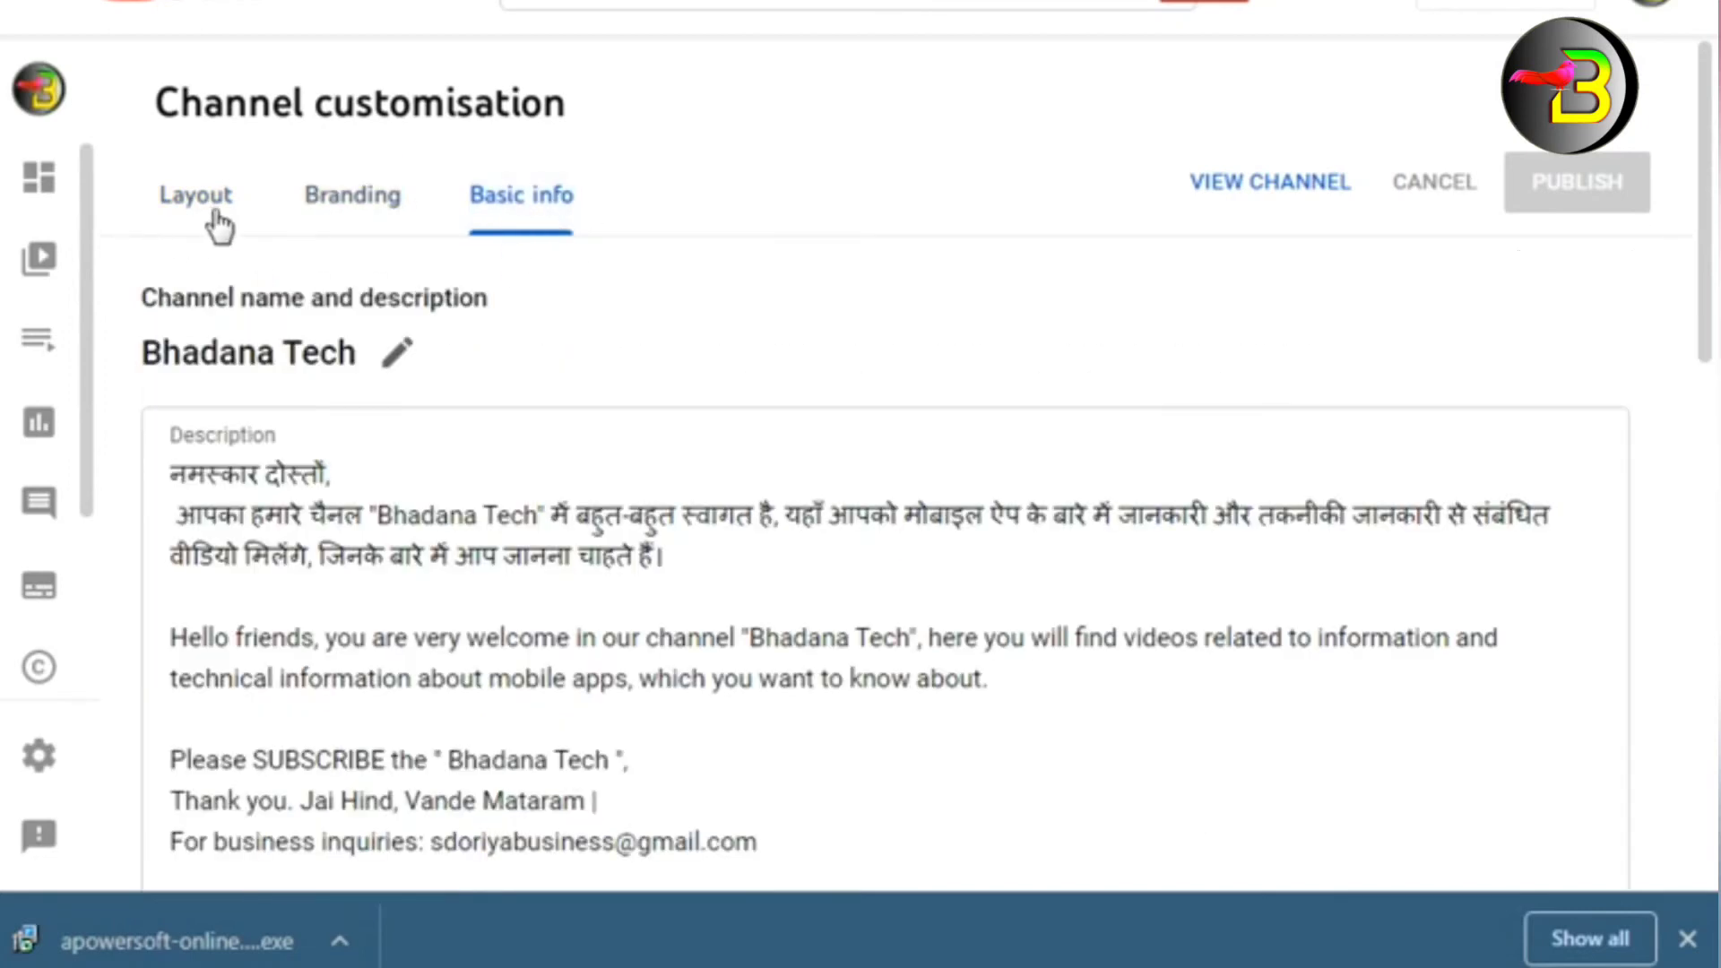
{"action": "left_click", "coordinate": [215, 222]}
{"action": "left_click", "coordinate": [524, 197]}
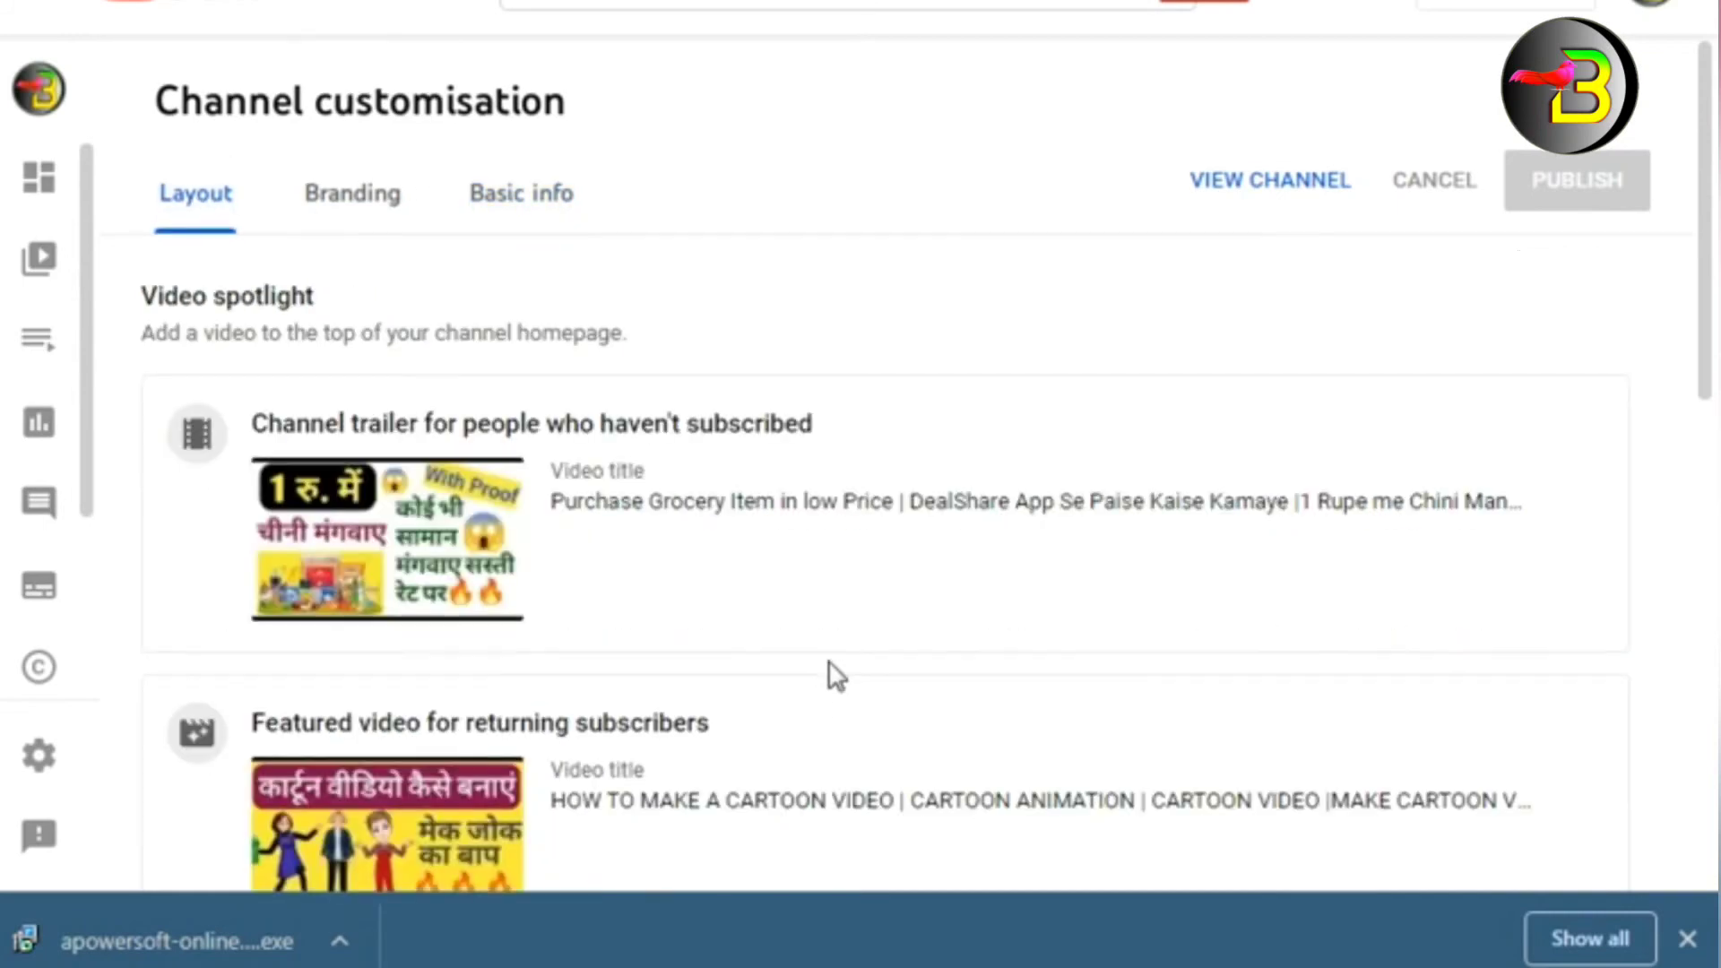
- Examine the channel layout, covering the trailer for non-subscribers, the featured video for returning subscribers and the featured sections
{"action": "scroll", "coordinate": [830, 676], "scroll_direction": "down", "scroll_amount": 4}
{"action": "scroll", "coordinate": [830, 675], "scroll_direction": "up", "scroll_amount": 1}
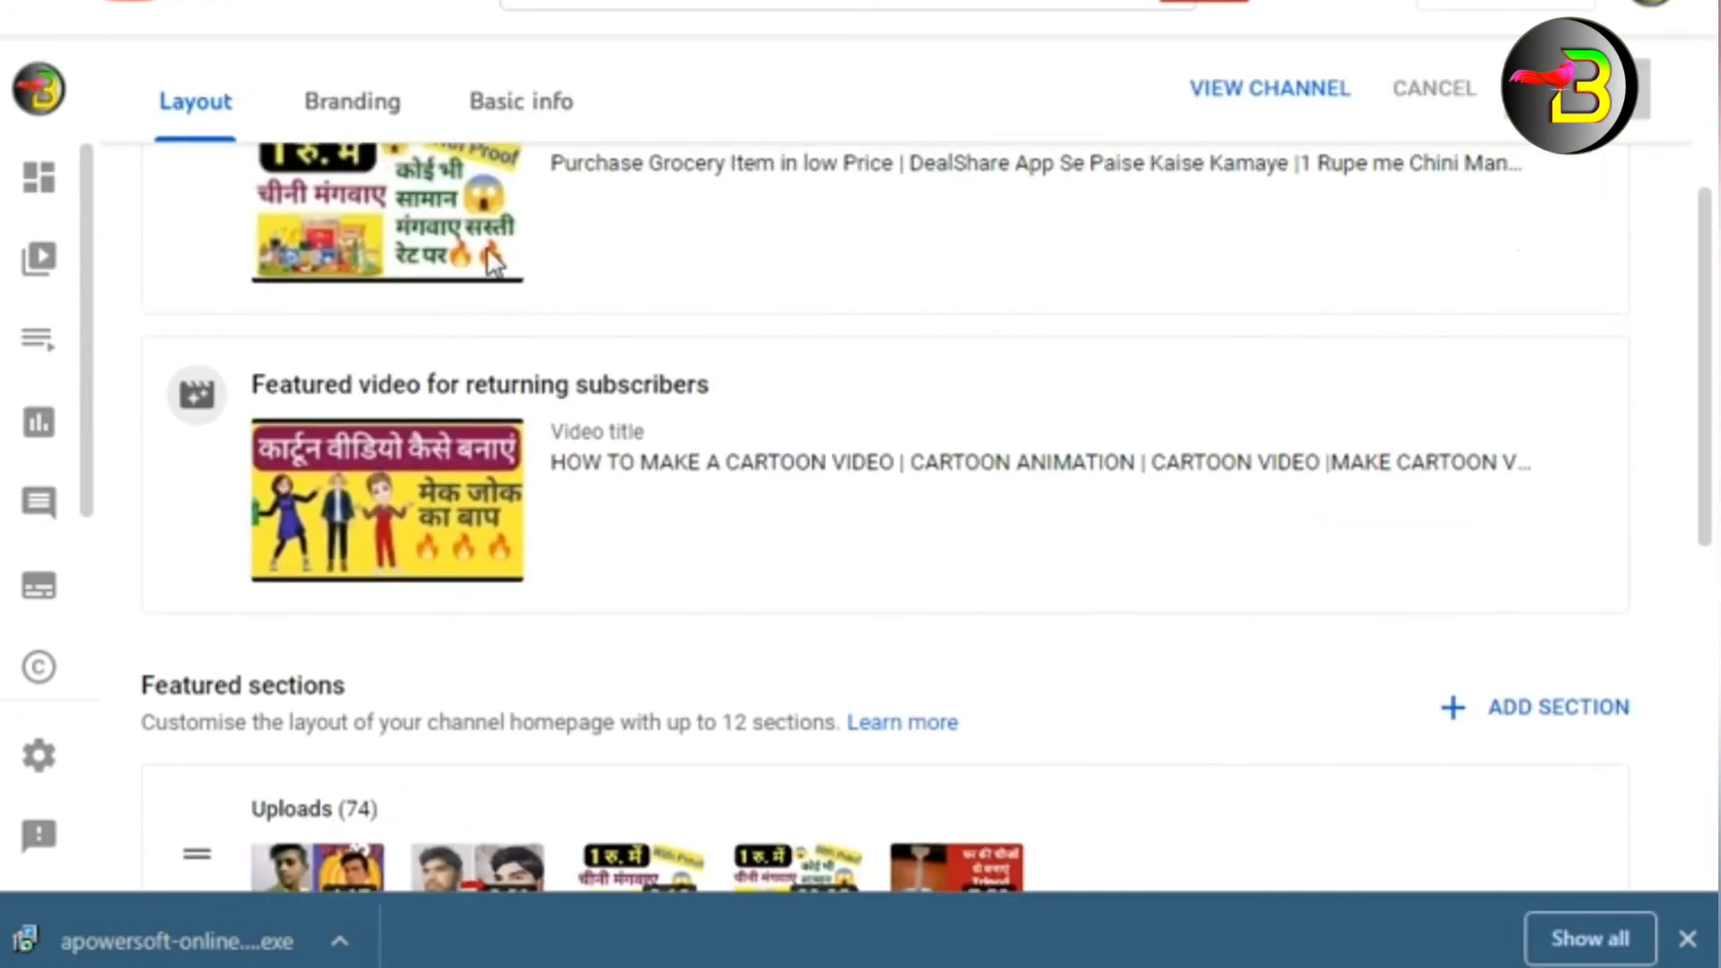
{"action": "scroll", "coordinate": [436, 218], "scroll_direction": "up", "scroll_amount": 3}
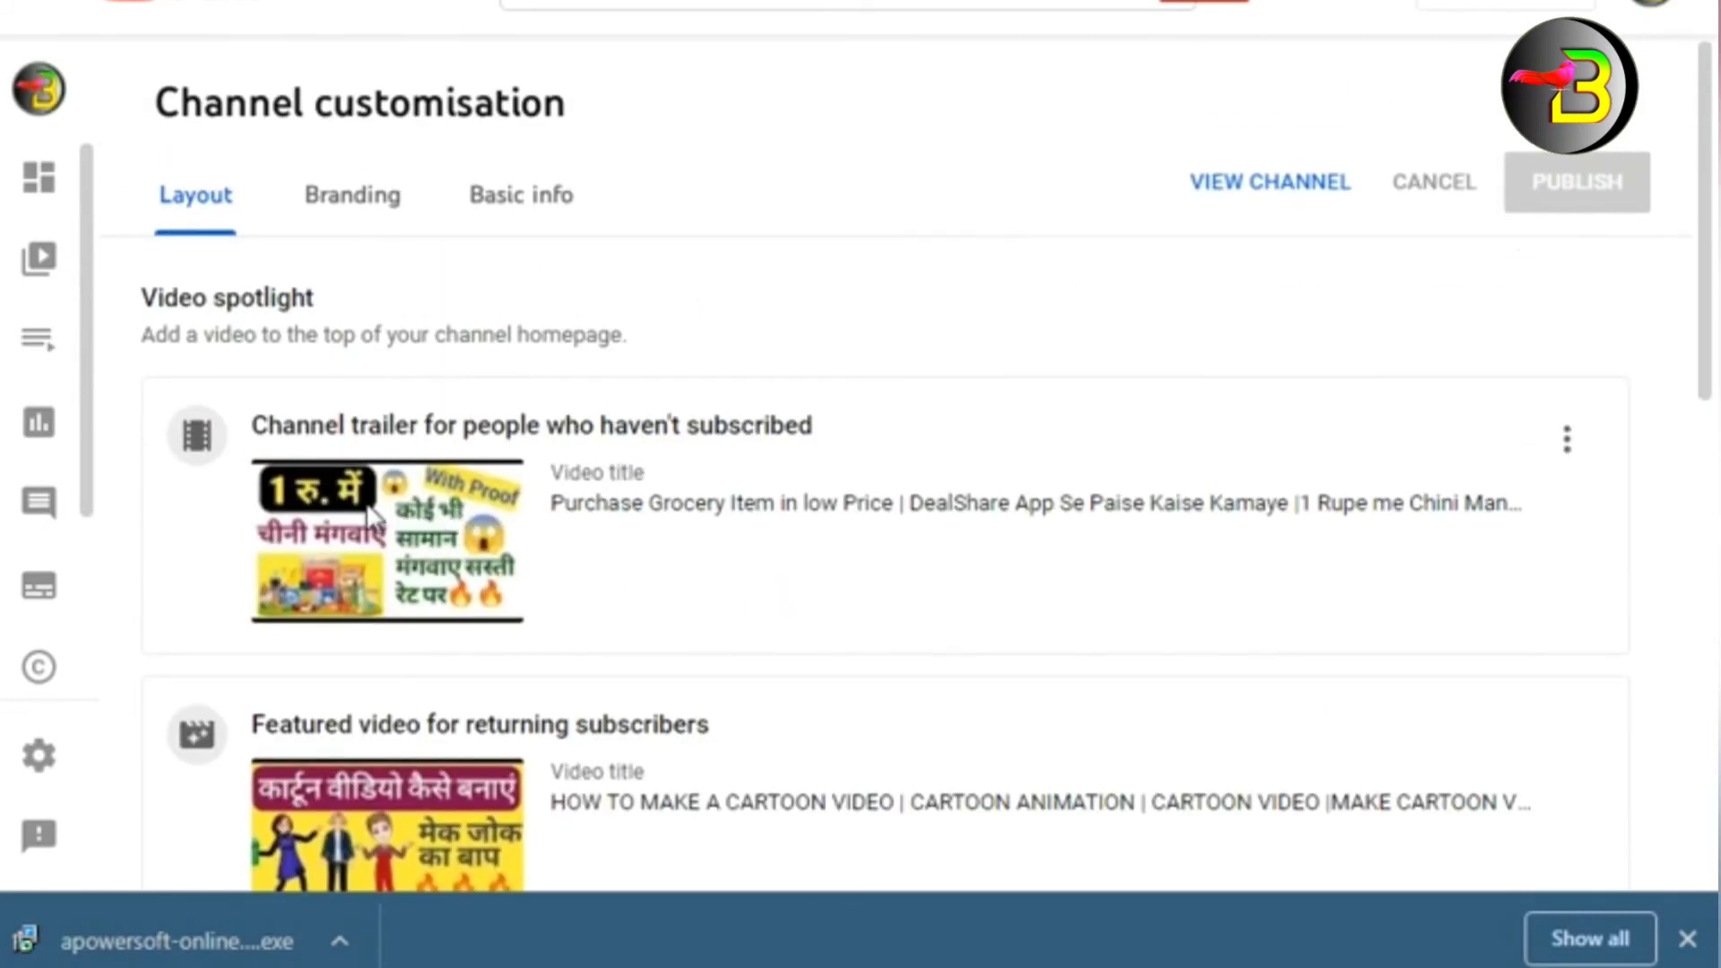
{"action": "scroll", "coordinate": [761, 607], "scroll_direction": "down", "scroll_amount": 3}
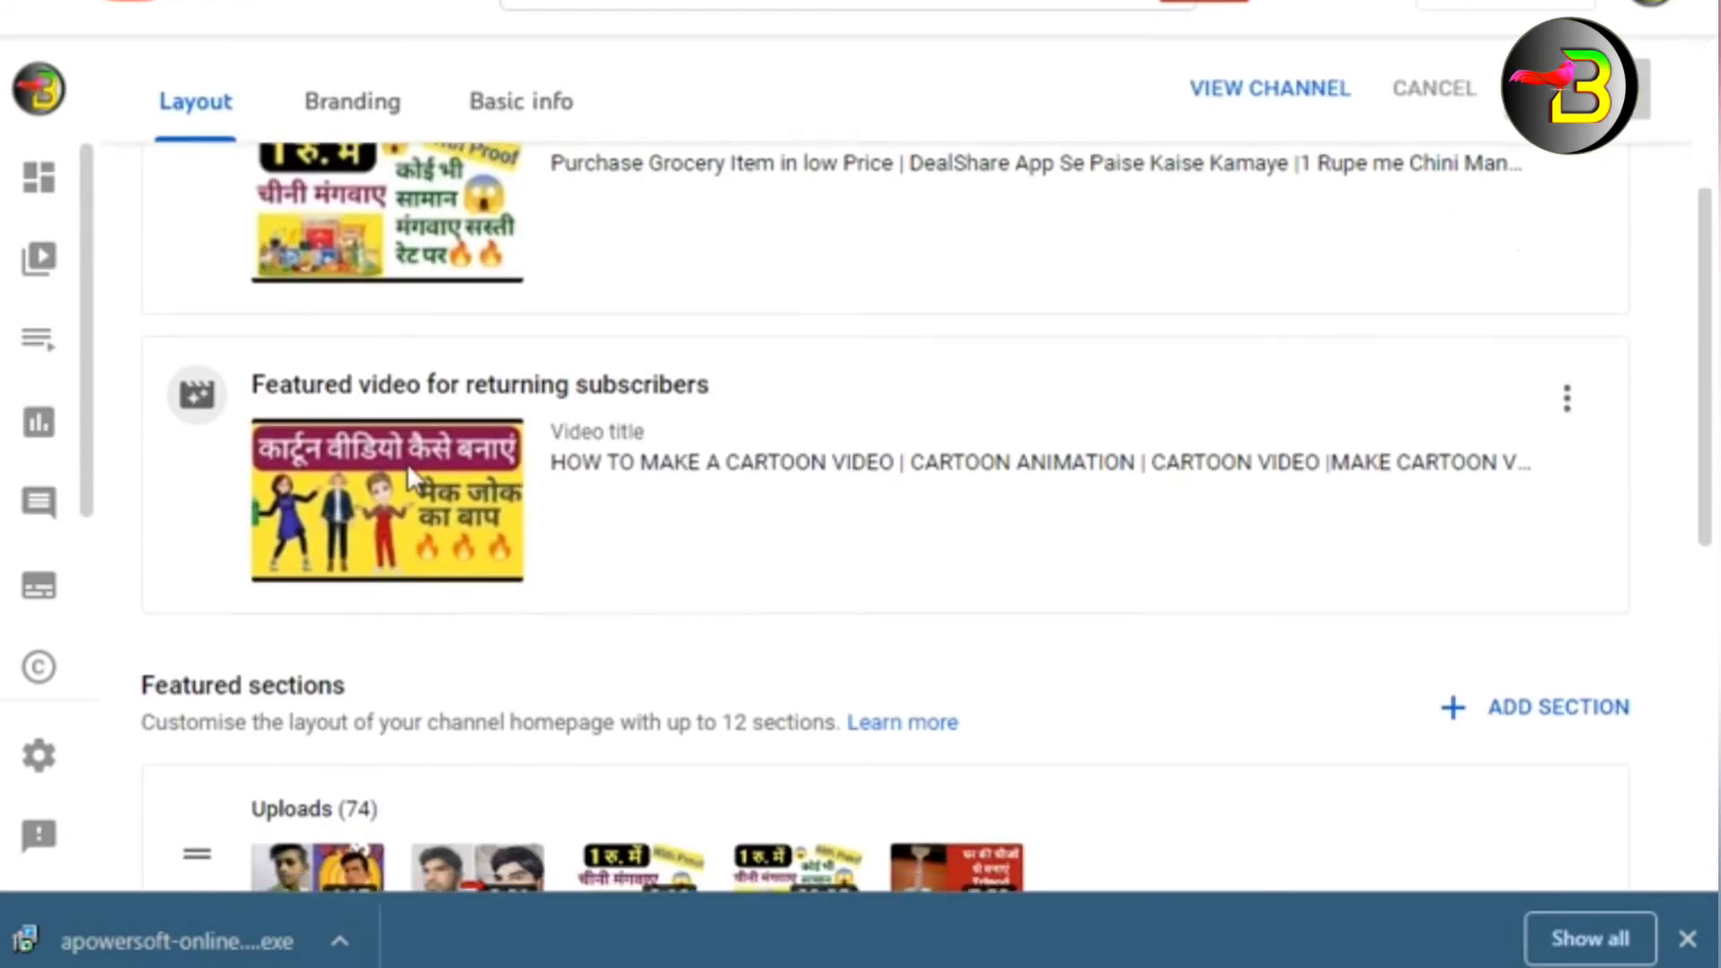
{"action": "scroll", "coordinate": [708, 543], "scroll_direction": "down", "scroll_amount": 5}
{"action": "scroll", "coordinate": [706, 542], "scroll_direction": "up", "scroll_amount": 8}
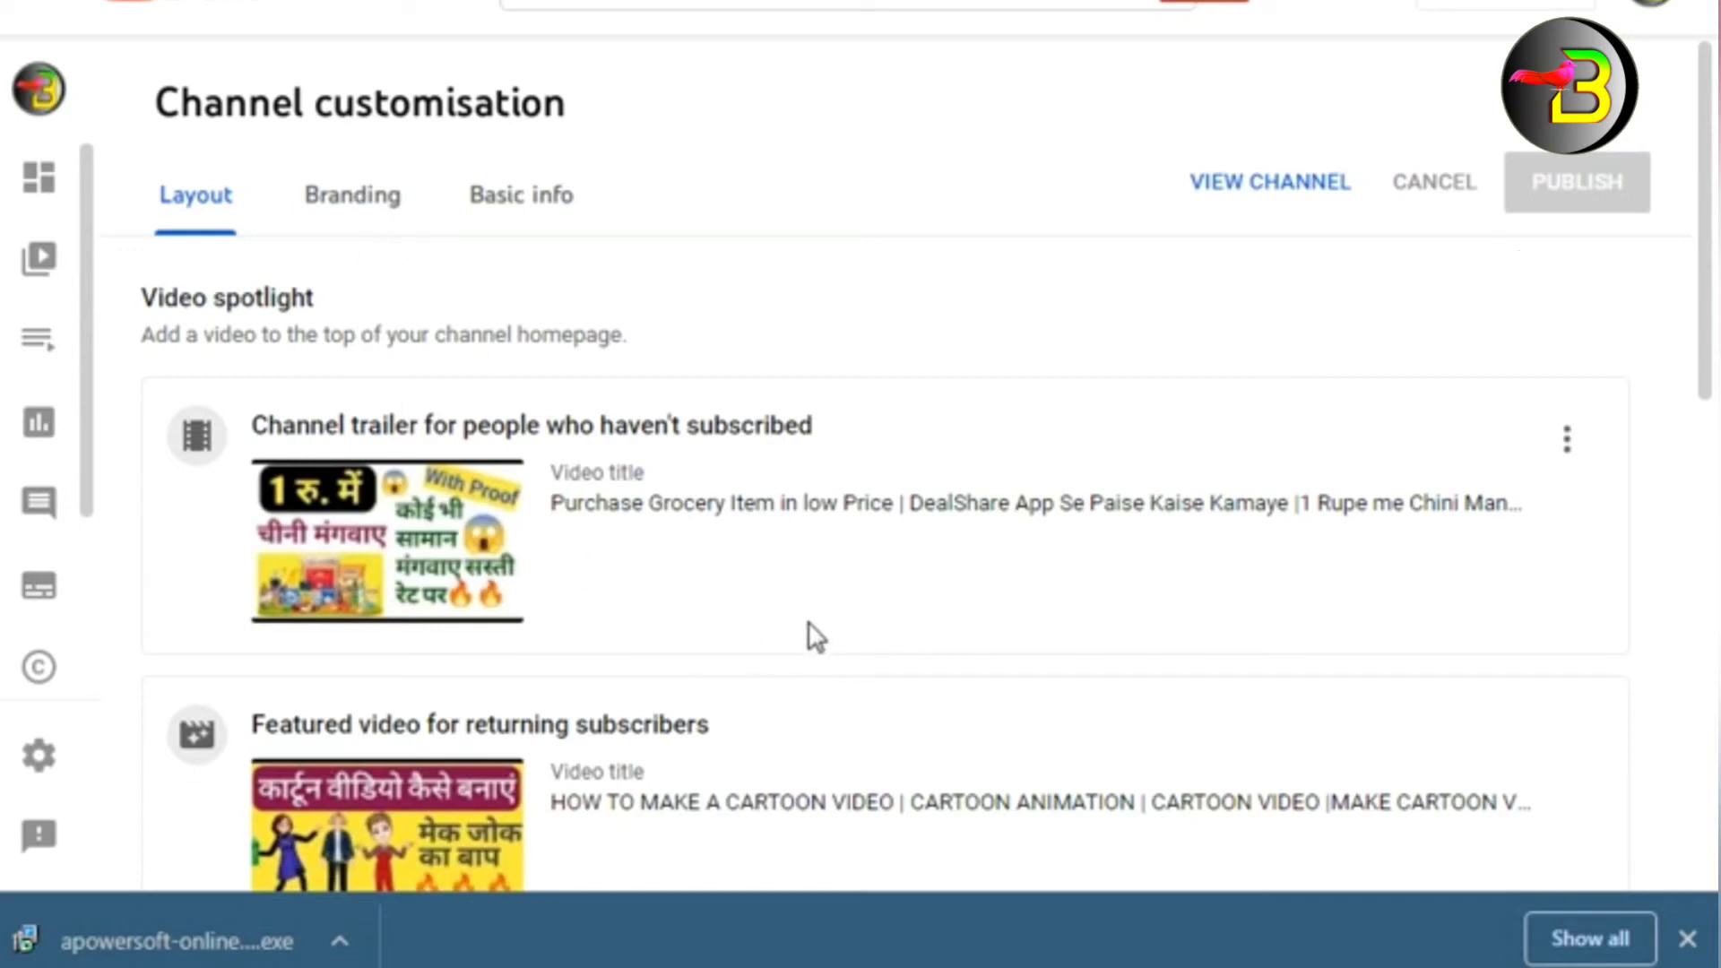
- Review the channel's branding, covering the profile picture, banner image and video watermark with its display time
{"action": "left_click", "coordinate": [327, 215]}
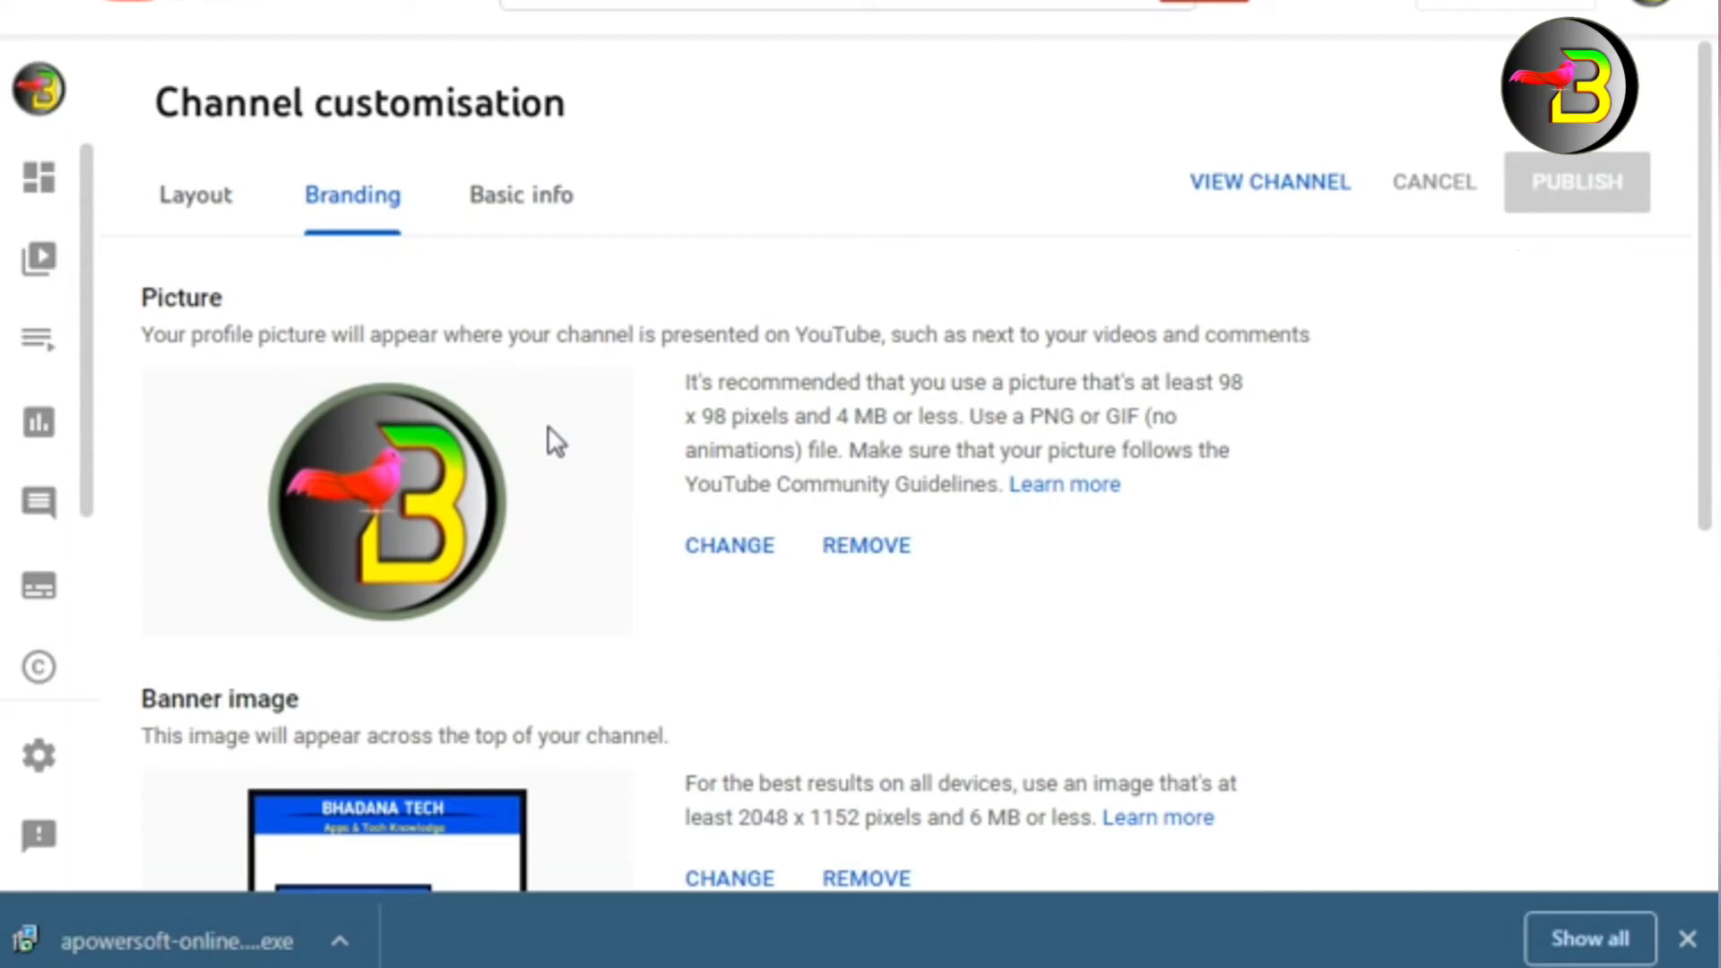
{"action": "scroll", "coordinate": [1004, 570], "scroll_direction": "down", "scroll_amount": 2}
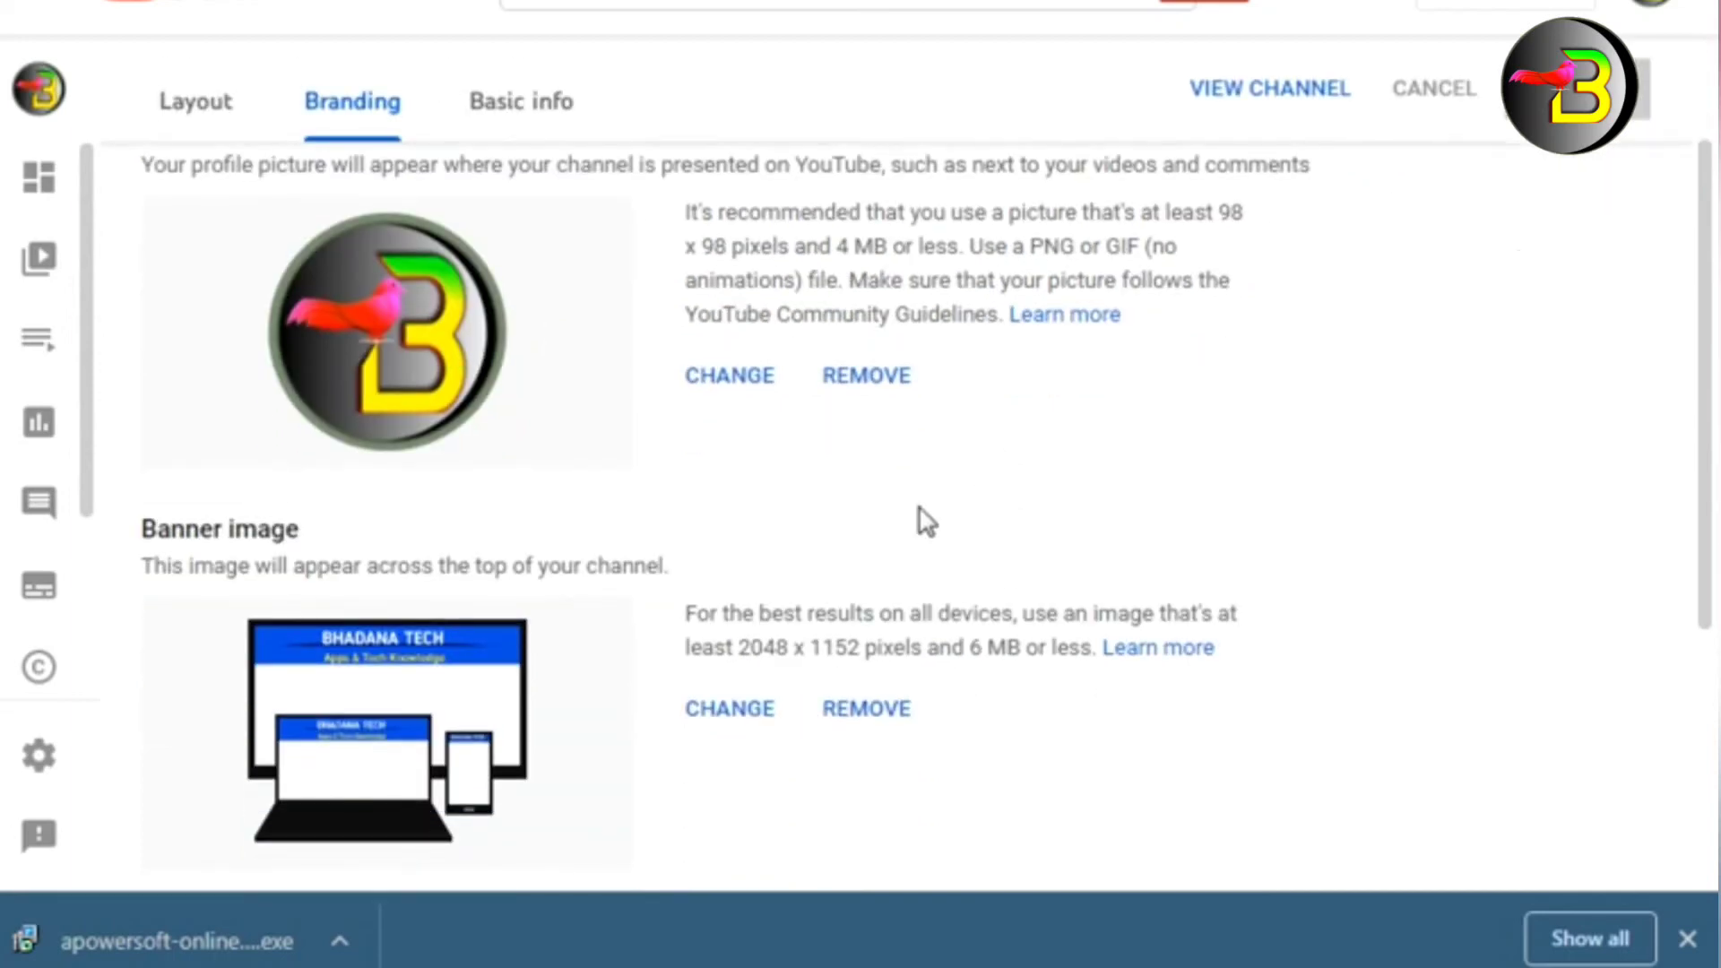
{"action": "scroll", "coordinate": [953, 430], "scroll_direction": "down", "scroll_amount": 2}
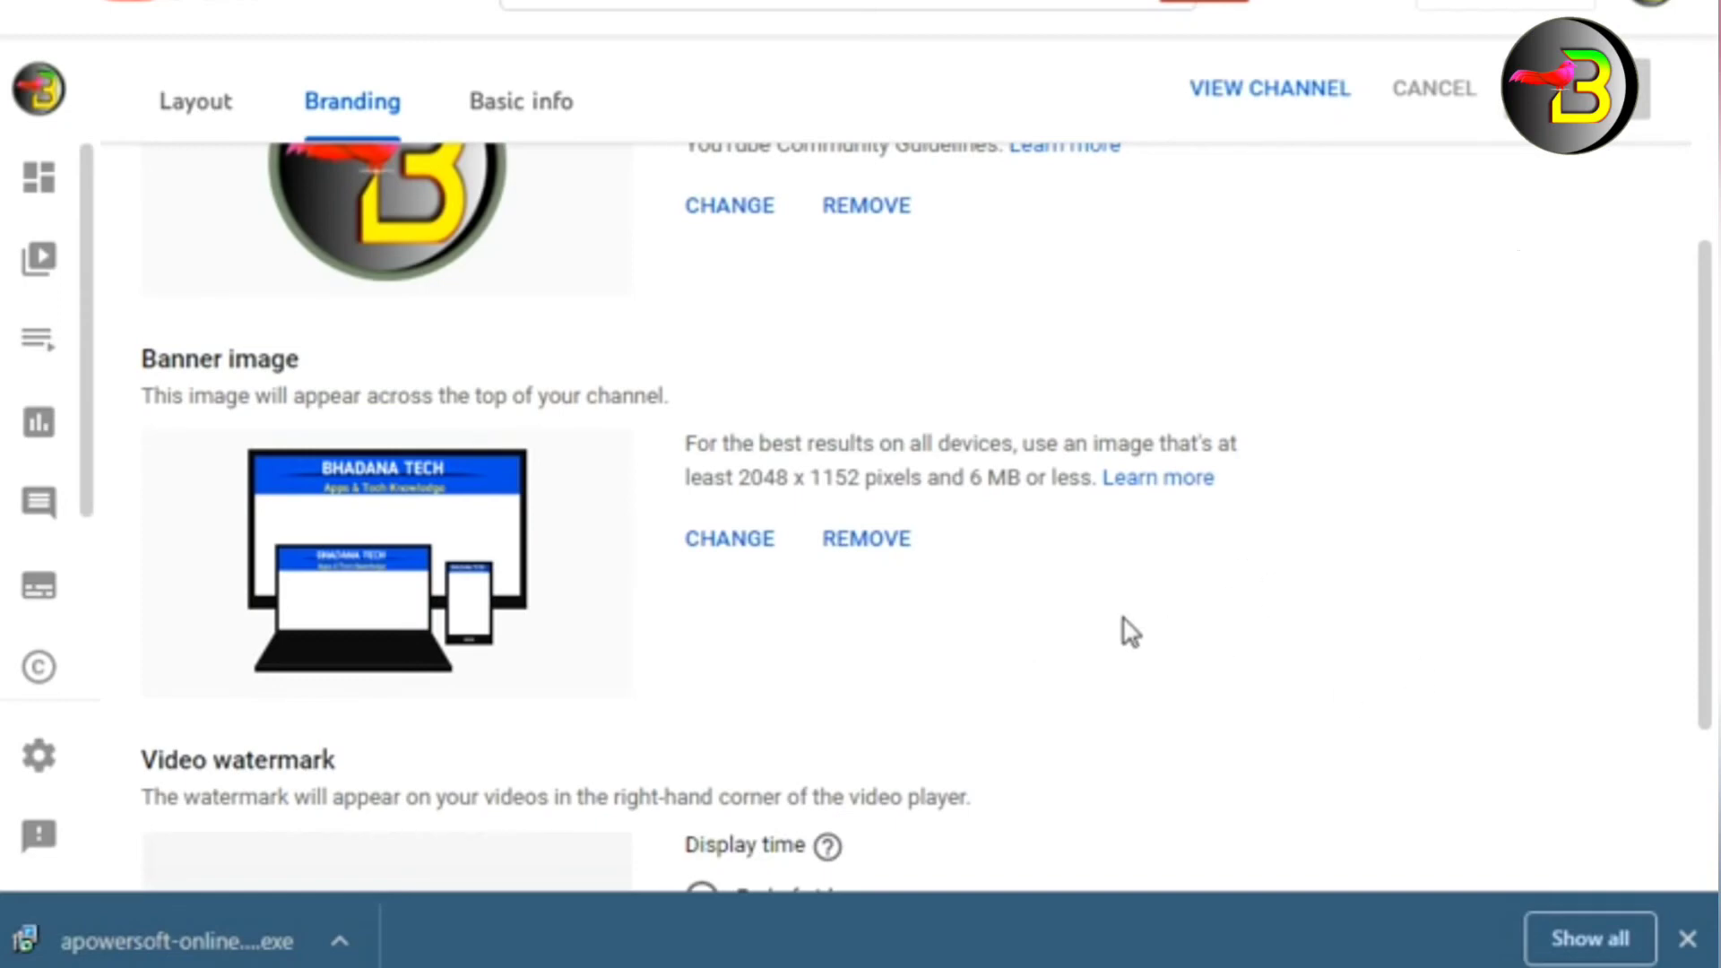
{"action": "scroll", "coordinate": [1047, 597], "scroll_direction": "down", "scroll_amount": 3}
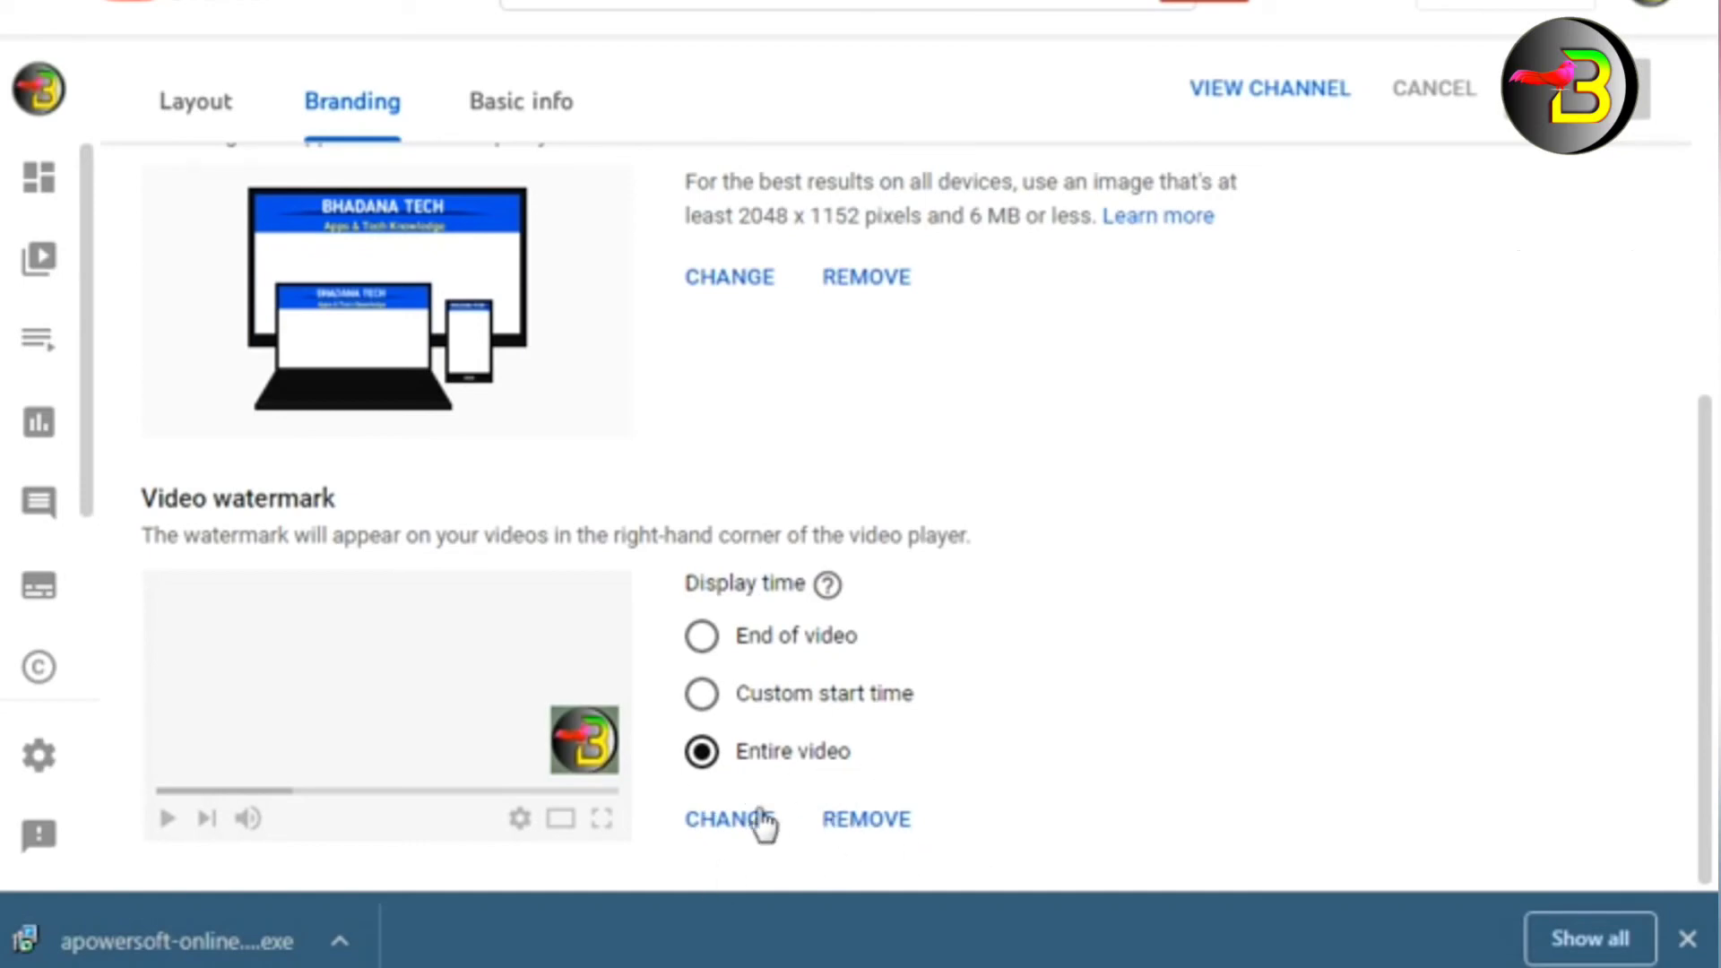
{"action": "scroll", "coordinate": [764, 821], "scroll_direction": "up", "scroll_amount": 1}
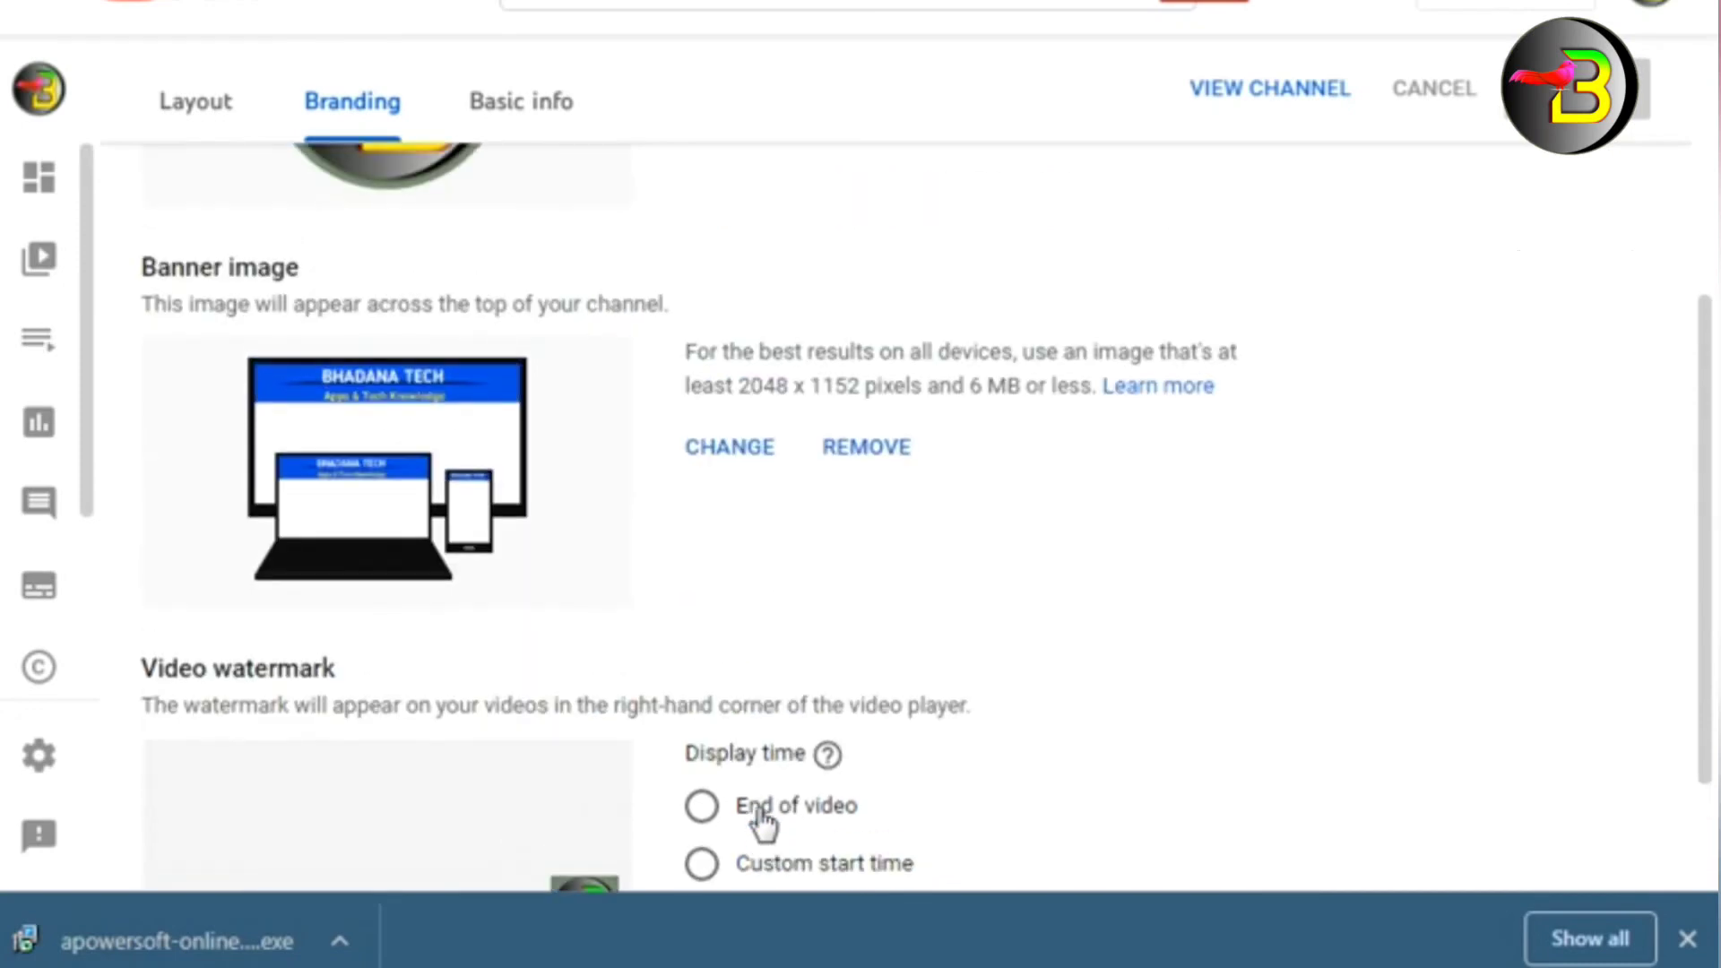